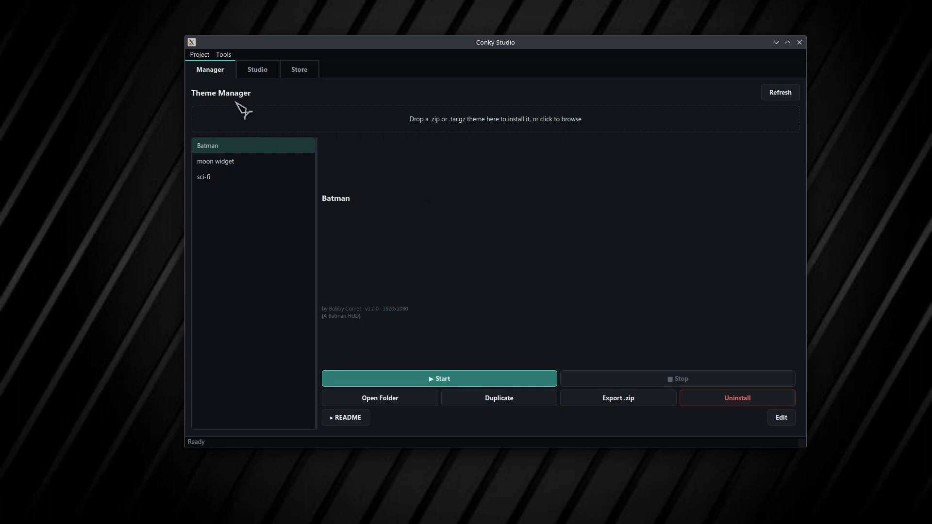
# - Run the installed Batman theme on the desktop to preview it, and stop it again
pyautogui.moveTo(389, 47); pyautogui.dragTo(450, 42)
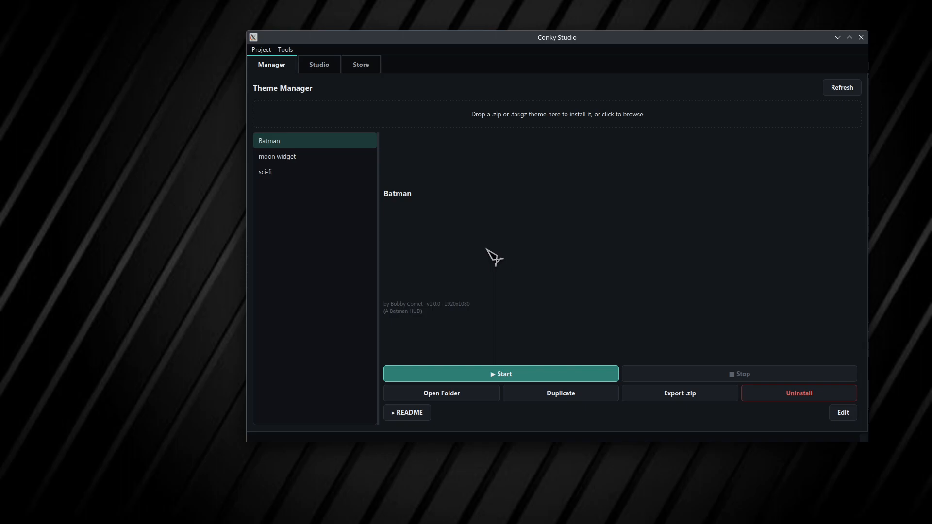
pyautogui.click(504, 373)
pyautogui.click(702, 374)
# - Run the sci-fi theme on the desktop to view its interface, and stop it again
pyautogui.click(285, 176)
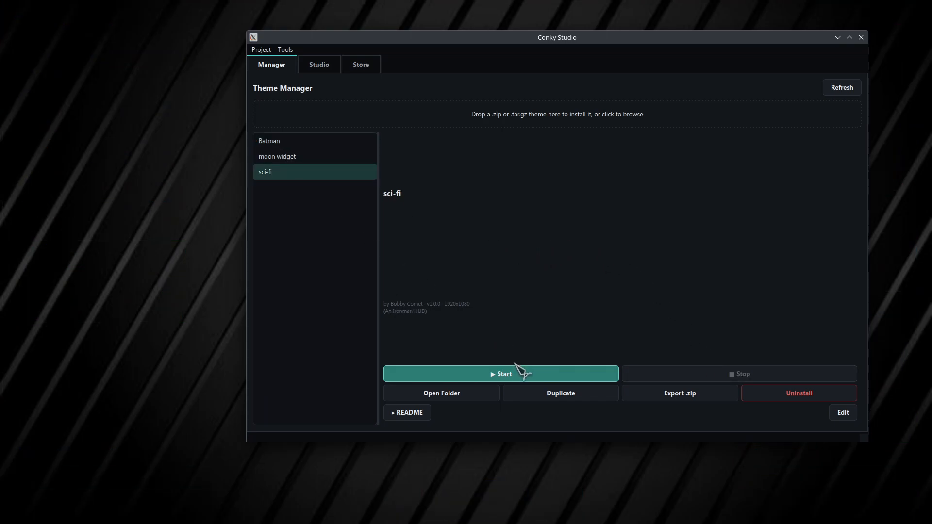
pyautogui.click(522, 375)
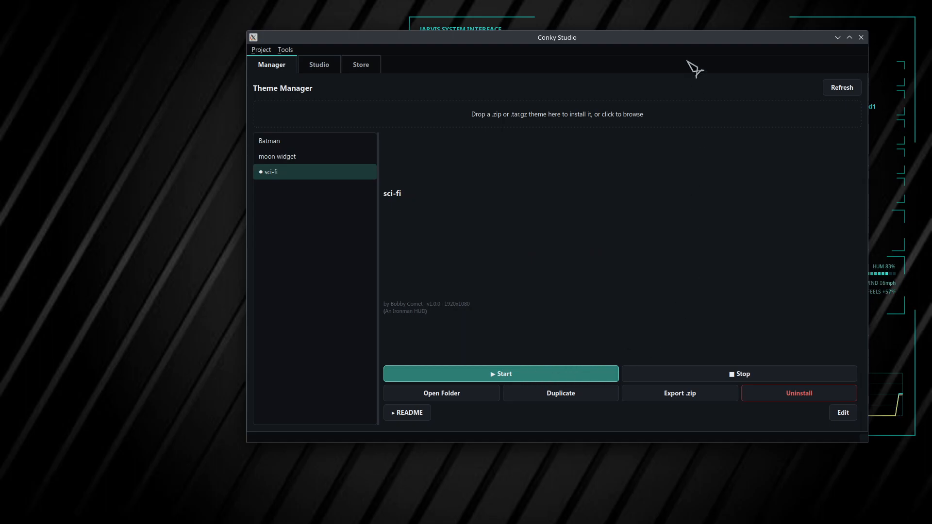
pyautogui.moveTo(692, 39); pyautogui.dragTo(701, 60)
pyautogui.click(717, 397)
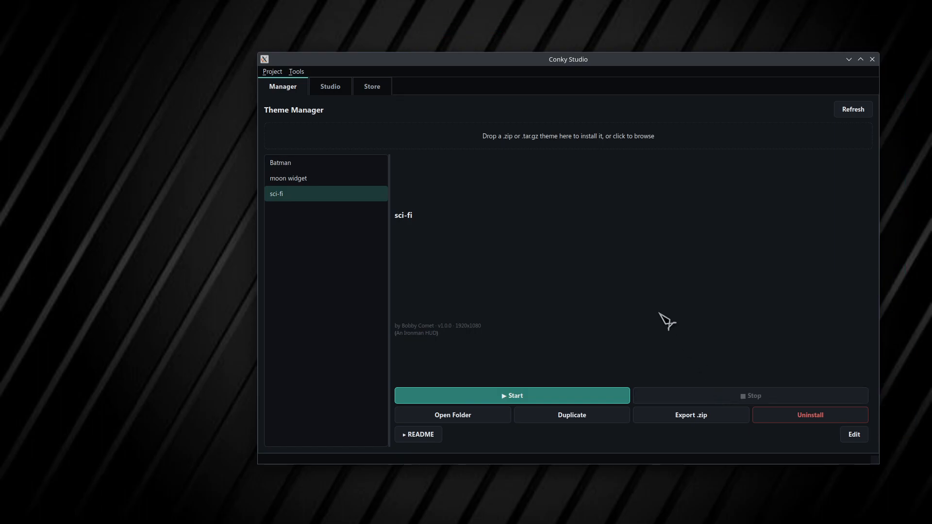
# - Create a new HUD in the Batman category at 1920x1080 with the Moon panel included
pyautogui.click(280, 73)
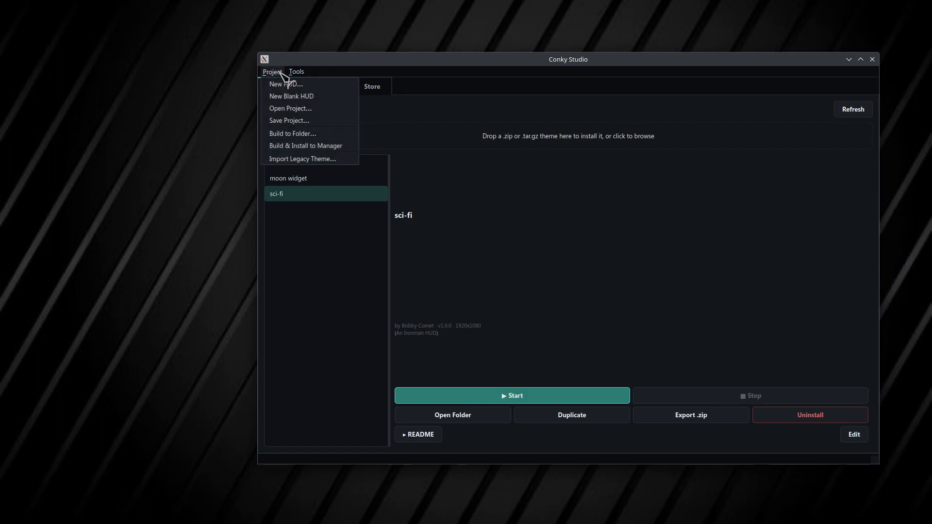
pyautogui.click(310, 85)
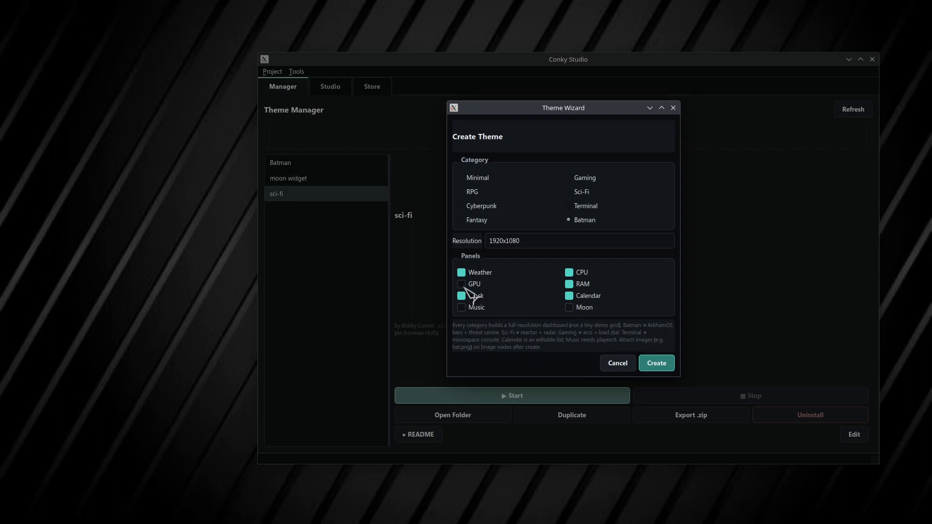
pyautogui.click(570, 309)
pyautogui.click(657, 364)
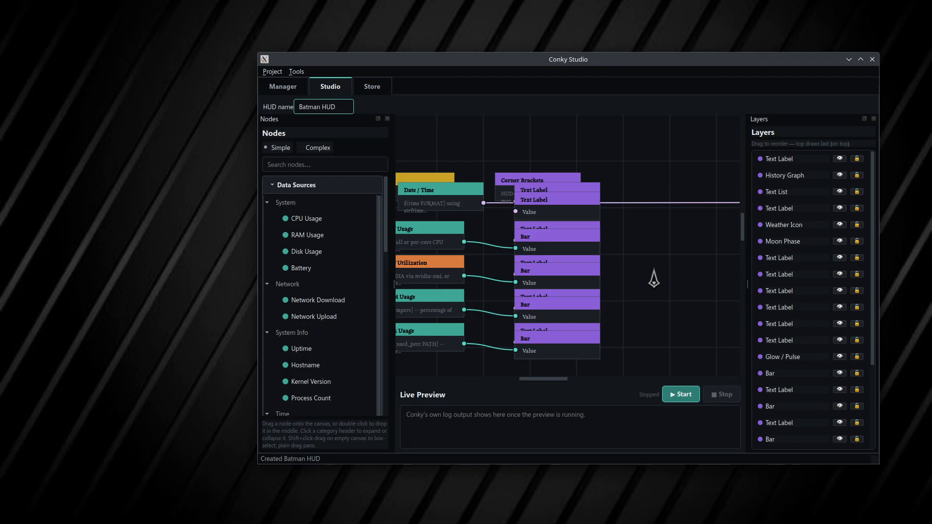
# - Run the live preview of the Batman HUD to examine its desktop layout, and stop it again
pyautogui.scroll(-5, 654, 278)
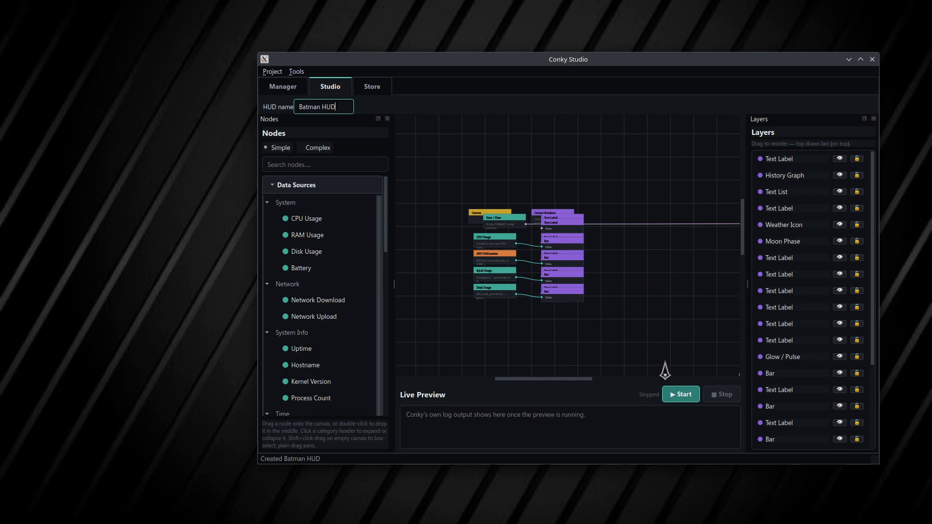
pyautogui.click(685, 395)
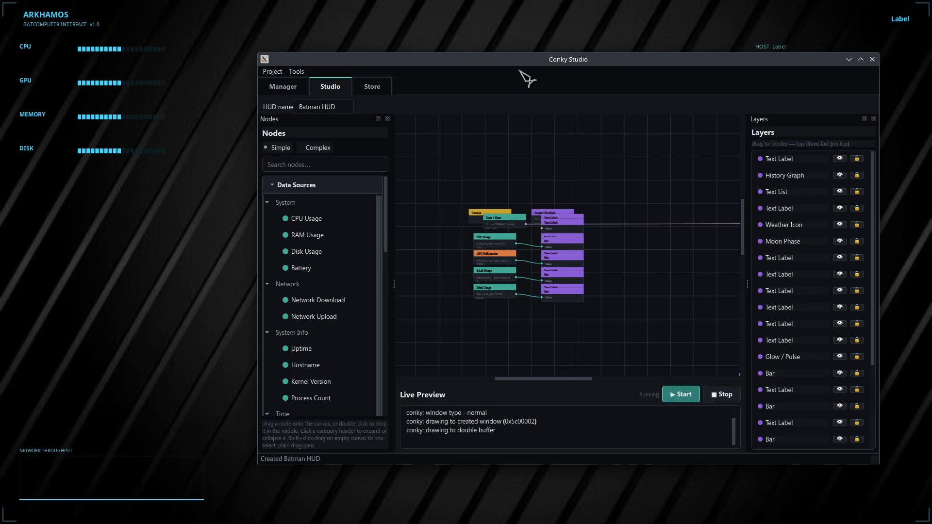
pyautogui.moveTo(532, 64)
pyautogui.mouseDown()
pyautogui.moveTo(437, 144)
pyautogui.moveTo(303, 158)
pyautogui.moveTo(363, 120)
pyautogui.moveTo(410, 121)
pyautogui.moveTo(411, 69)
pyautogui.moveTo(539, 46)
pyautogui.moveTo(489, 40)
pyautogui.mouseUp()
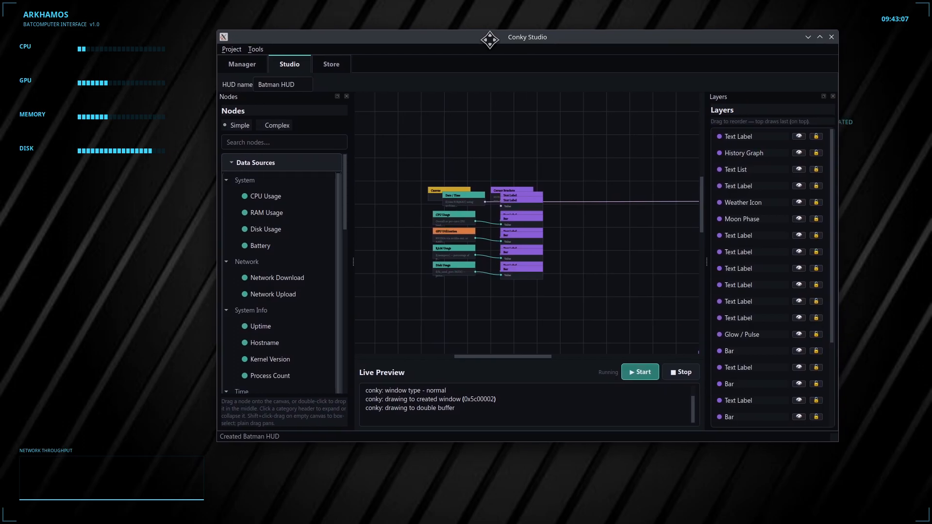
pyautogui.click(679, 373)
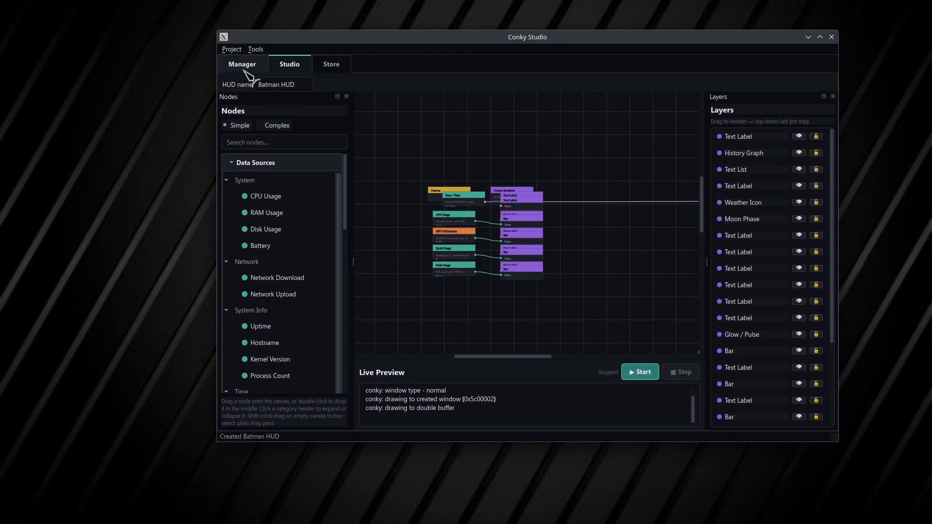
# - Create a blank HUD and move its CPU Usage node clear of the Canvas node, nearly level with the Arc / Ring Gauge node
pyautogui.click(232, 50)
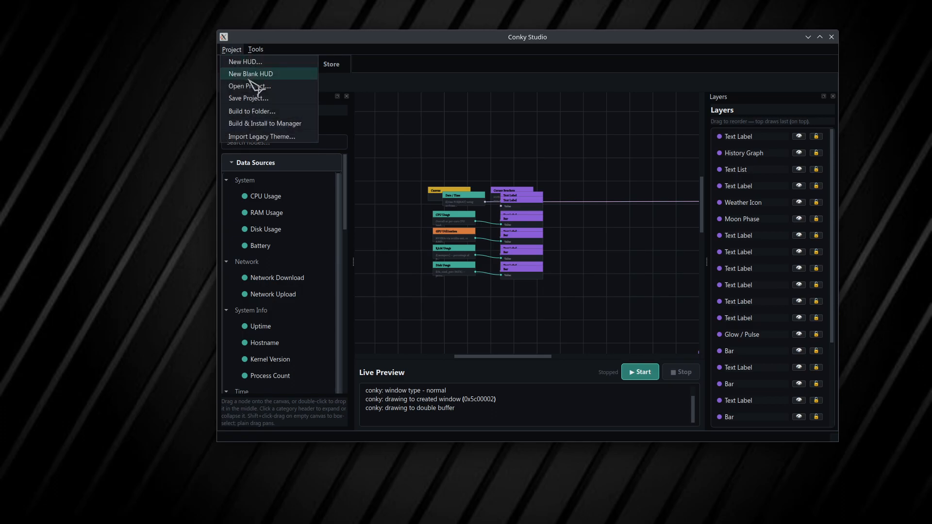
pyautogui.click(249, 75)
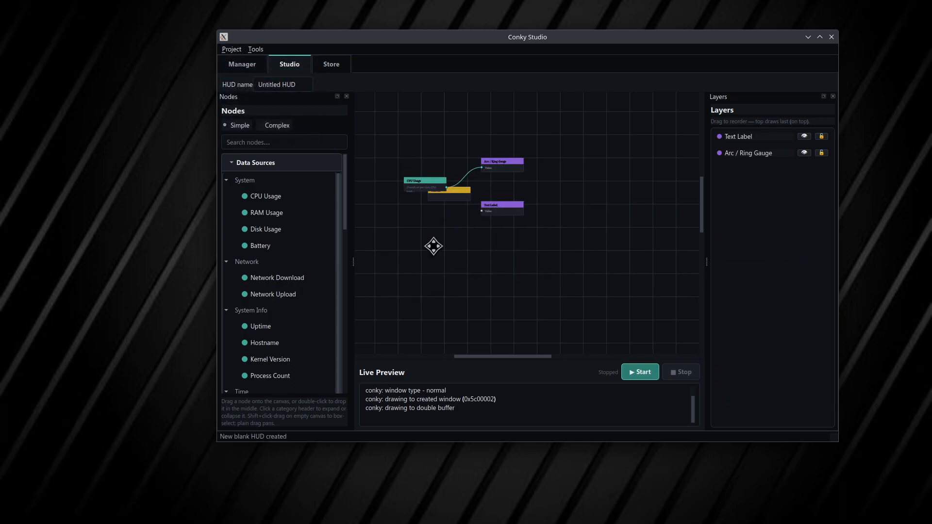
pyautogui.moveTo(433, 246); pyautogui.dragTo(505, 275)
pyautogui.moveTo(484, 217); pyautogui.dragTo(475, 198)
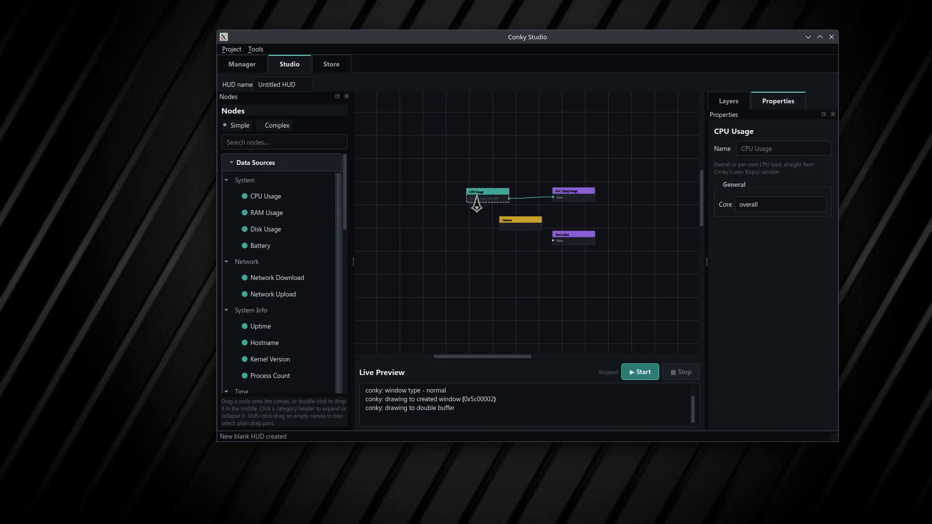
# - Start the live preview of the blank HUD and set the Canvas node's size to 1920 by 1080 px
pyautogui.click(639, 372)
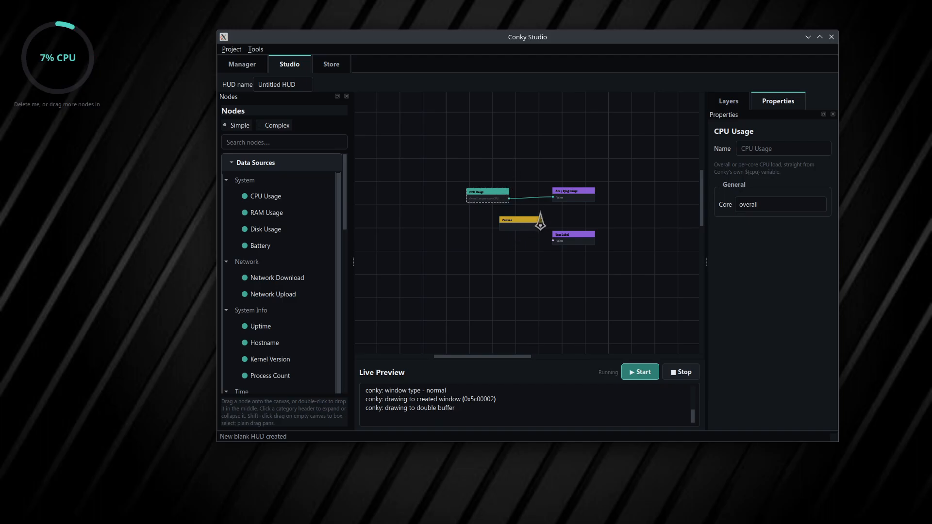
pyautogui.click(517, 223)
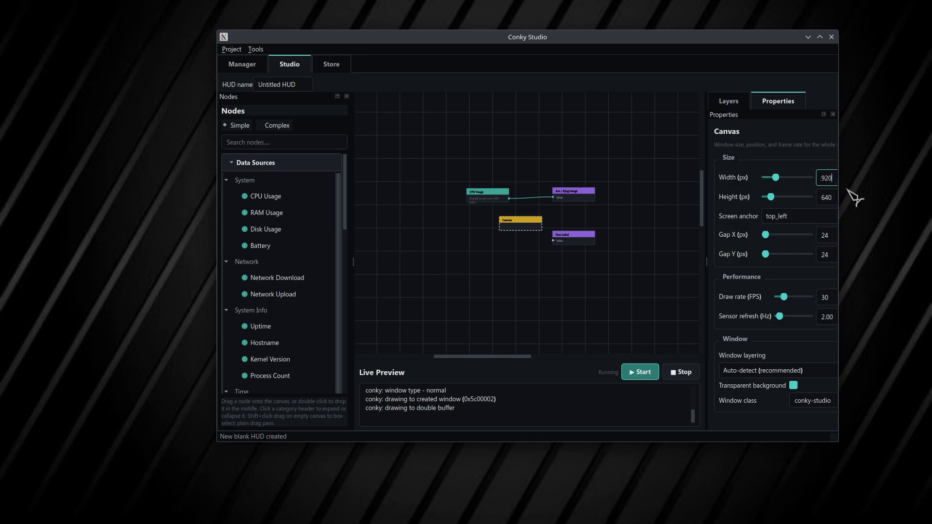
pyautogui.click(827, 197)
pyautogui.hotkey('ctrl', 'a')
pyautogui.write('1')
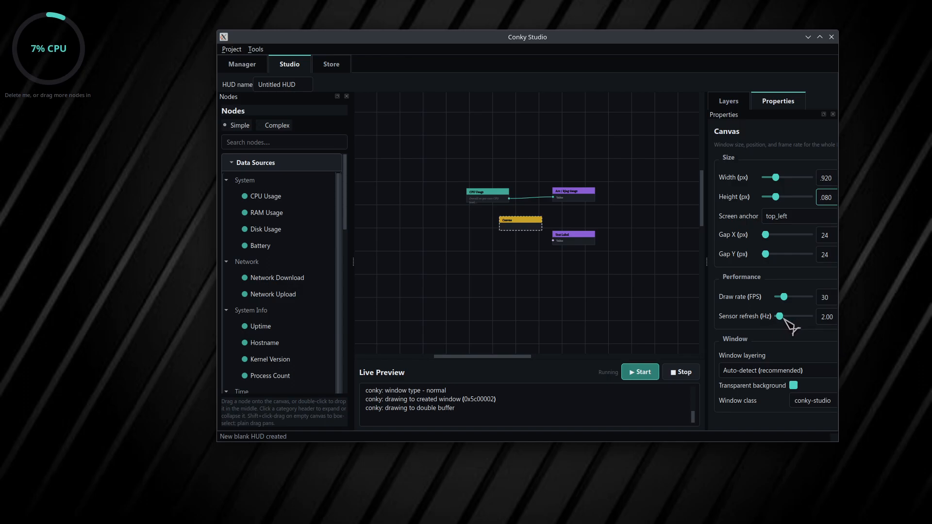
# - Try a canvas sensor refresh of 30 Hz and return it to 2 Hz
pyautogui.moveTo(781, 316); pyautogui.dragTo(861, 337)
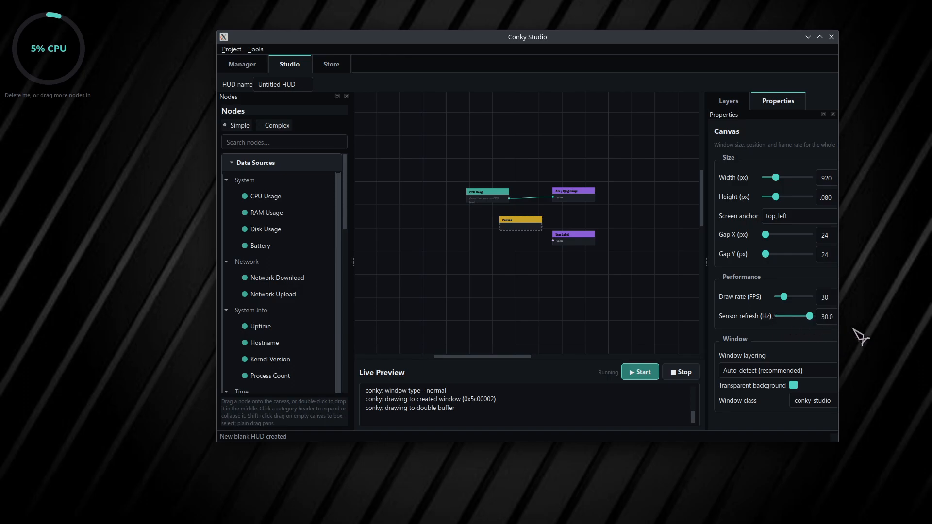
pyautogui.click(829, 316)
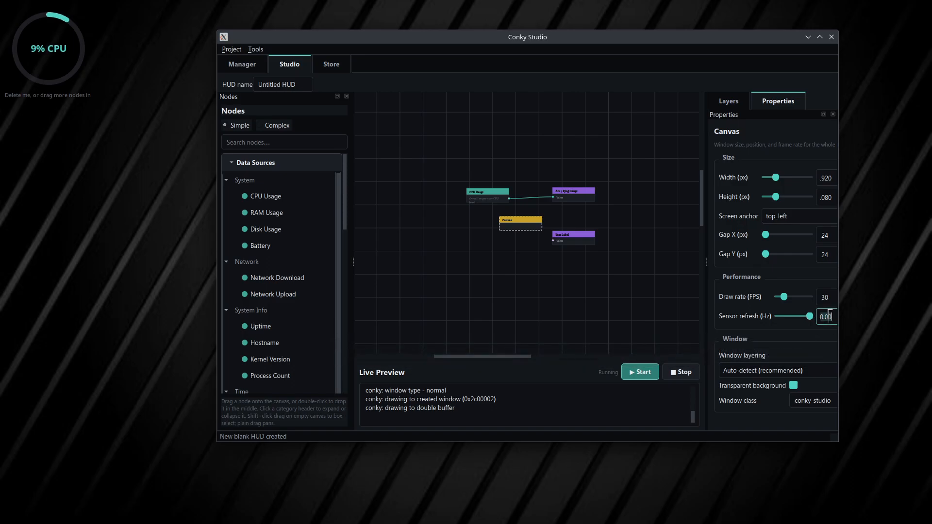
pyautogui.write('2.')
# - Look through the node library's Data Sources, Logic and Visuals categories to see which nodes are available
pyautogui.scroll(-6, 291, 233)
pyautogui.scroll(-8, 291, 233)
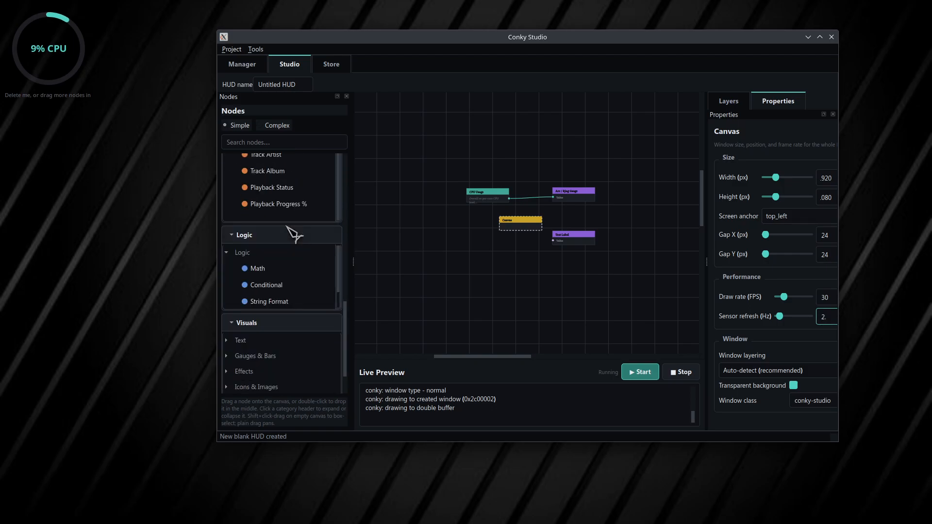
pyautogui.scroll(-2, 294, 235)
pyautogui.scroll(15, 292, 238)
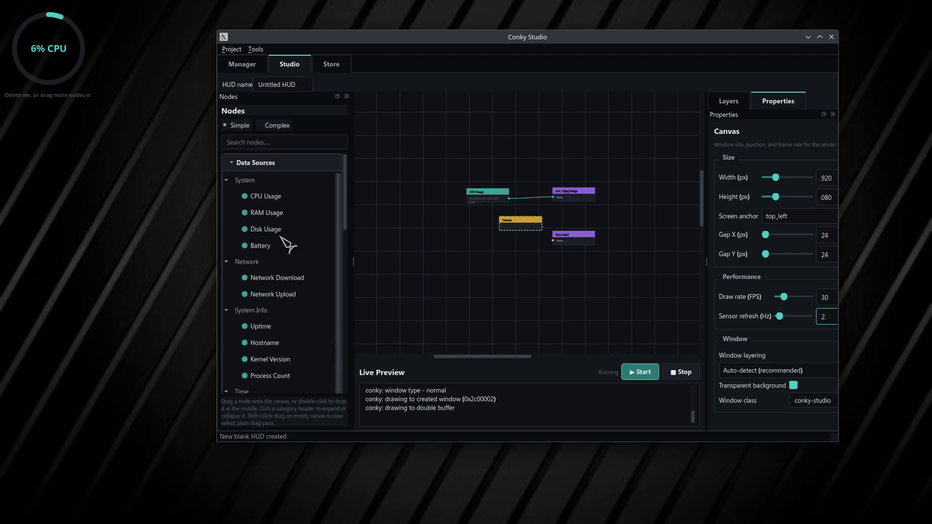
pyautogui.click(270, 164)
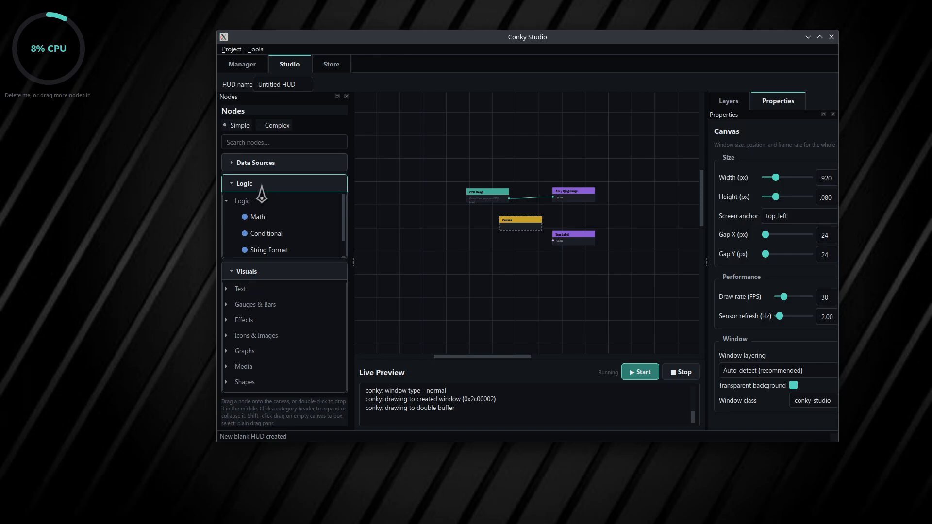
pyautogui.click(262, 165)
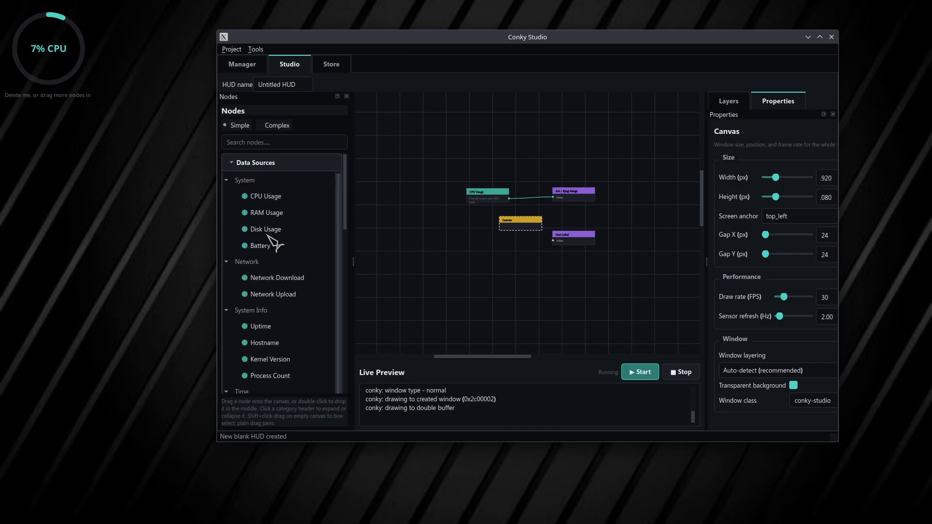
pyautogui.scroll(-5, 270, 250)
pyautogui.scroll(-4, 269, 253)
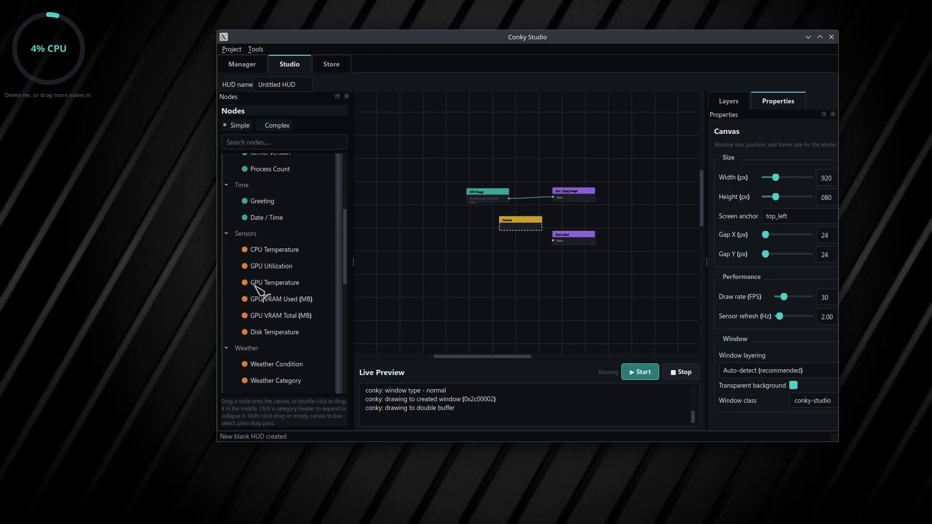
pyautogui.scroll(9, 278, 243)
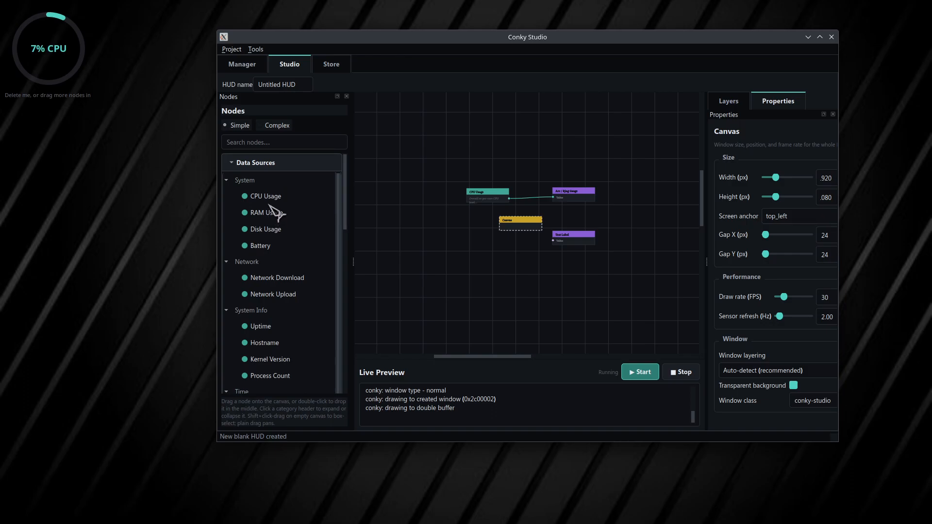
pyautogui.scroll(-1, 270, 209)
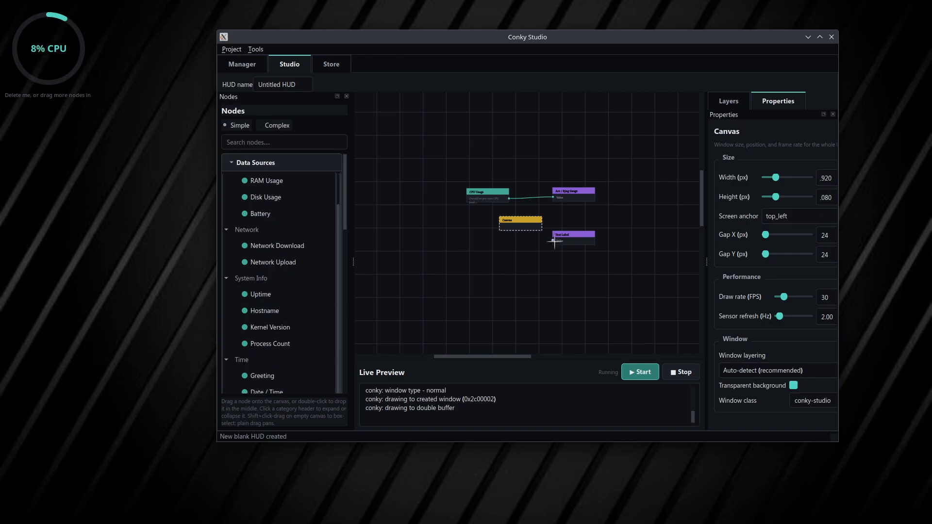
# - Move the Text Label node away from the other nodes and set both its name and its value to Hello
pyautogui.moveTo(561, 243); pyautogui.dragTo(588, 266)
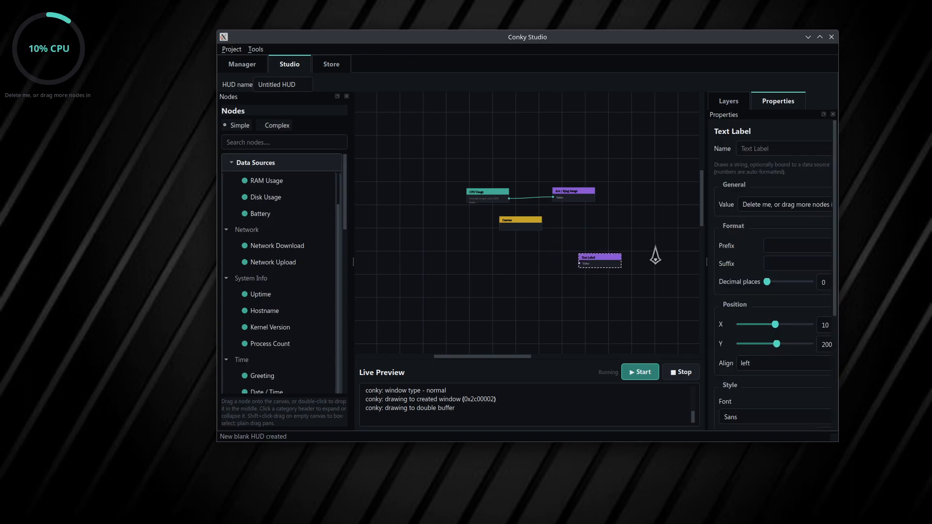
pyautogui.click(772, 148)
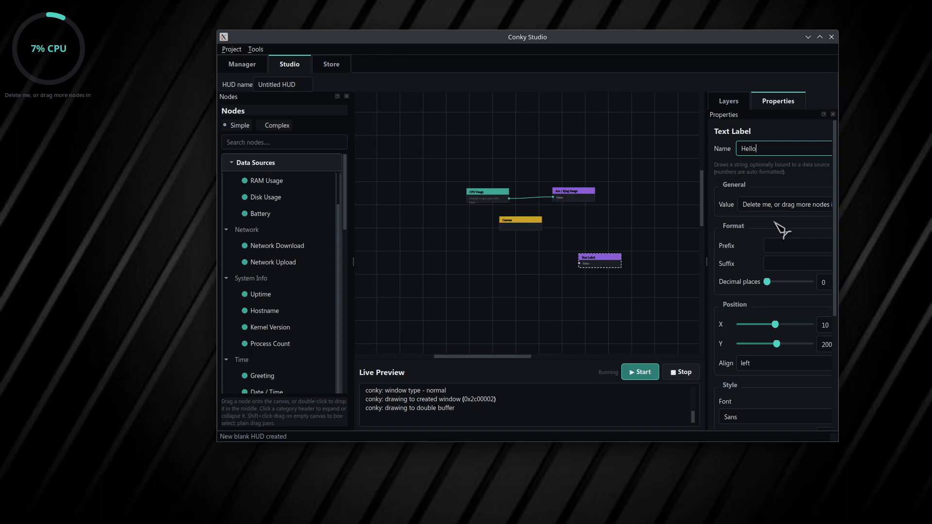
pyautogui.click(783, 205)
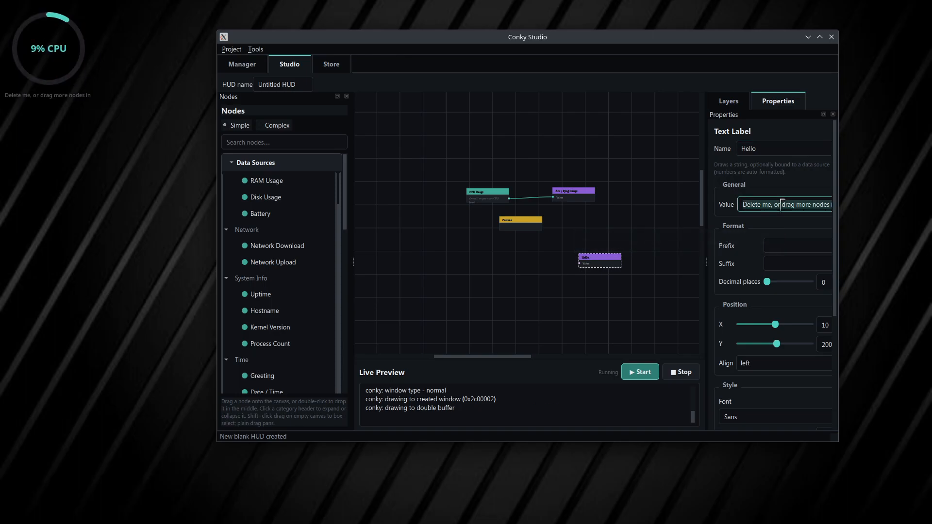
pyautogui.hotkey('ctrl', 'a')
pyautogui.write('H')
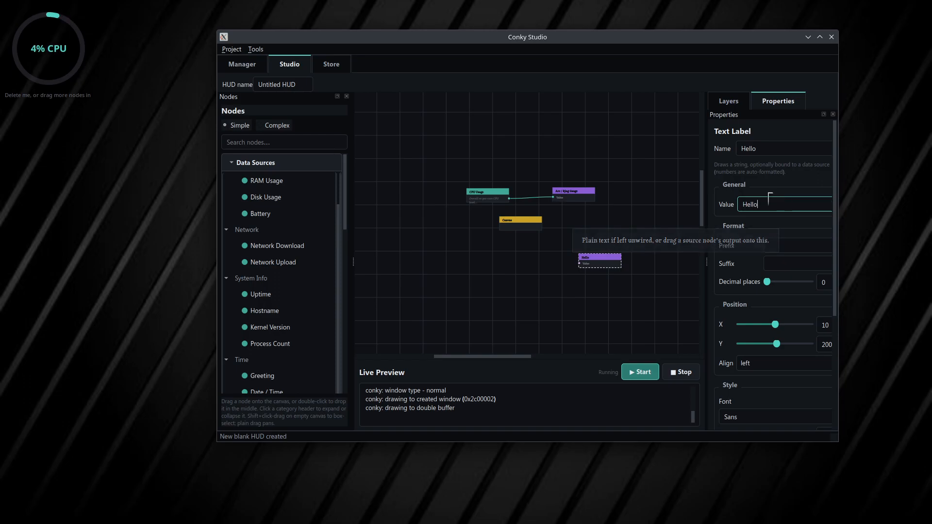
pyautogui.click(766, 226)
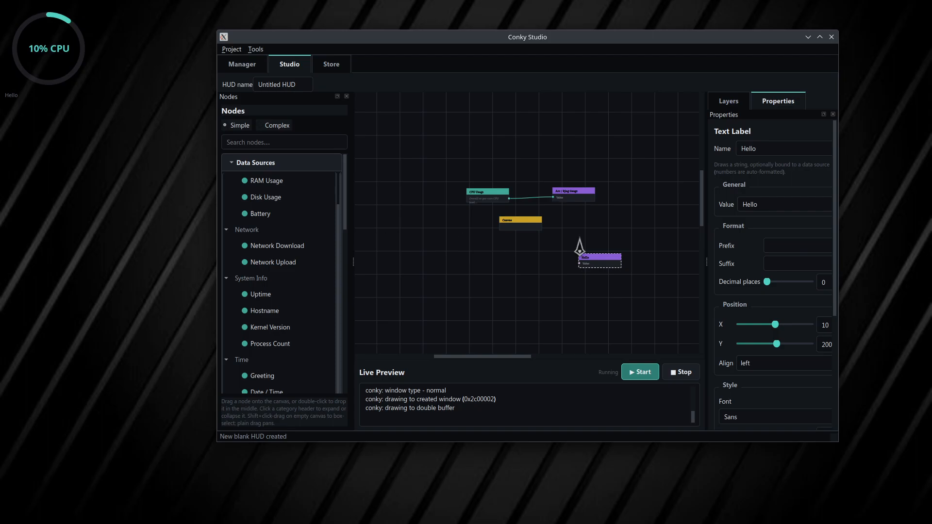
# - Try the AllisDaedric font on the Hello text label and set the font back to Sans
pyautogui.scroll(-4, 736, 238)
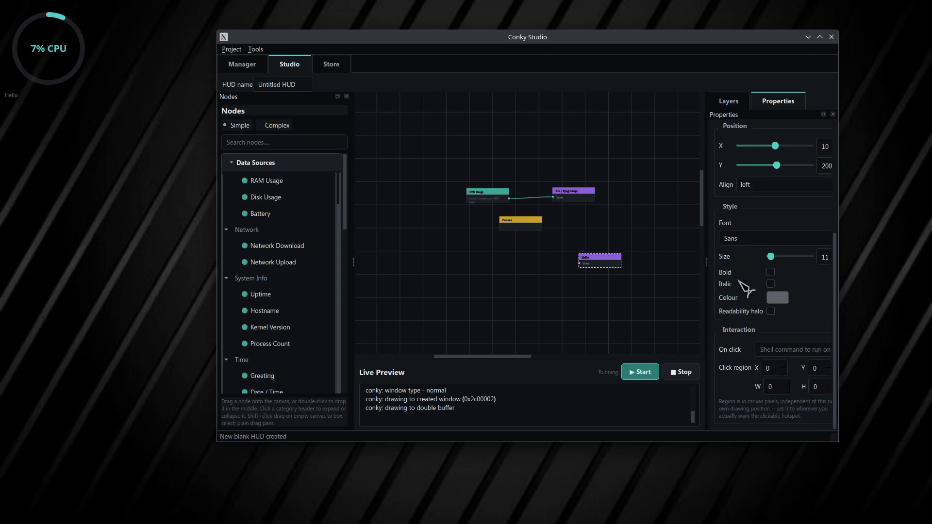
pyautogui.click(771, 238)
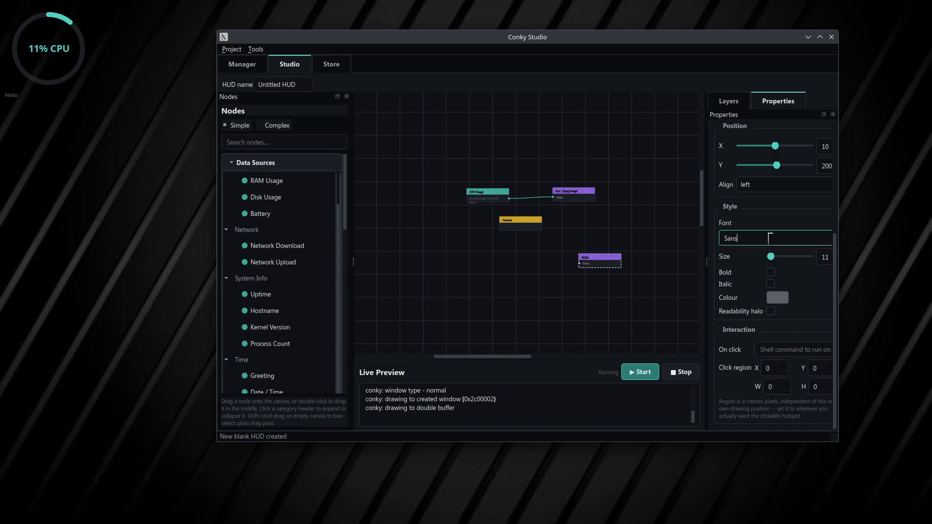
pyautogui.scroll(-1, 769, 238)
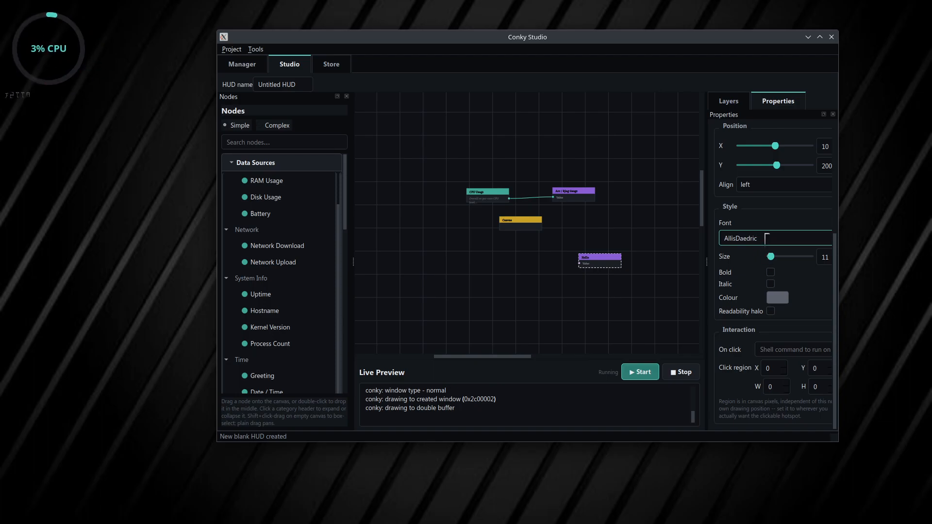
pyautogui.doubleClick(767, 238)
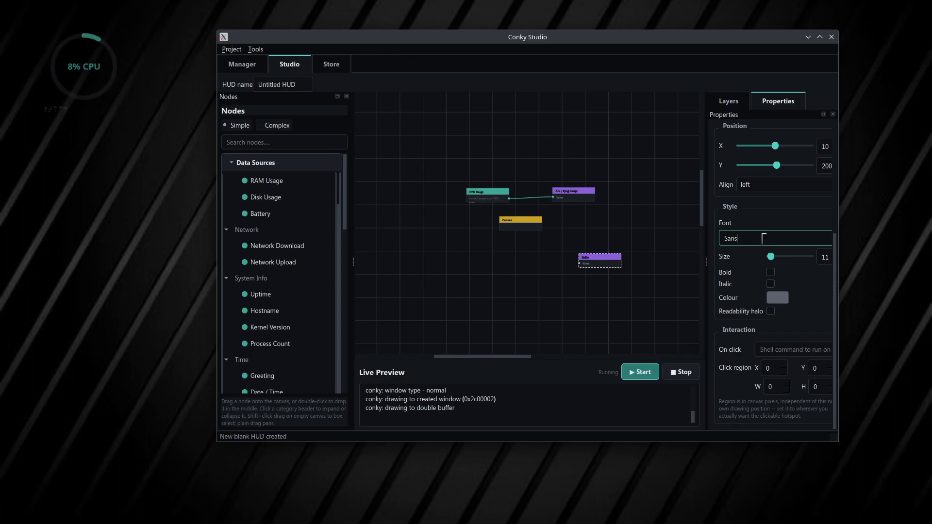
# - Set the Hello label's font size to 25 and make its text bold and italic
pyautogui.click(739, 257)
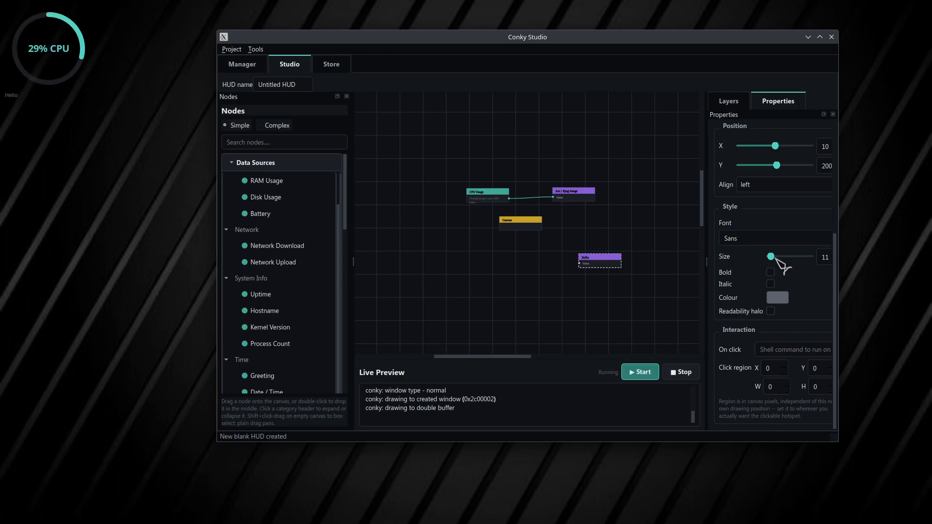
pyautogui.moveTo(774, 257); pyautogui.dragTo(775, 258)
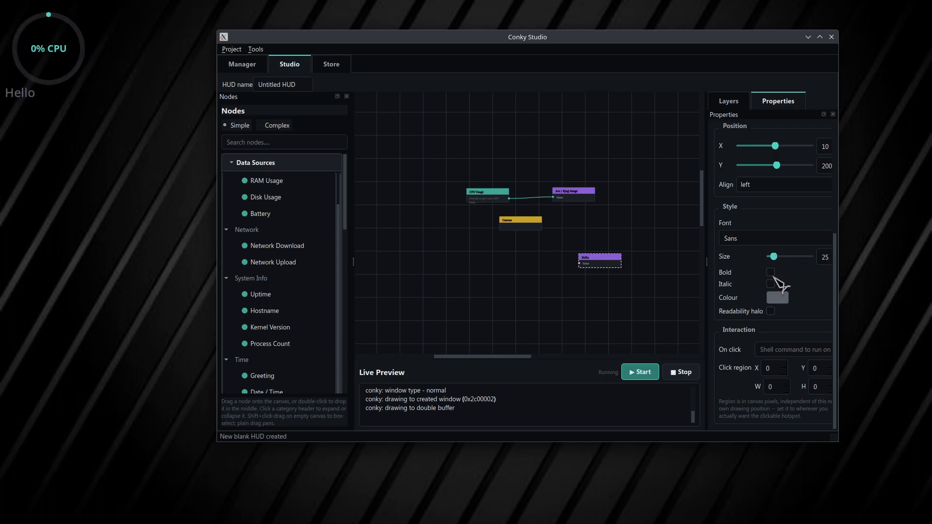
pyautogui.click(771, 273)
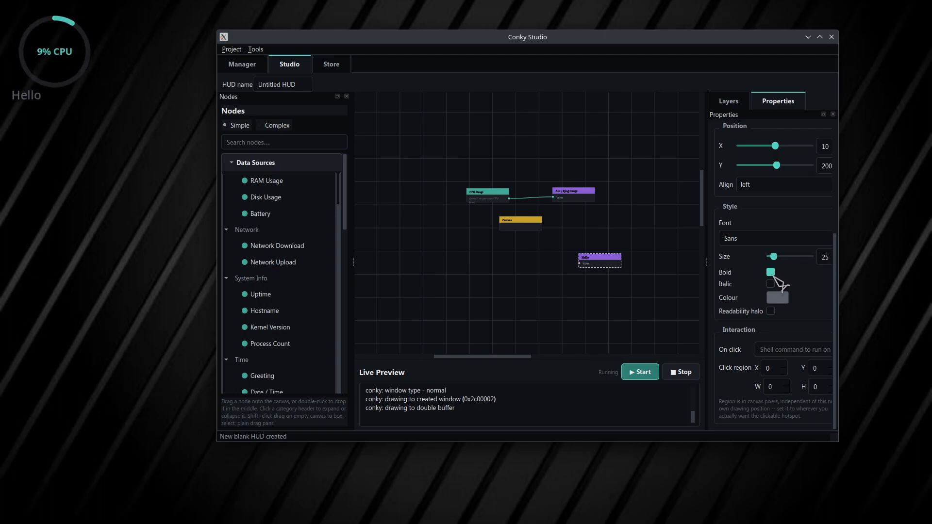
# - Colour the Hello label green (#00aa00) and try its readability halo on and off
pyautogui.click(774, 299)
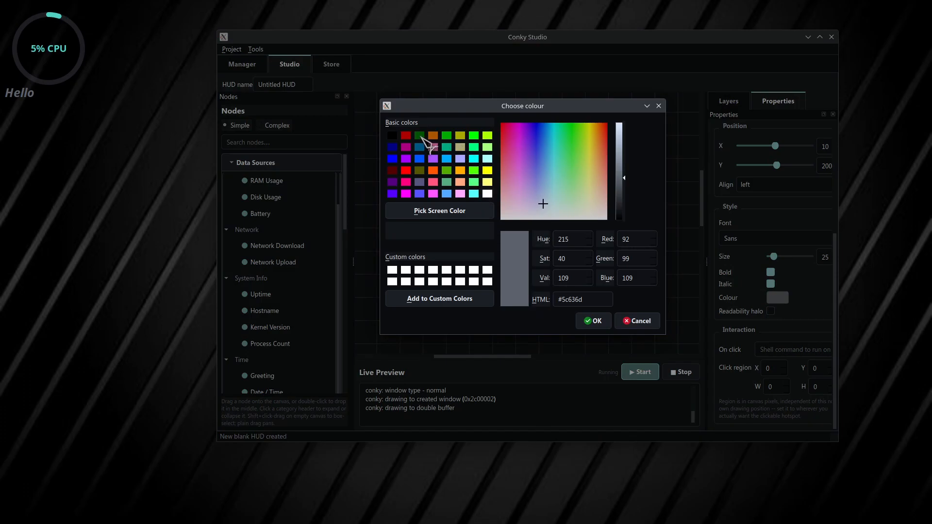
pyautogui.click(447, 136)
pyautogui.click(592, 320)
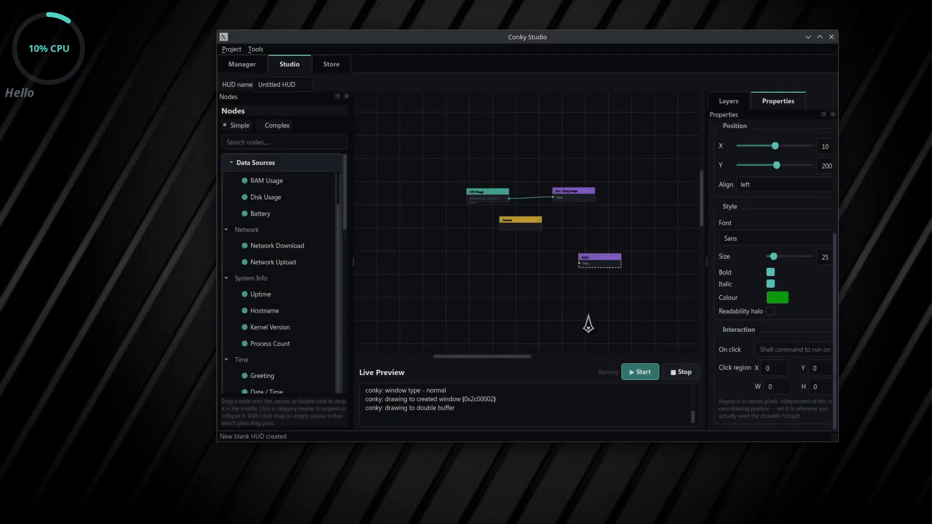
pyautogui.click(771, 312)
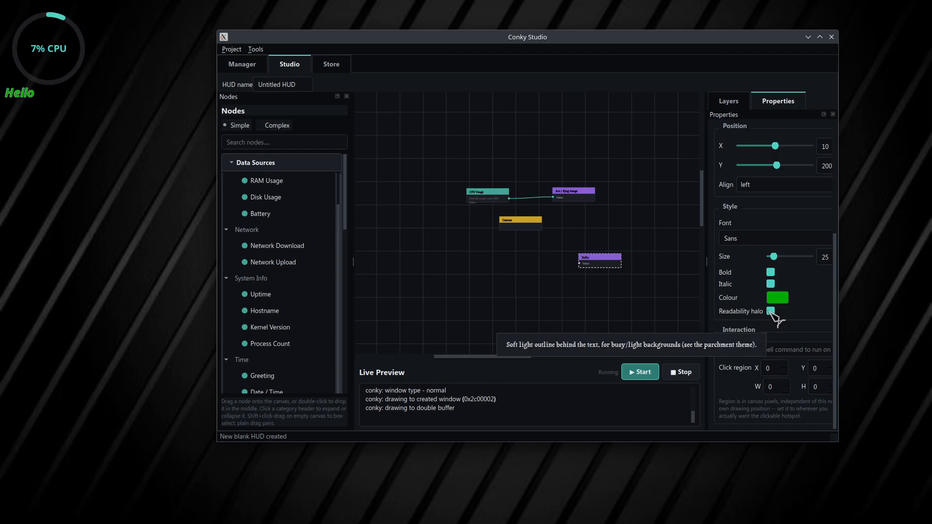
pyautogui.click(771, 312)
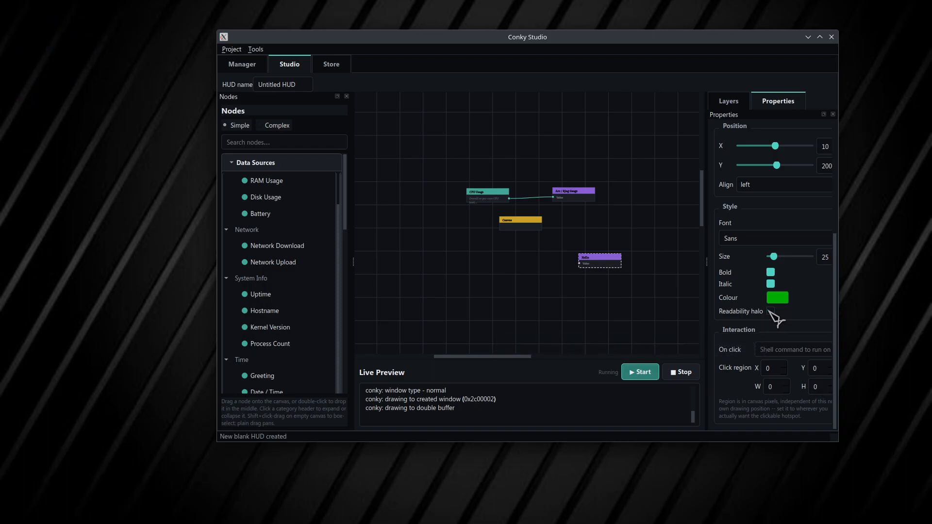
# - Recolour the Hello label with the dark grey #2f2f2f sampled from the desktop wallpaper
pyautogui.click(775, 300)
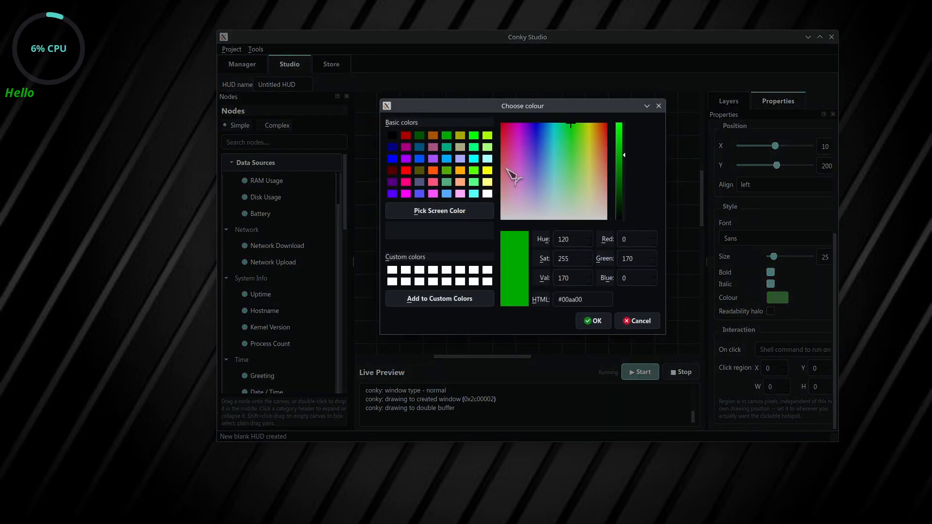
pyautogui.click(432, 214)
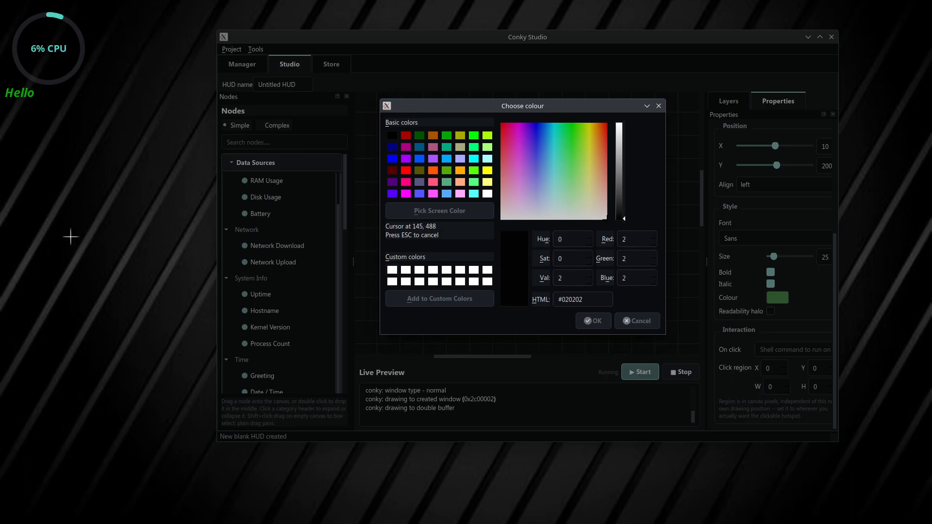
pyautogui.click(79, 256)
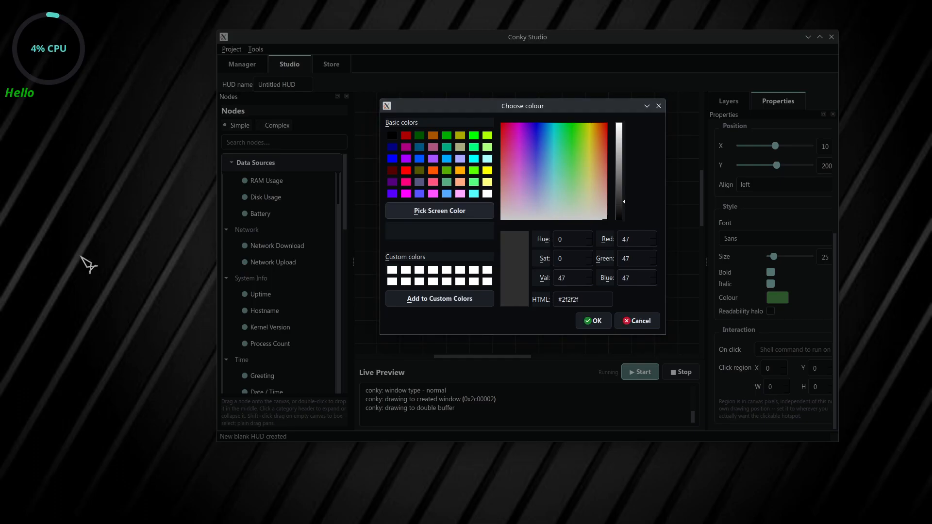
pyautogui.click(592, 322)
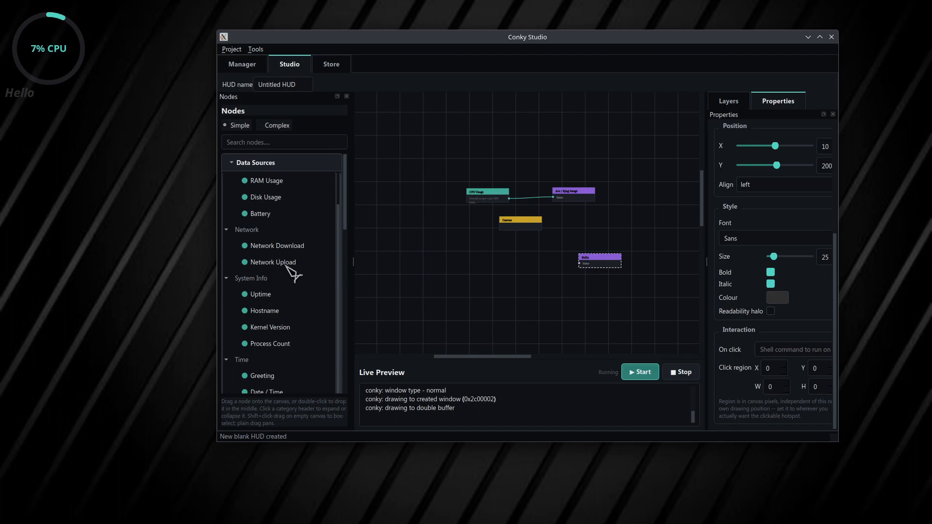
# - Add a Date / Time node beside the Hello label and connect its output to the label's Value input
pyautogui.scroll(-5, 279, 272)
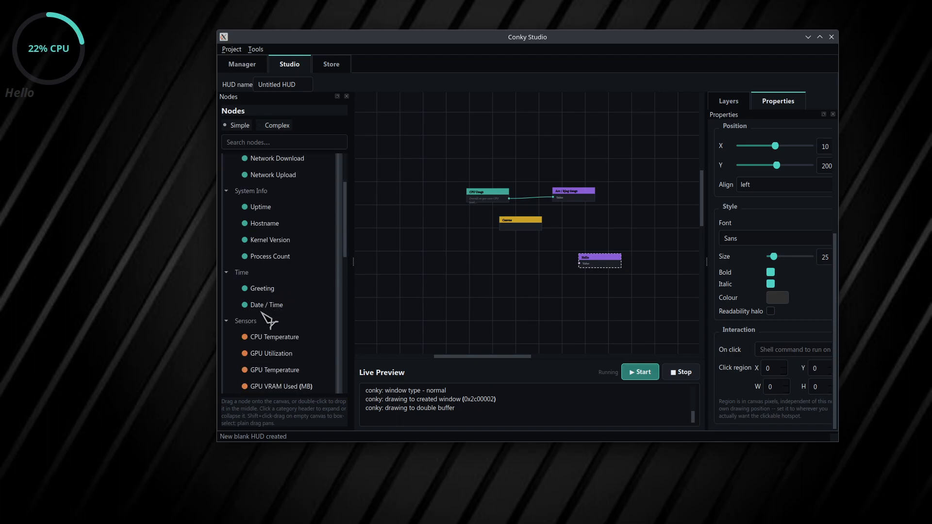
pyautogui.moveTo(262, 309); pyautogui.dragTo(483, 267)
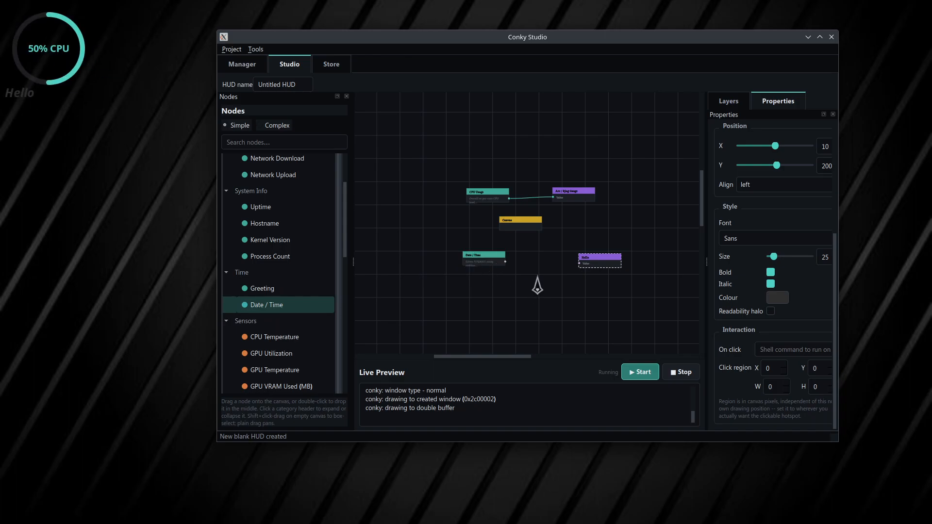
pyautogui.scroll(2, 529, 287)
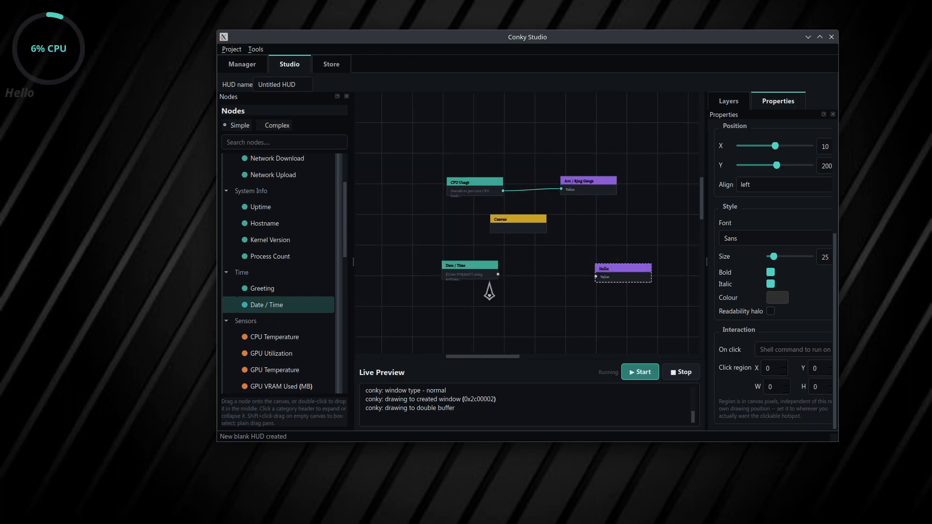
pyautogui.moveTo(531, 281); pyautogui.dragTo(596, 275)
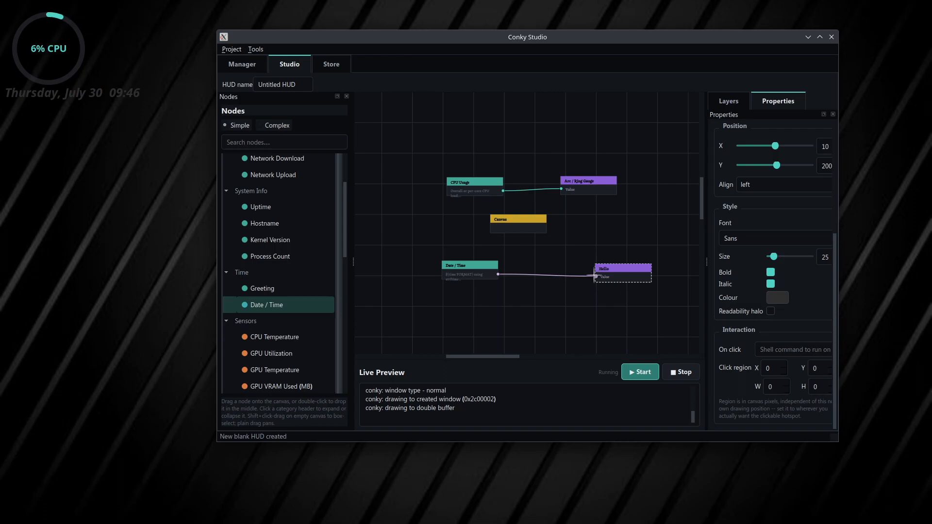
# - Disconnect the Date / Time node from the Hello label and delete both nodes
pyautogui.moveTo(594, 277); pyautogui.dragTo(505, 276)
pyautogui.click(489, 274)
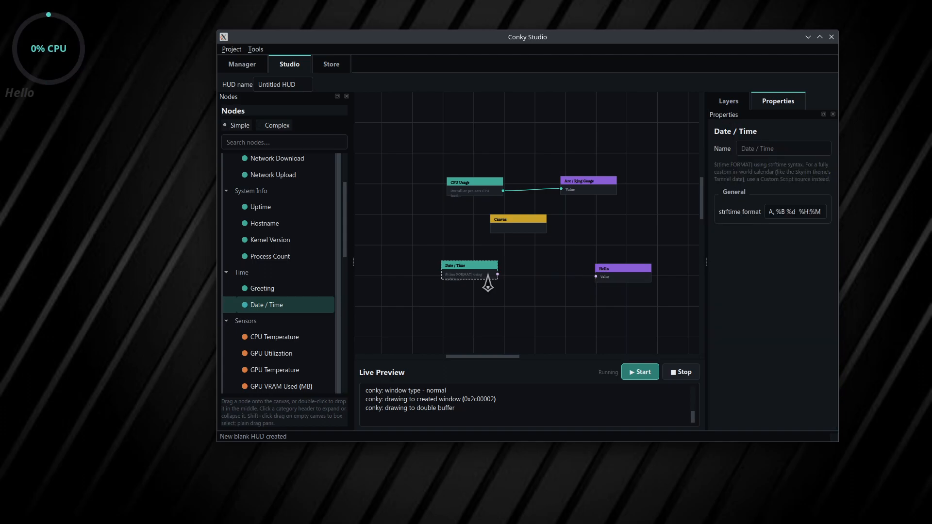
pyautogui.press('Delete')
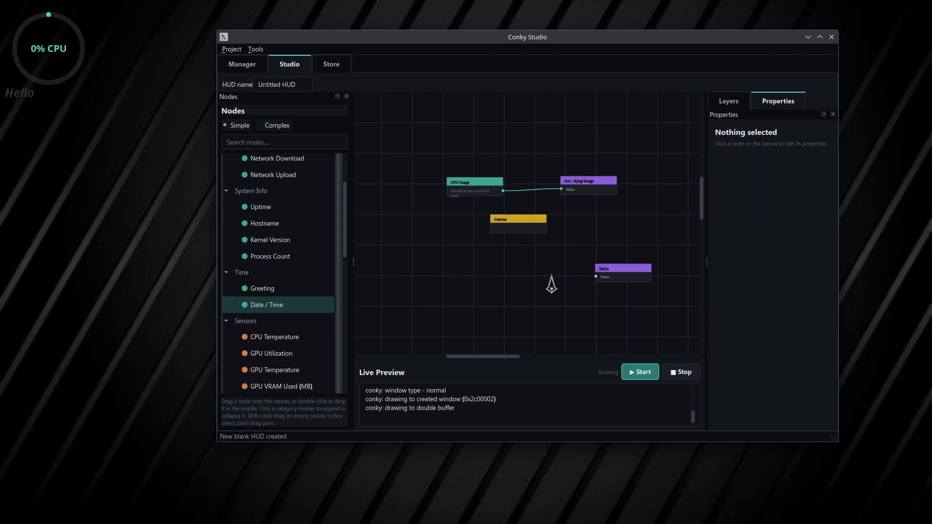
pyautogui.click(625, 277)
pyautogui.press('Delete')
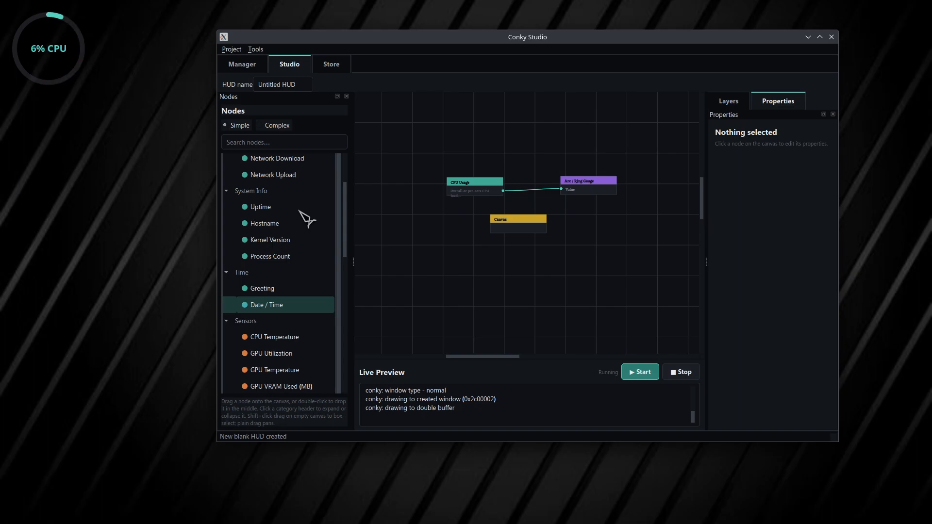
# - Add a Text Label node below the Canvas node and bind its Value to the CPU Usage output
pyautogui.scroll(-3, 301, 291)
pyautogui.scroll(1, 289, 243)
pyautogui.scroll(6, 290, 241)
pyautogui.click(274, 166)
pyautogui.scroll(-1, 291, 218)
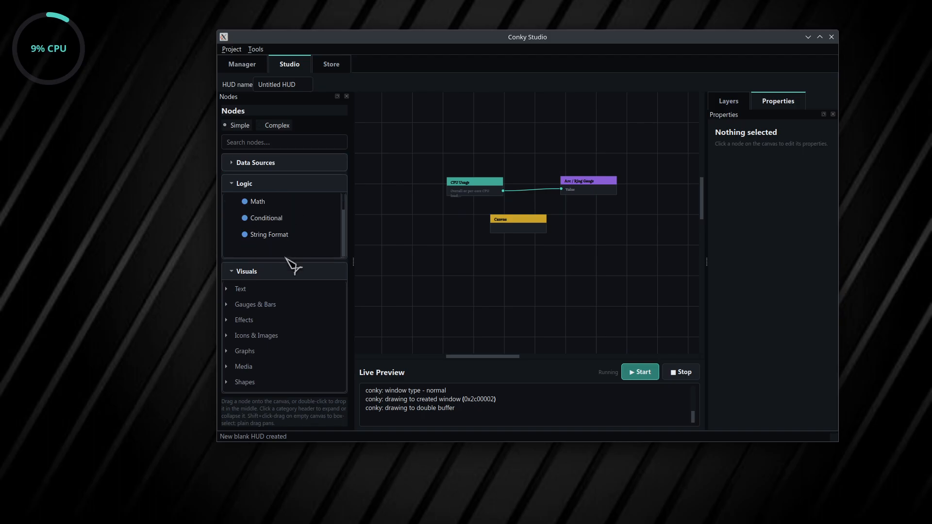
pyautogui.click(228, 290)
pyautogui.moveTo(267, 306); pyautogui.dragTo(536, 287)
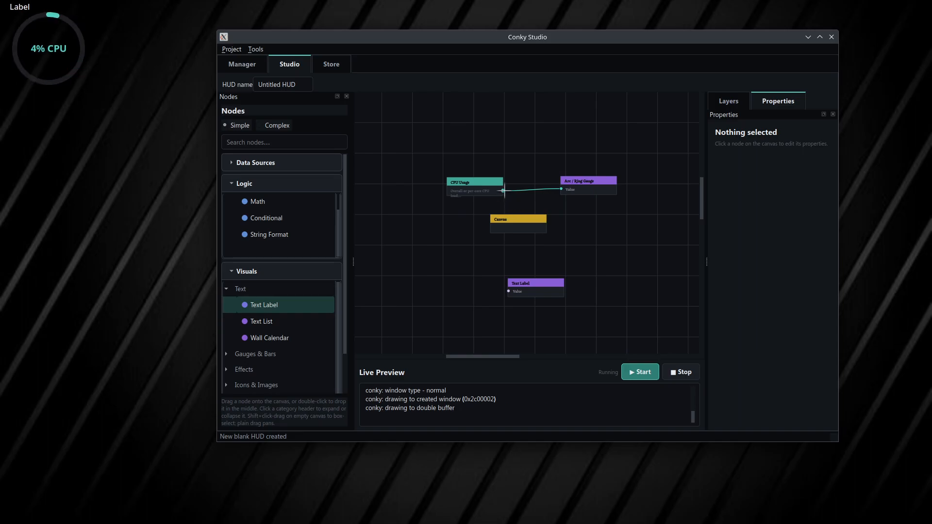
pyautogui.moveTo(503, 191); pyautogui.dragTo(508, 291)
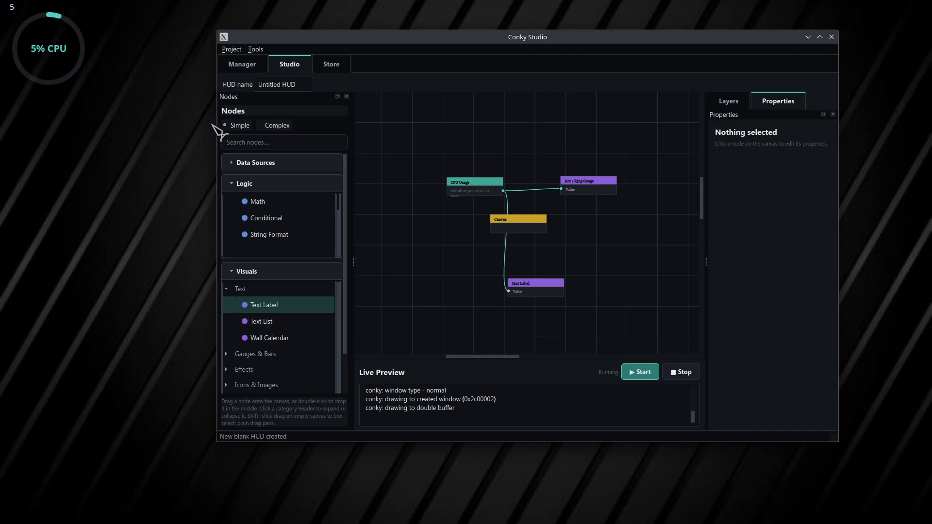
# - Replace the Text Label node with a Wall Calendar node below the Canvas node
pyautogui.click(548, 292)
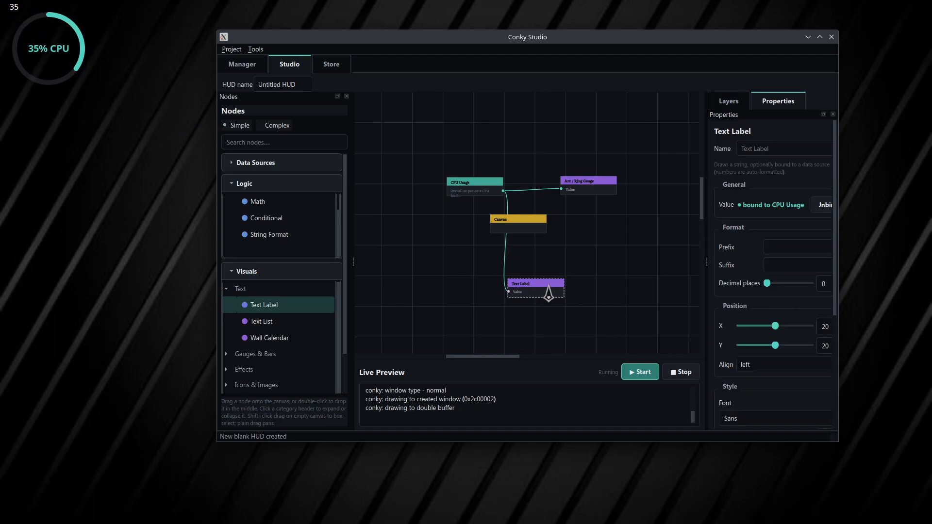
pyautogui.press('Delete')
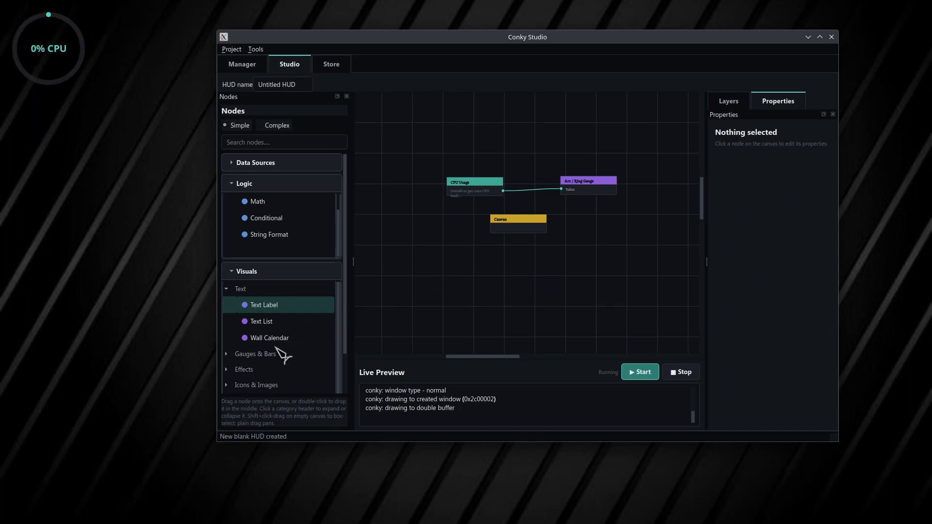
pyautogui.moveTo(281, 339); pyautogui.dragTo(498, 308)
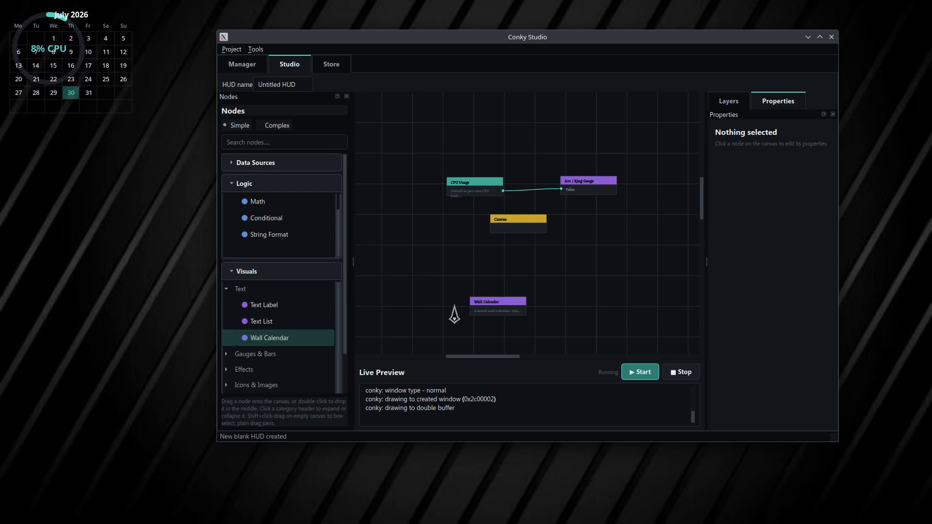
# - Set the Wall Calendar's cell width to 49 and its cell height to 44
pyautogui.click(488, 308)
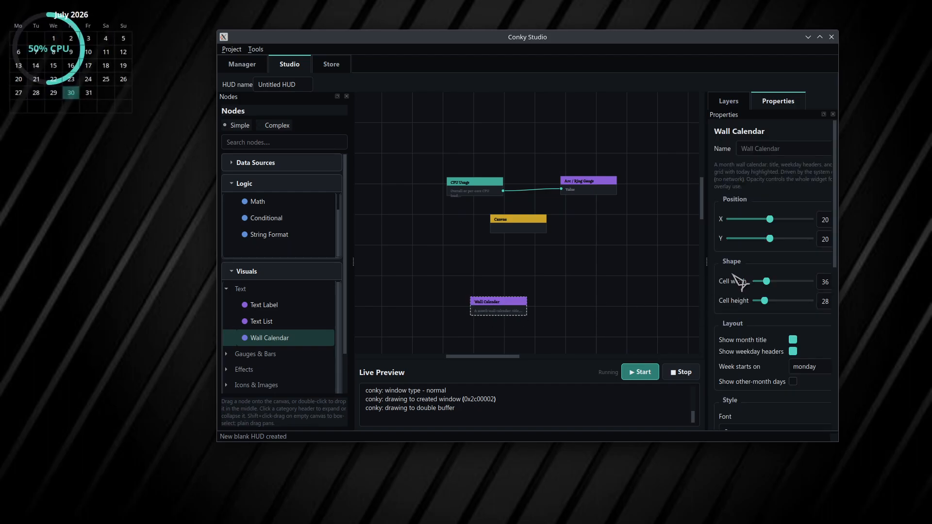
pyautogui.scroll(-2, 738, 281)
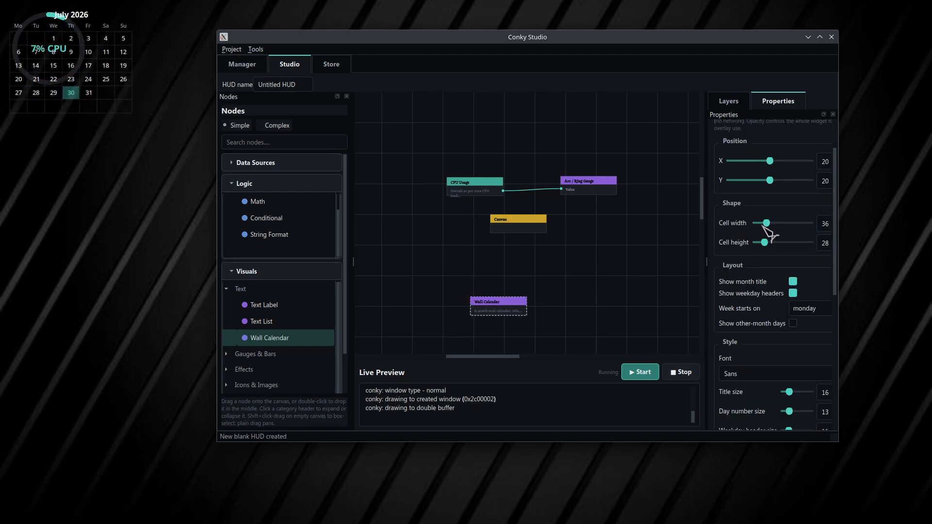
pyautogui.moveTo(769, 224); pyautogui.dragTo(775, 224)
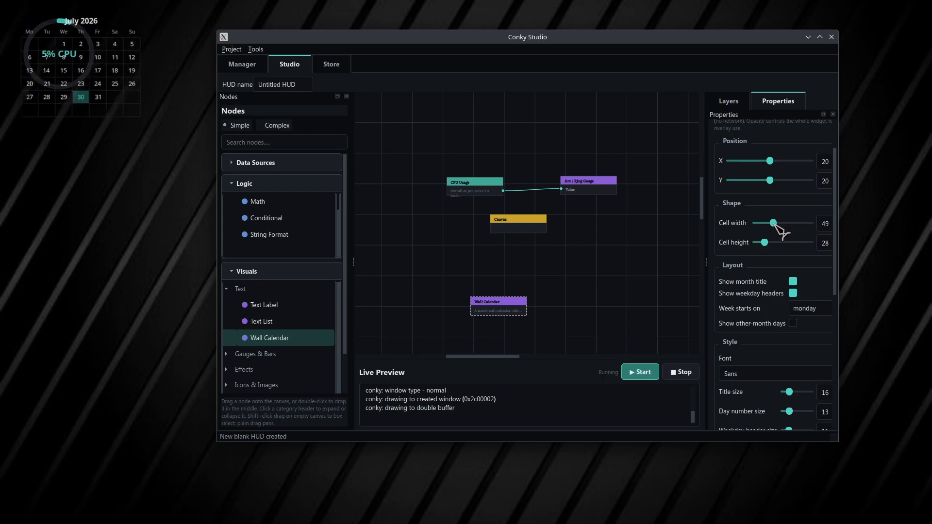
pyautogui.moveTo(765, 242); pyautogui.dragTo(777, 246)
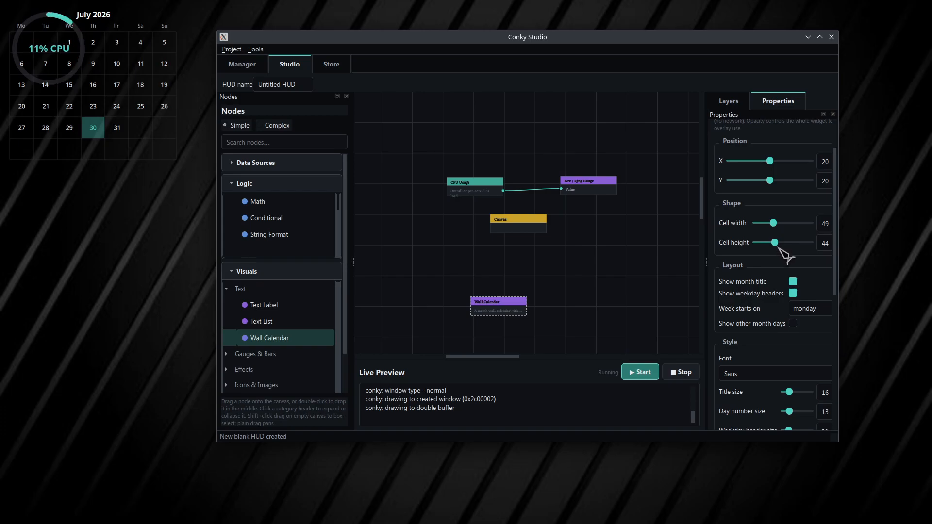
# - Look through the Wall Calendar's layout, style and interaction properties to see what can be customised
pyautogui.scroll(-3, 763, 296)
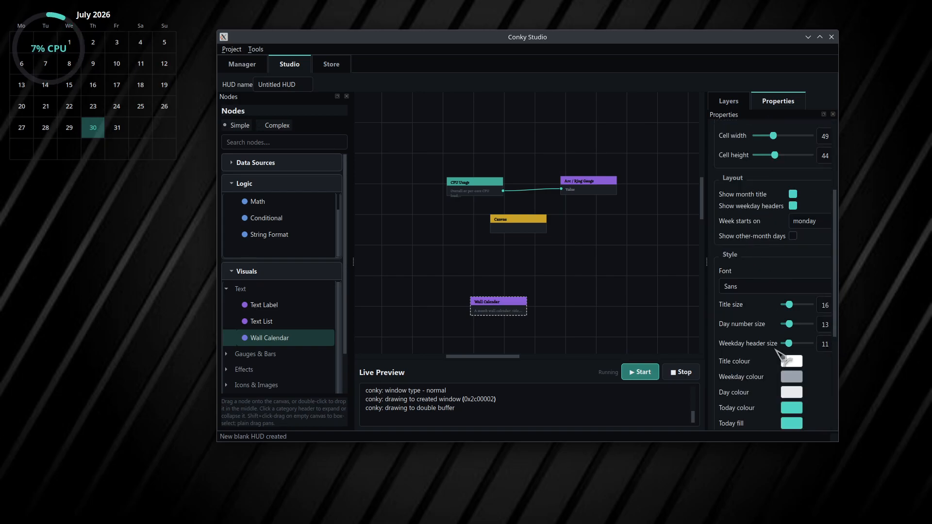
pyautogui.scroll(-4, 731, 335)
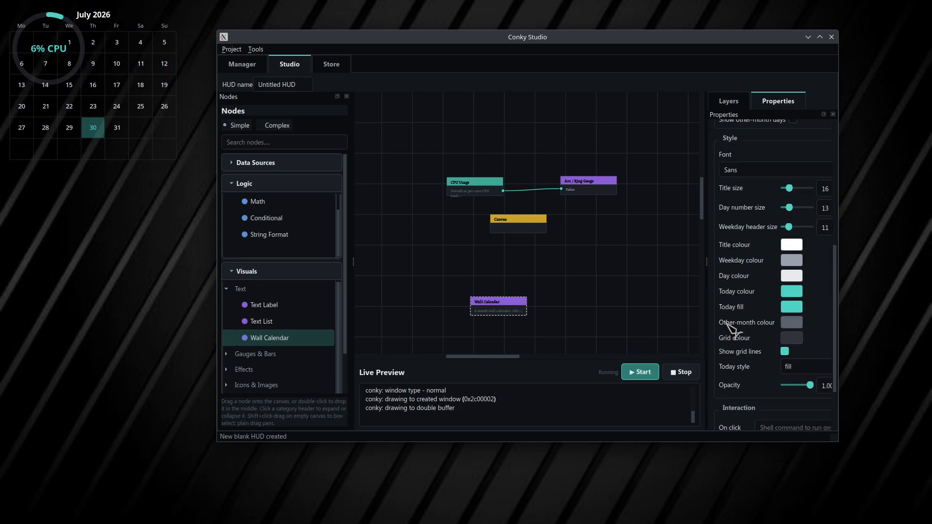
pyautogui.scroll(-3, 728, 324)
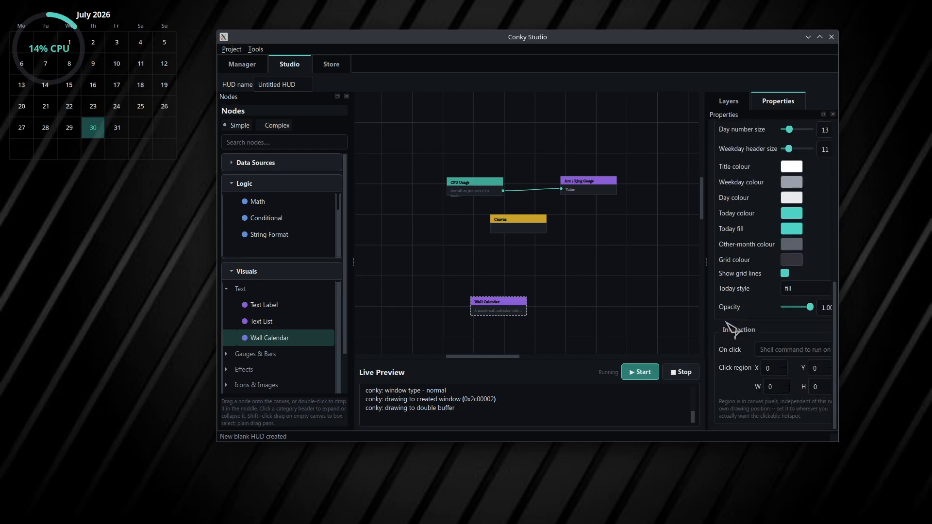
pyautogui.scroll(6, 729, 328)
pyautogui.scroll(2, 733, 328)
pyautogui.click(729, 324)
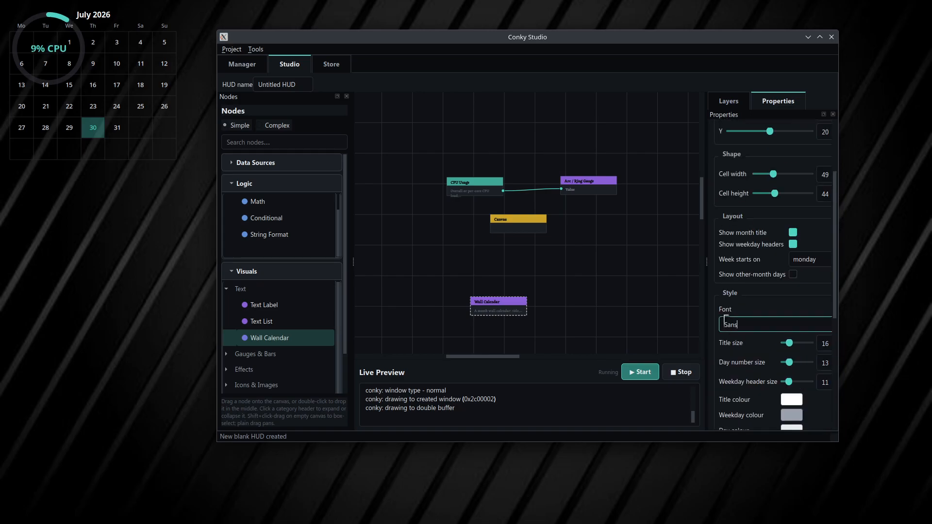
pyautogui.scroll(3, 754, 270)
pyautogui.scroll(1, 731, 262)
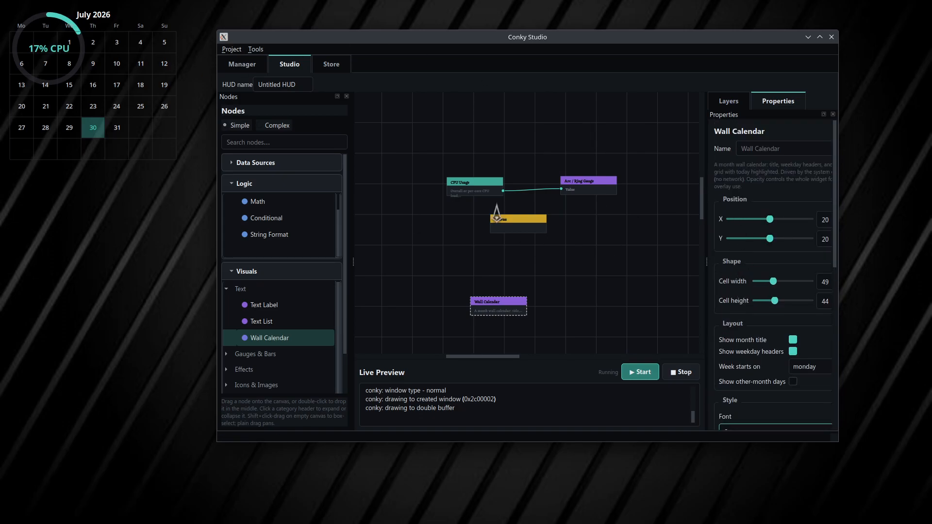
# - Detach the Properties panel into a floating window and move the main window away from it
pyautogui.click(824, 115)
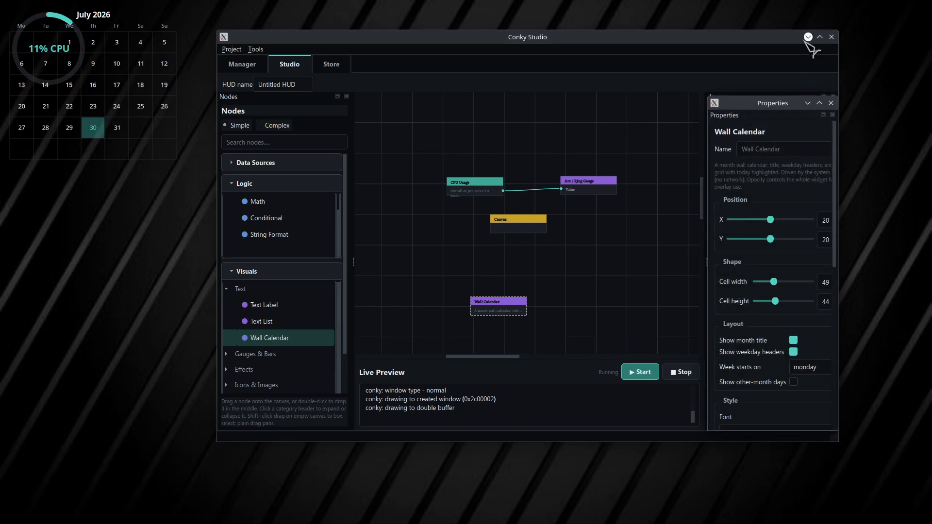
pyautogui.moveTo(744, 40); pyautogui.dragTo(634, 83)
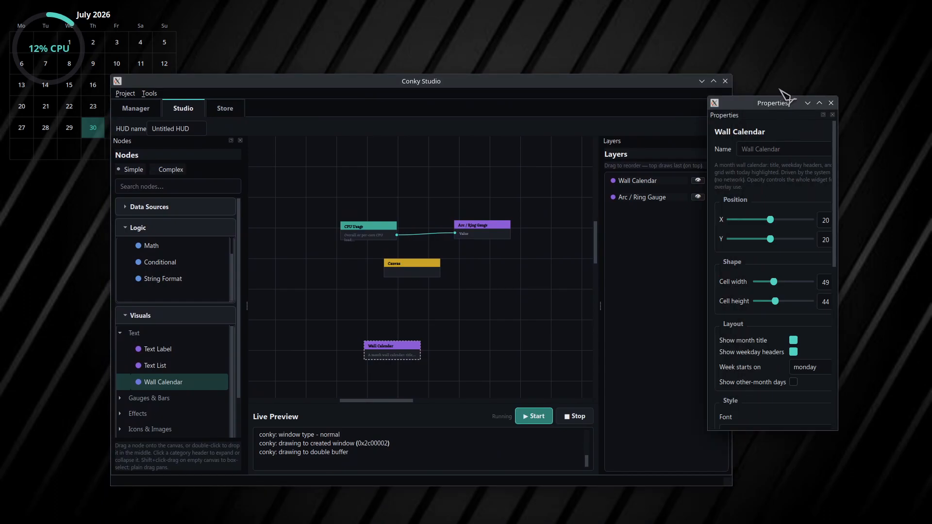
# - Dock the floating Properties panel back into the main window and bring it in front of Layers
pyautogui.click(823, 115)
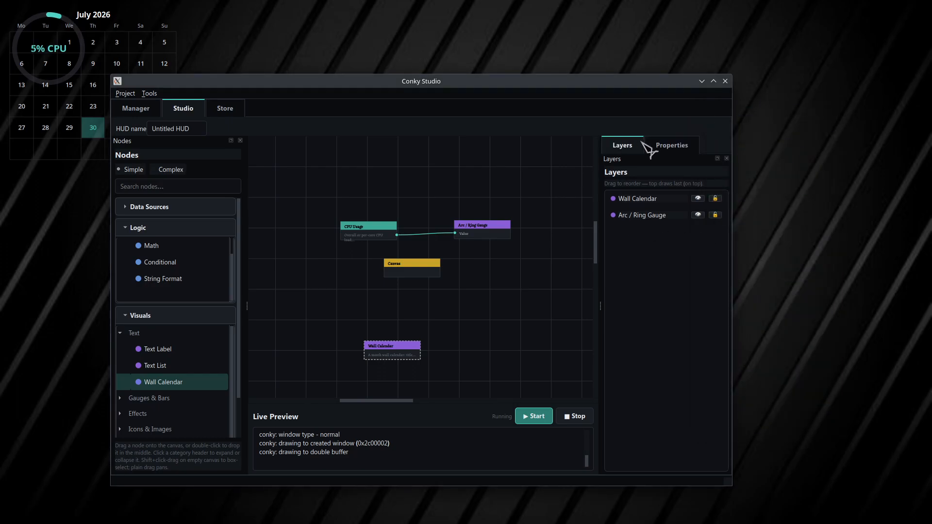
pyautogui.click(672, 148)
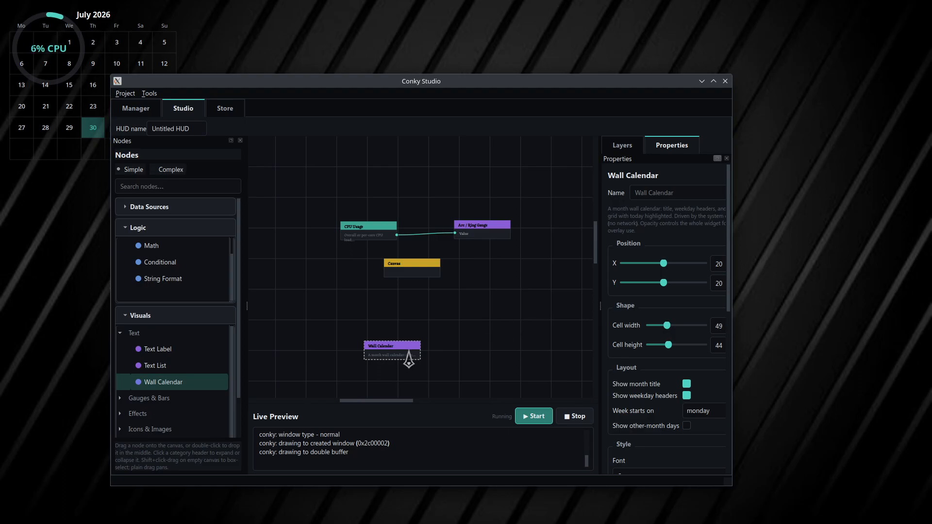
# - Replace the Wall Calendar node with a Glow / Pulse effect node below the Canvas node and select it
pyautogui.press('Delete')
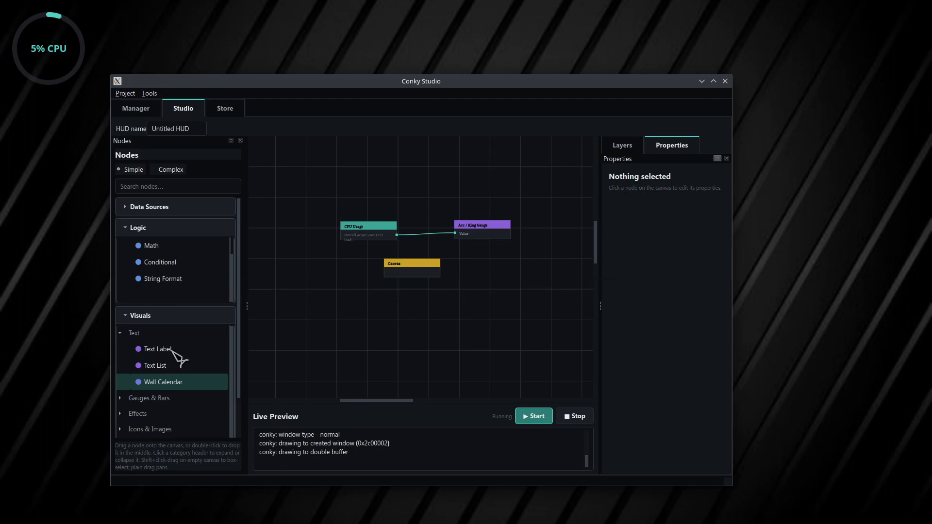
pyautogui.scroll(-2, 177, 357)
pyautogui.scroll(-1, 172, 350)
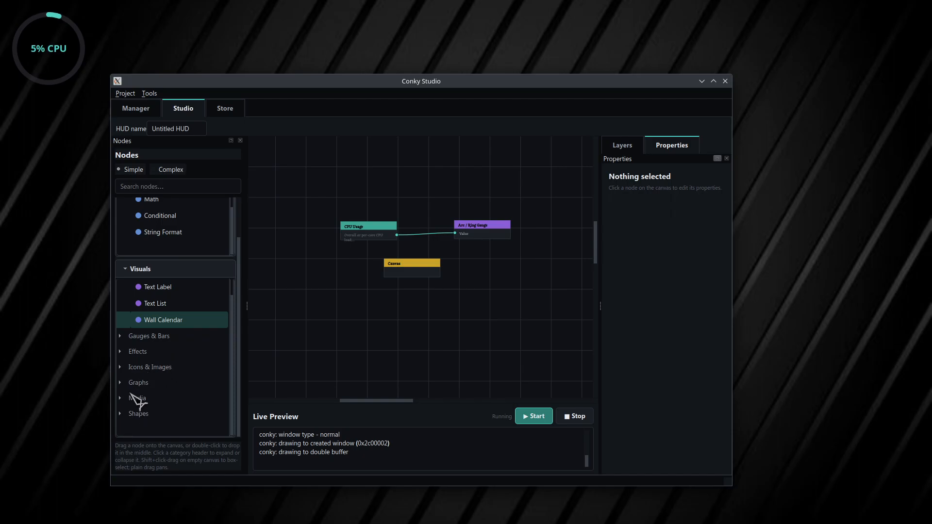
pyautogui.click(121, 352)
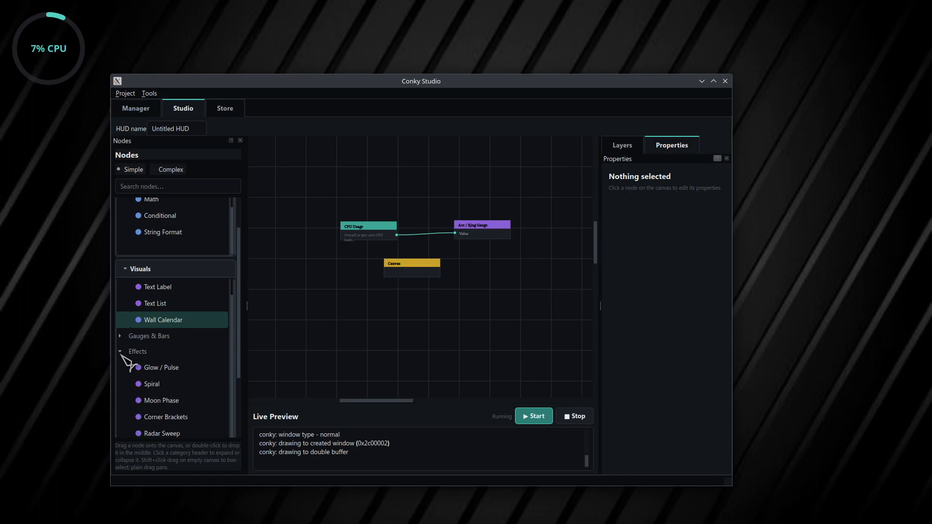
pyautogui.moveTo(170, 371); pyautogui.dragTo(449, 324)
pyautogui.click(465, 323)
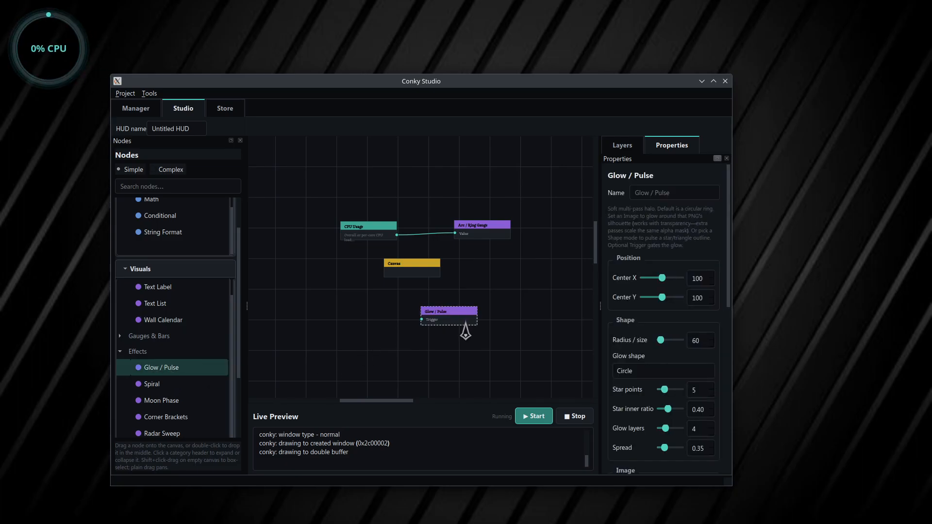
# - Set the Glow / Pulse node's glow shape to Image silhouette
pyautogui.scroll(-1, 641, 408)
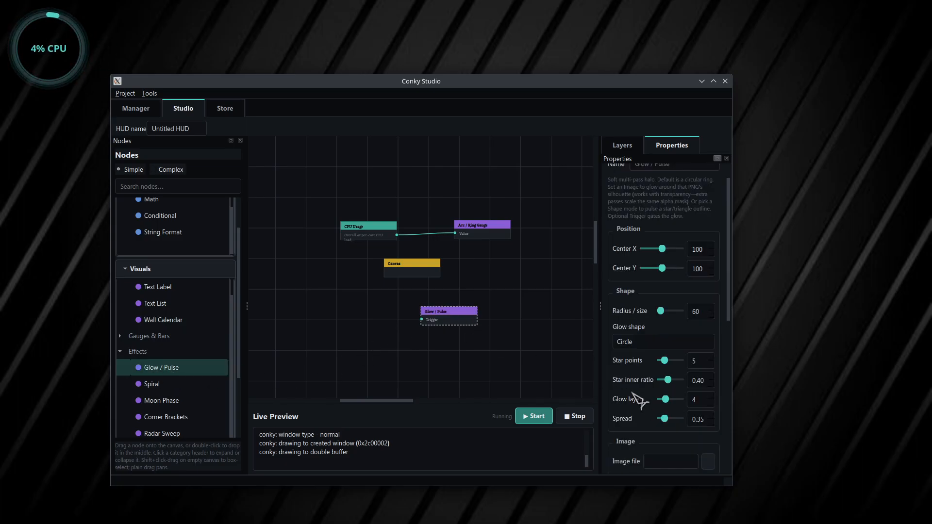
pyautogui.scroll(-1, 641, 349)
pyautogui.click(650, 314)
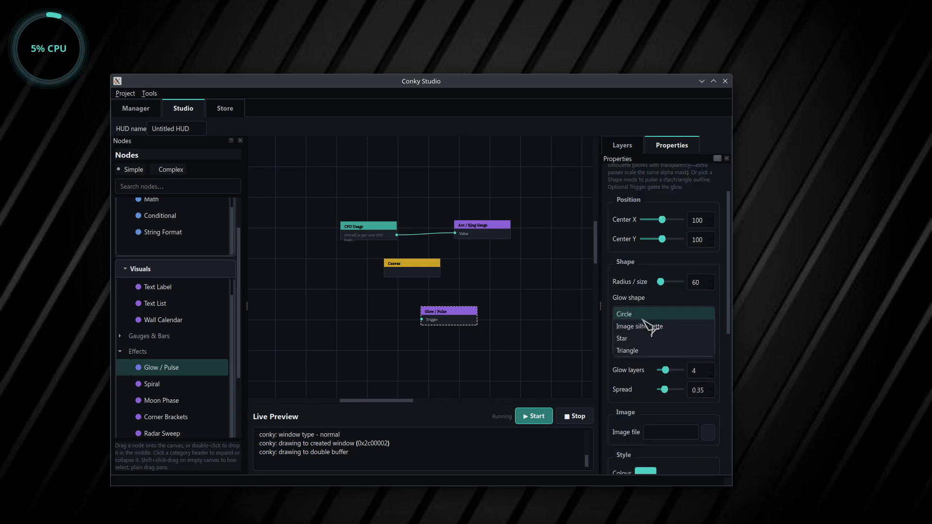
pyautogui.click(645, 328)
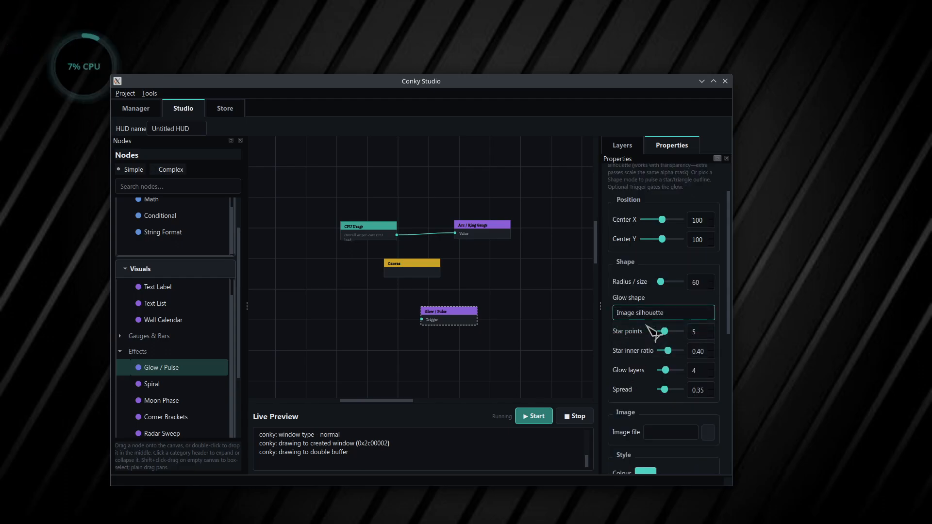
# - Load bat.png from the Downloads folder as the Glow / Pulse node's image file
pyautogui.scroll(-2, 631, 350)
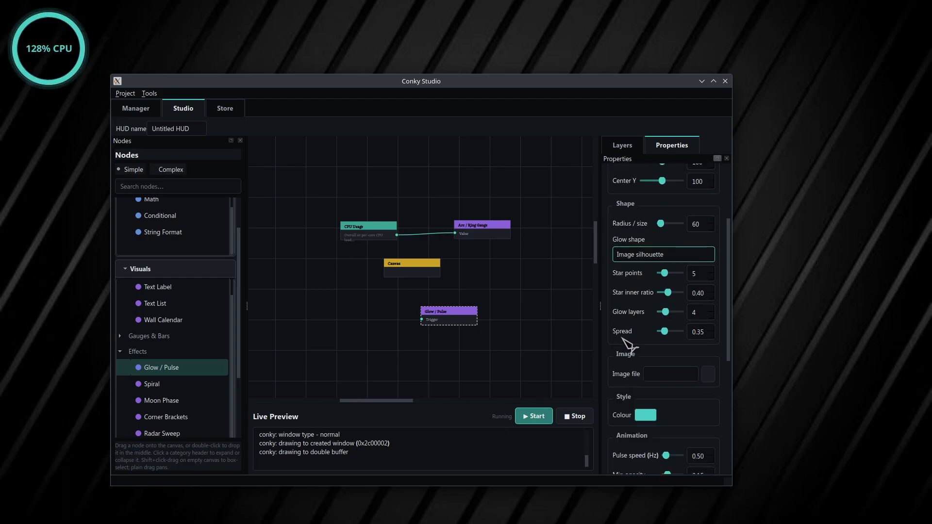
pyautogui.click(710, 374)
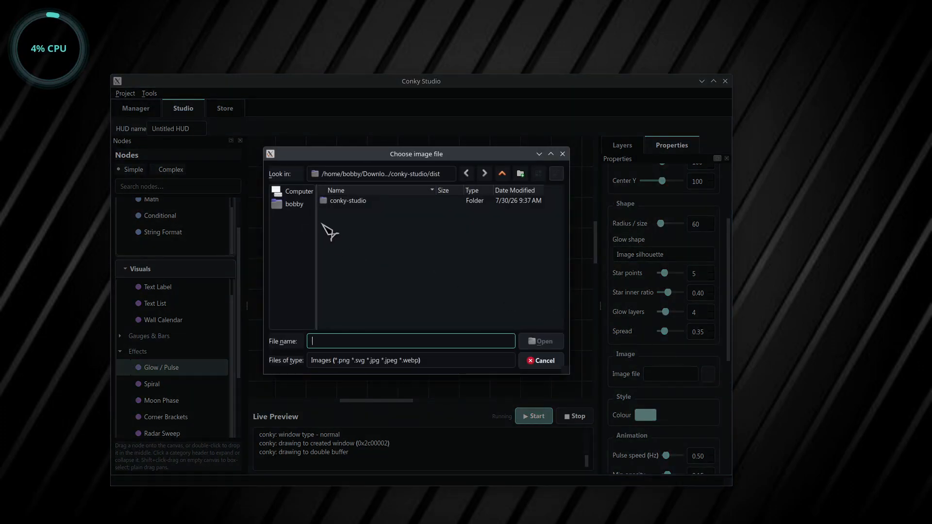
pyautogui.click(300, 206)
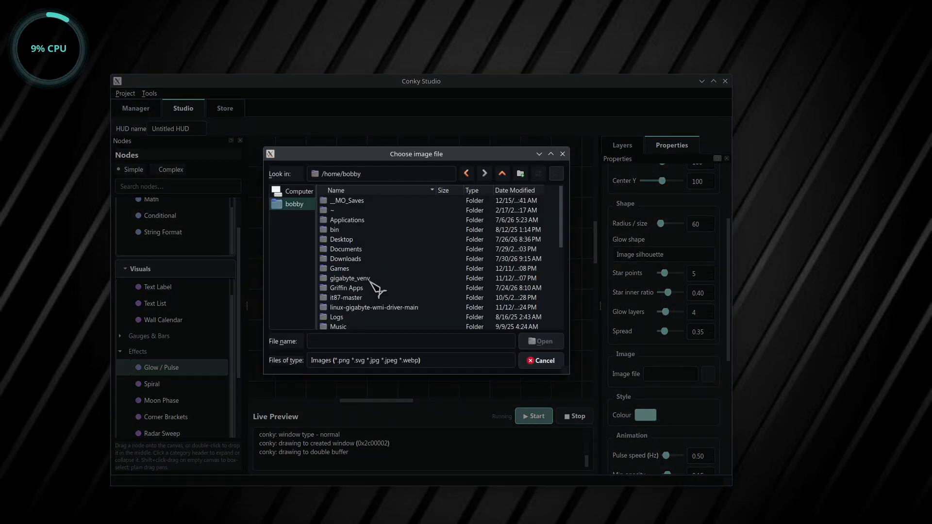
pyautogui.doubleClick(375, 261)
pyautogui.click(373, 257)
pyautogui.doubleClick(372, 256)
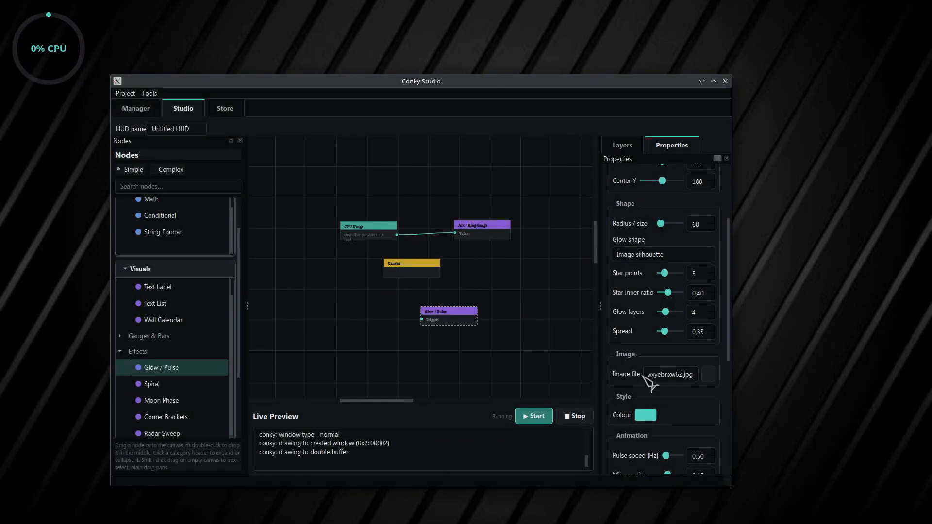
pyautogui.click(708, 375)
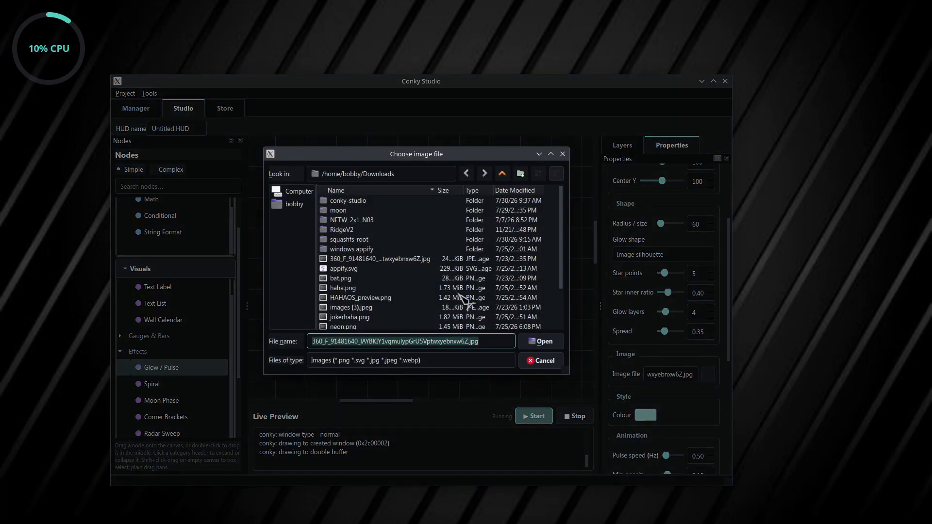
pyautogui.doubleClick(341, 280)
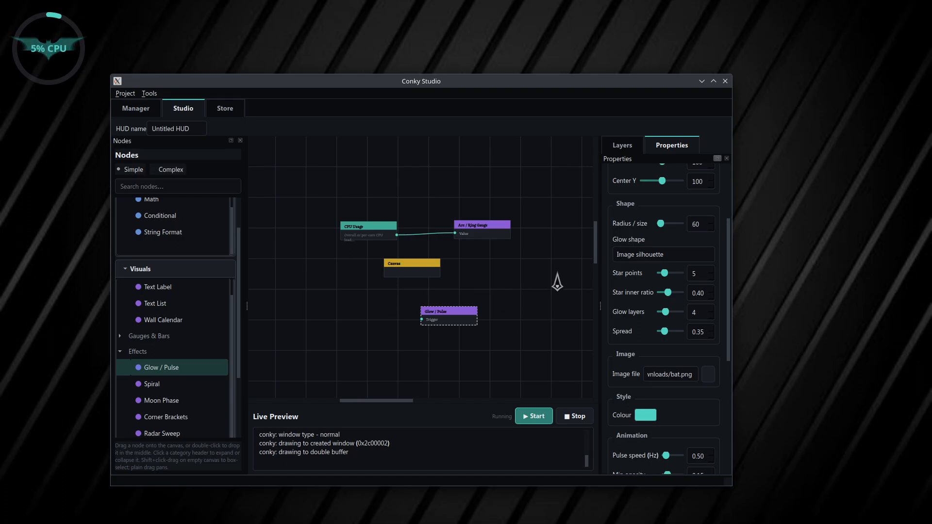
# - Try the Circle, Star and Triangle glow shapes on the Glow / Pulse node, leaving it on Triangle
pyautogui.click(633, 255)
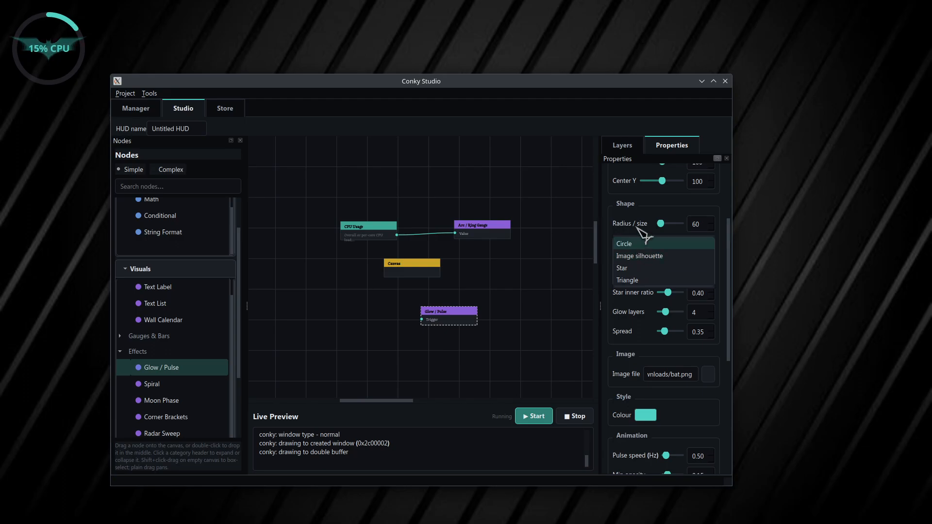
pyautogui.click(637, 246)
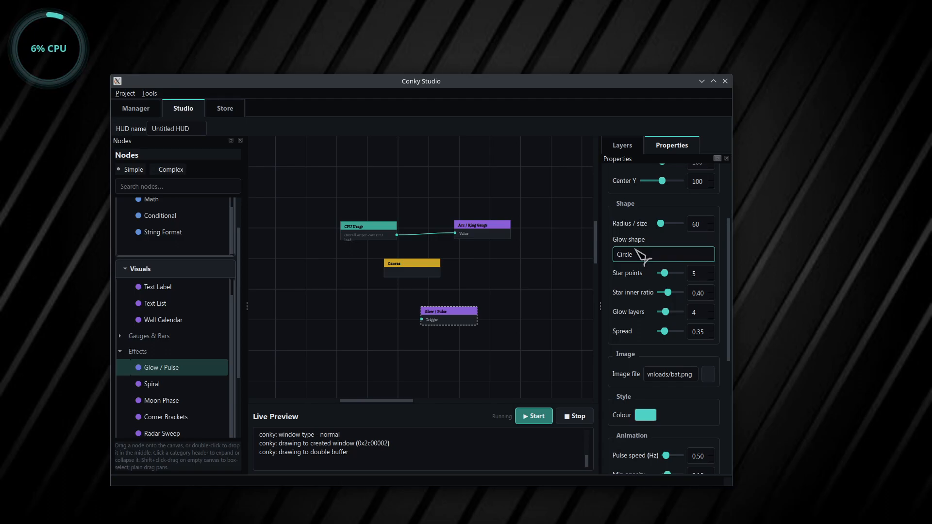
pyautogui.click(635, 254)
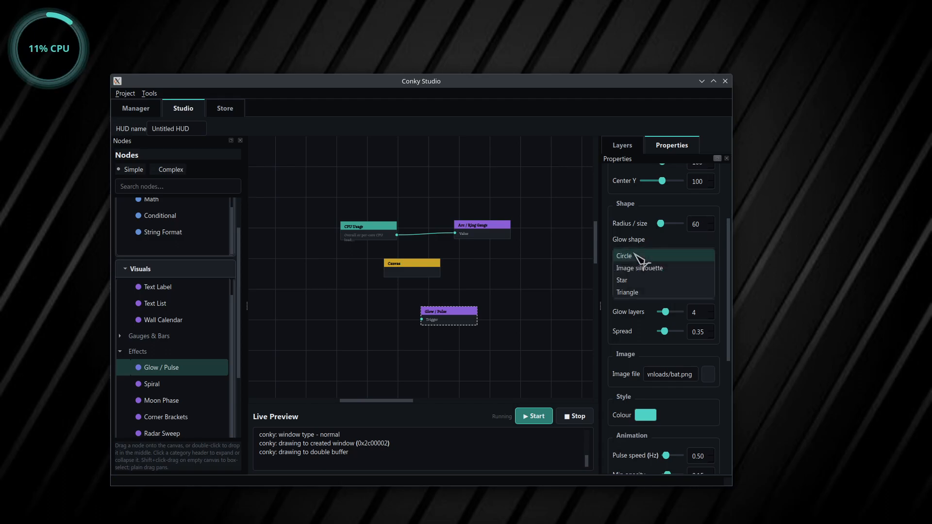
pyautogui.click(635, 281)
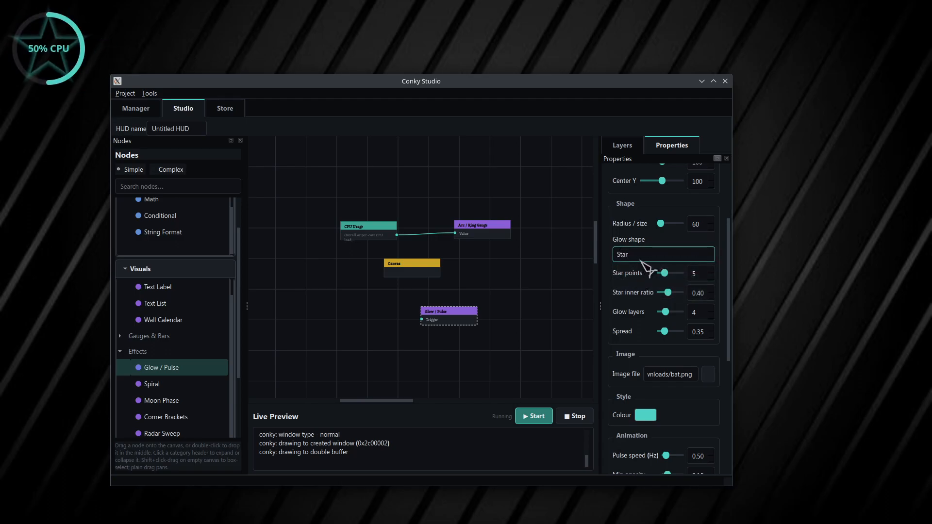
pyautogui.click(643, 257)
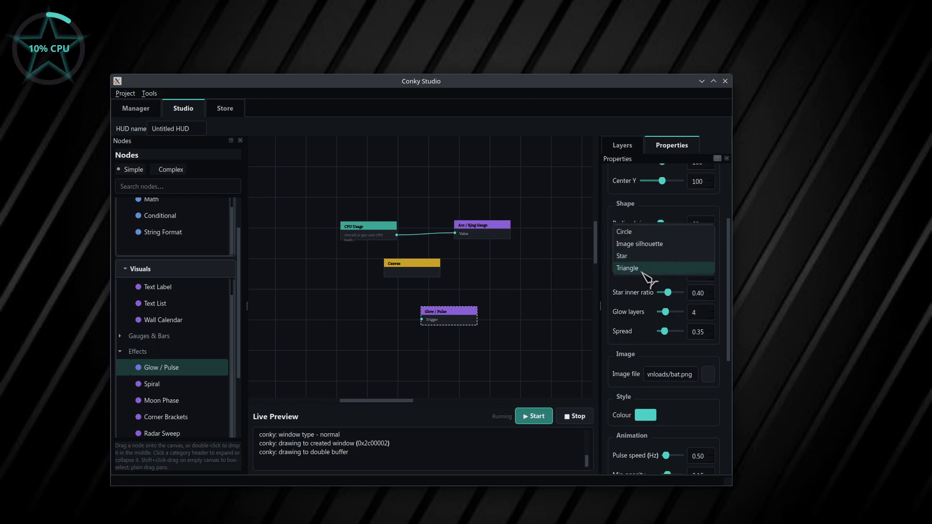
pyautogui.click(642, 269)
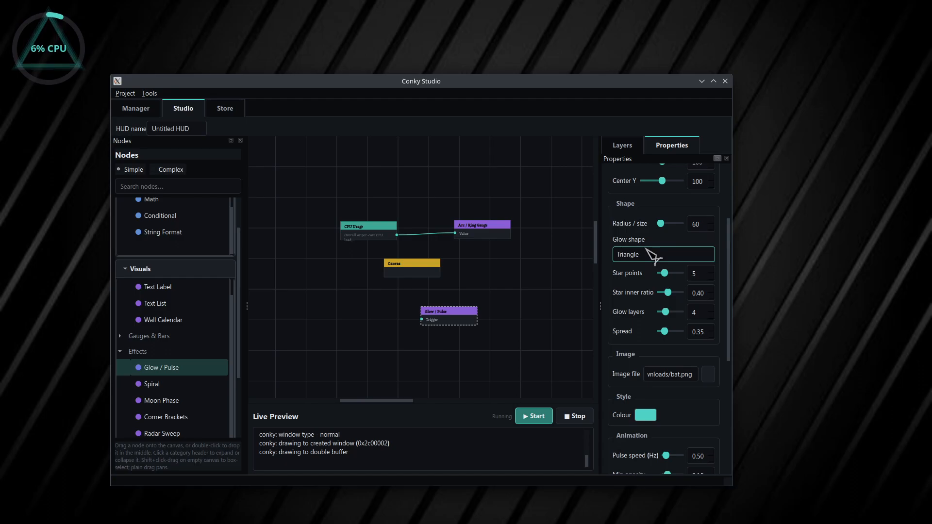
pyautogui.click(646, 249)
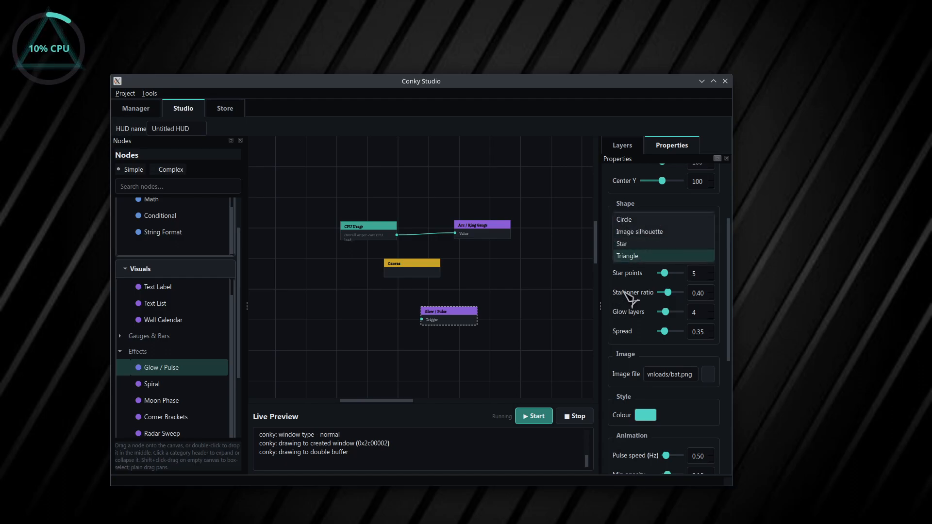
pyautogui.click(640, 256)
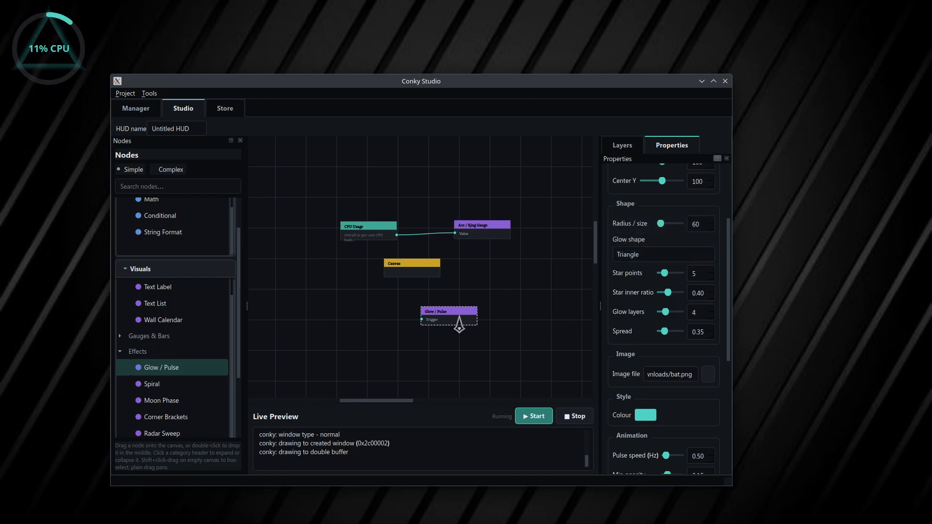
# - Replace the Glow / Pulse node with a Spiral effect node below the Canvas node and select it
pyautogui.press('Delete')
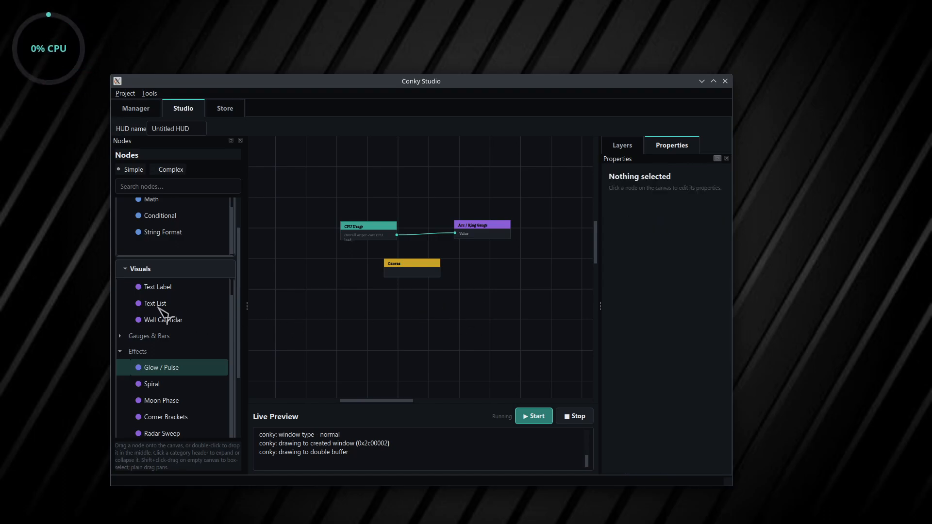
pyautogui.scroll(-2, 168, 320)
pyautogui.click(161, 332)
pyautogui.moveTo(161, 332); pyautogui.dragTo(363, 342)
pyautogui.click(363, 342)
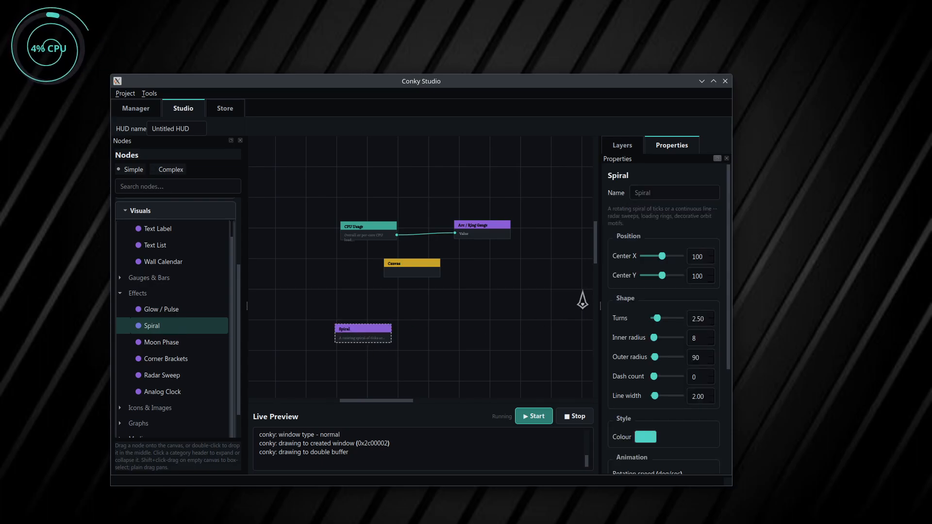
# - Set the Spiral's turns to 0.60, its inner radius to 89 and its rotation speed to -6 deg/sec
pyautogui.scroll(-1, 638, 318)
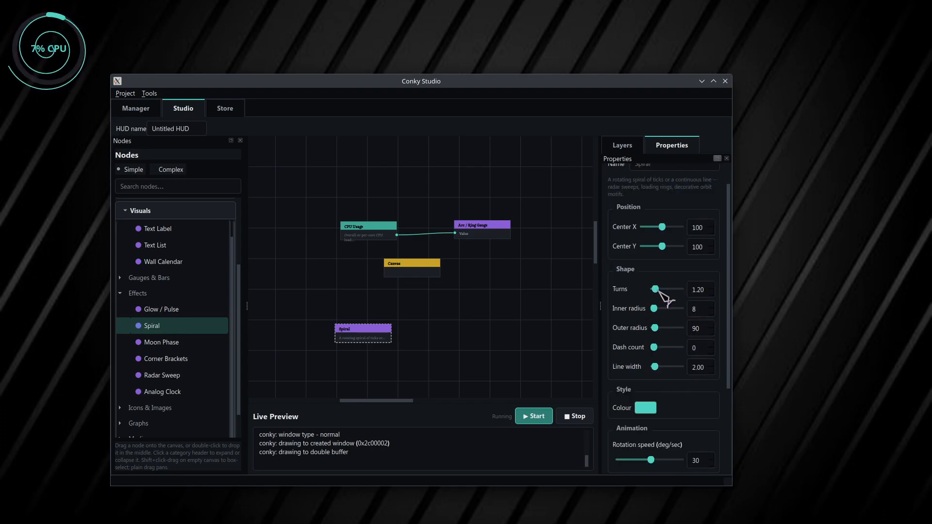
pyautogui.click(705, 290)
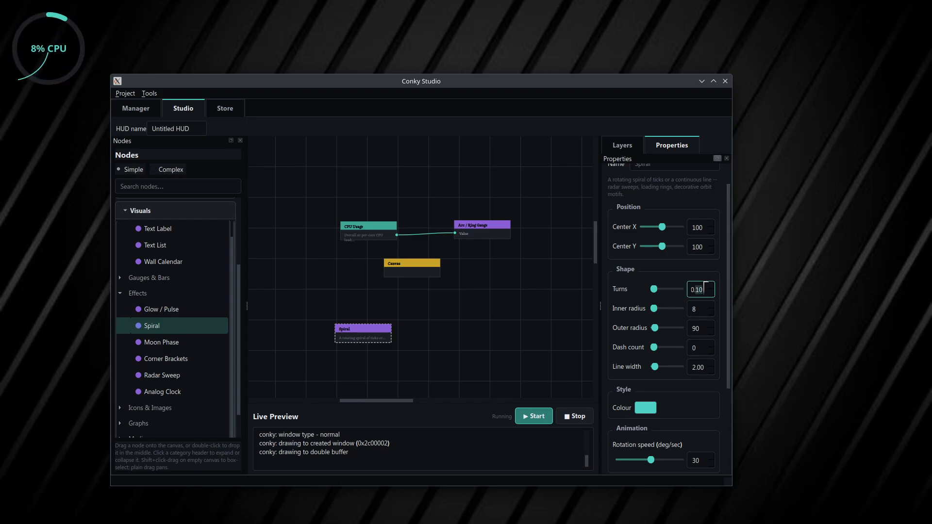
pyautogui.click(707, 313)
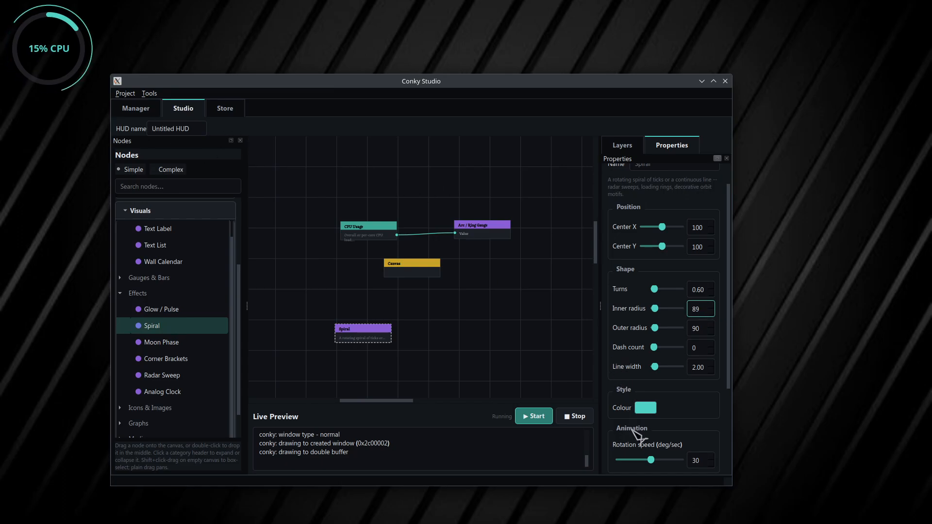
pyautogui.moveTo(653, 459); pyautogui.dragTo(651, 459)
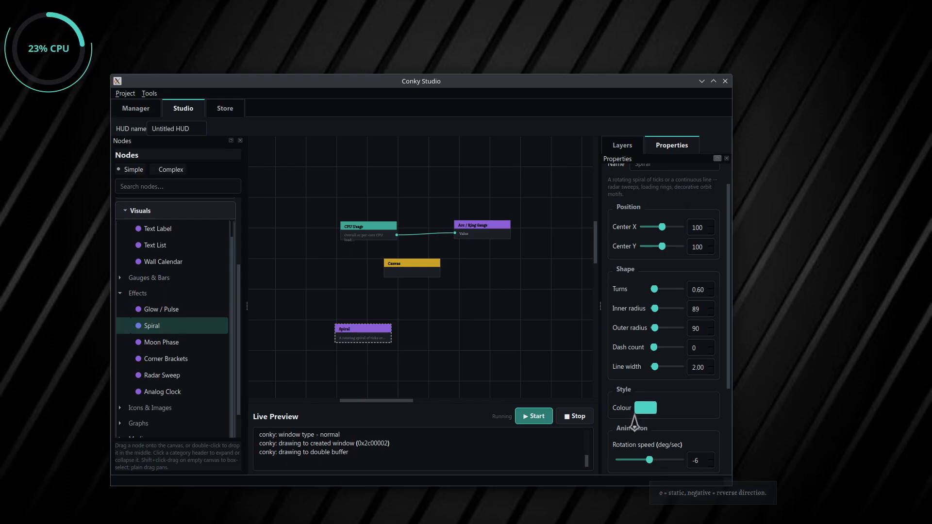
pyautogui.scroll(-2, 624, 374)
pyautogui.scroll(-2, 623, 351)
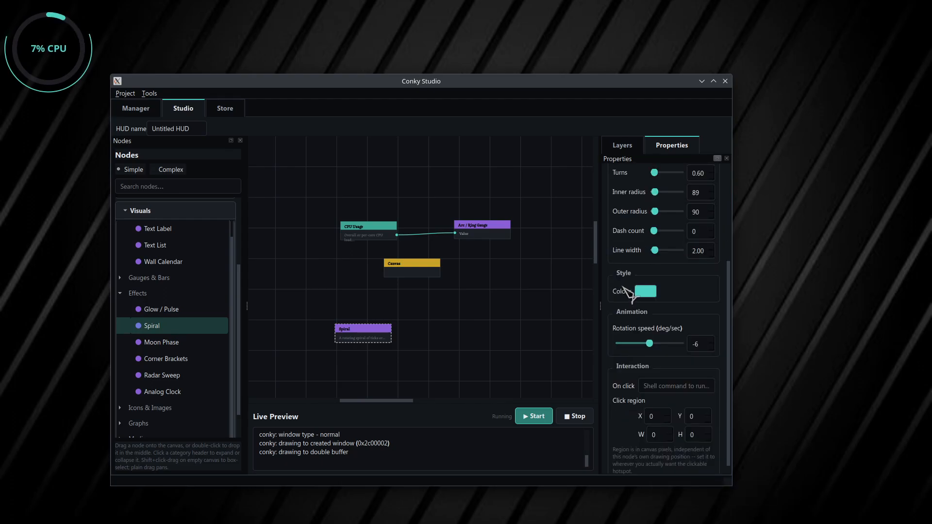
pyautogui.scroll(3, 624, 301)
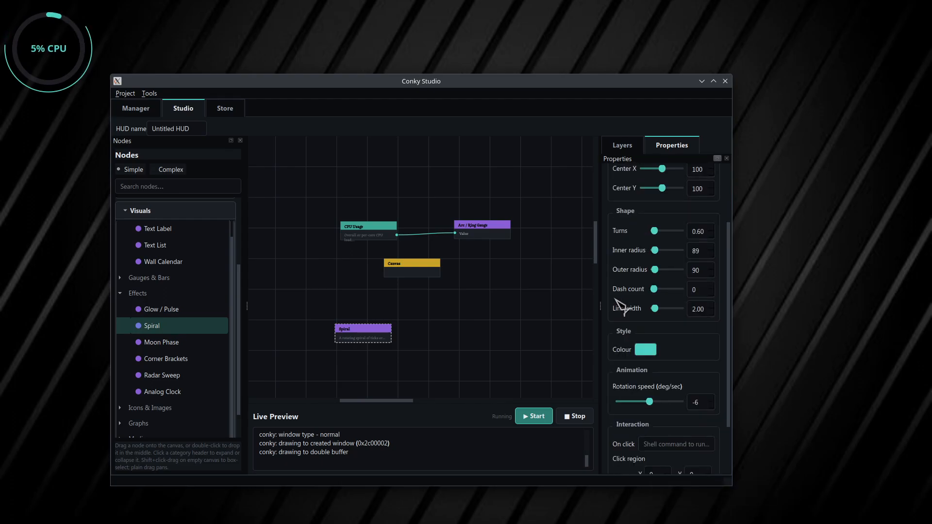
pyautogui.scroll(1, 614, 300)
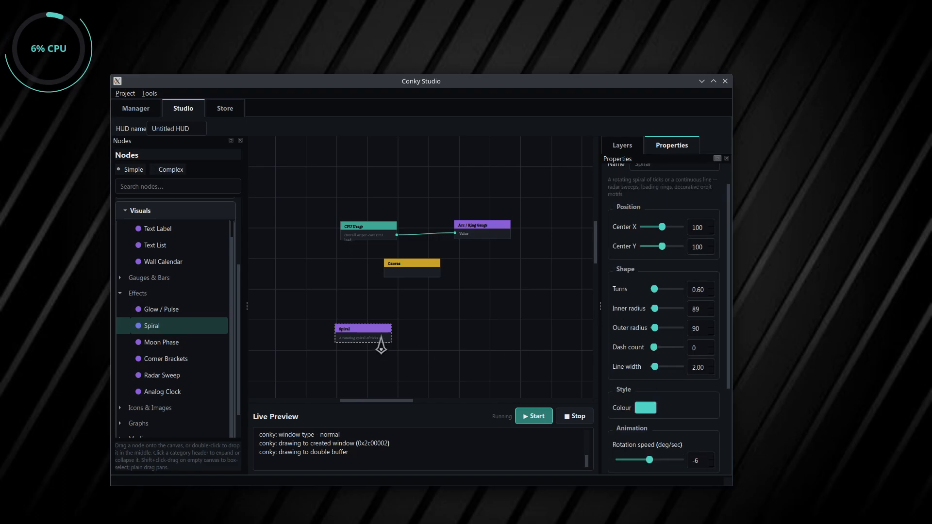
# - Replace the Spiral node with a Corner Brackets effect node below the Canvas node and select it
pyautogui.press('Delete')
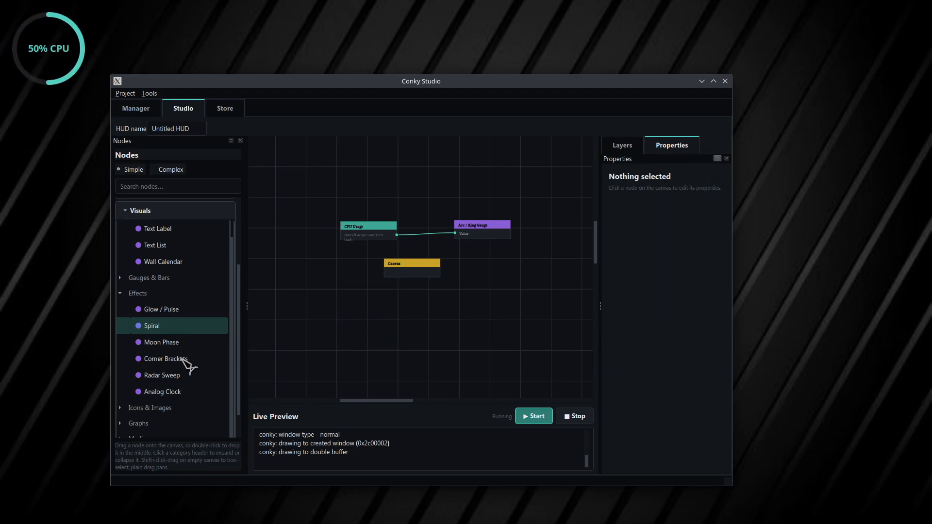
pyautogui.moveTo(185, 359); pyautogui.dragTo(371, 350)
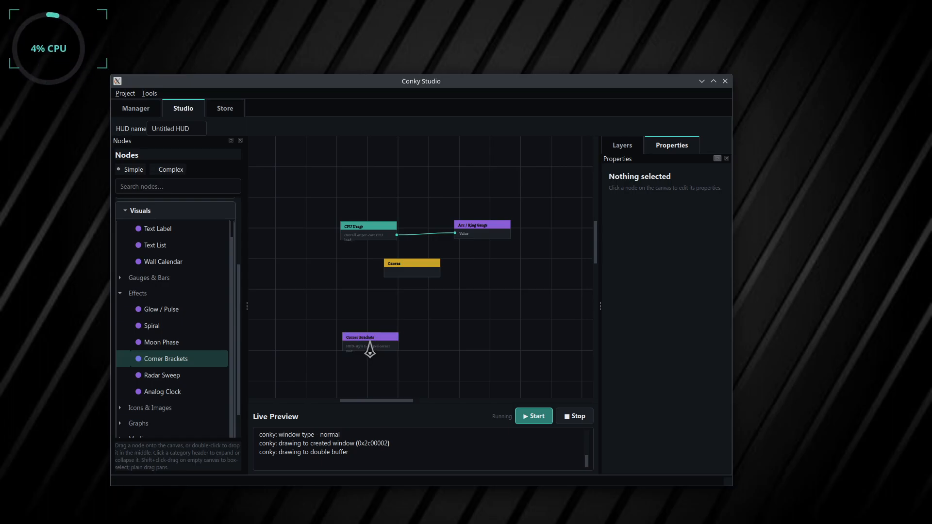
pyautogui.click(370, 348)
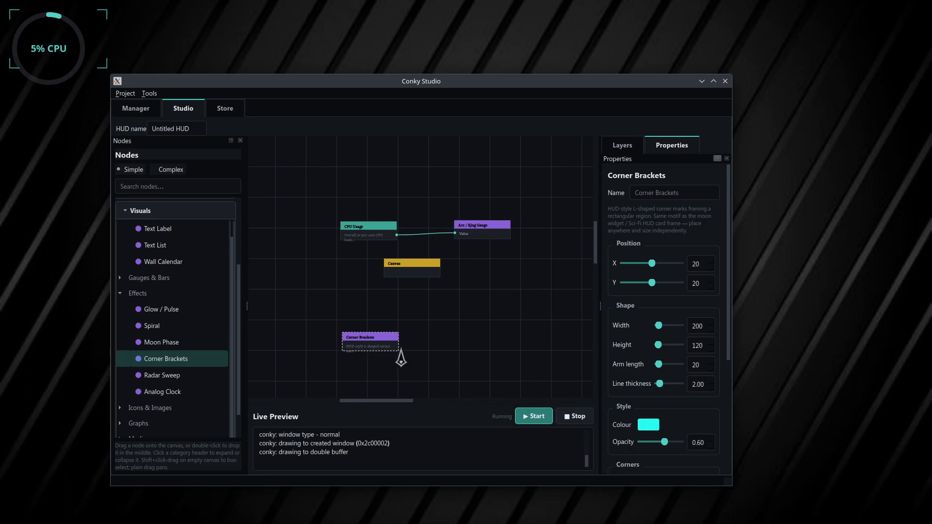
# - Replace the Corner Brackets node with a Moon Phase effect node below the Canvas node, and delete that one as well
pyautogui.press('Delete')
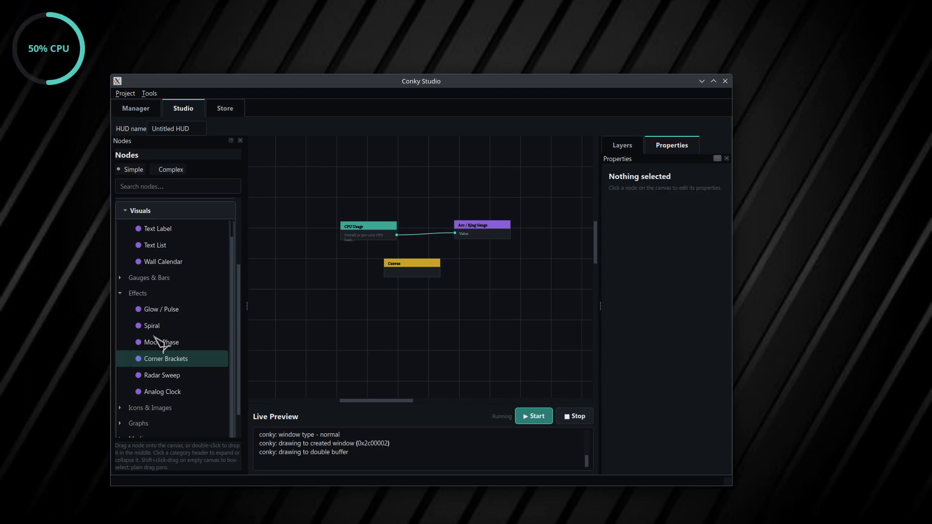
pyautogui.moveTo(163, 343); pyautogui.dragTo(359, 329)
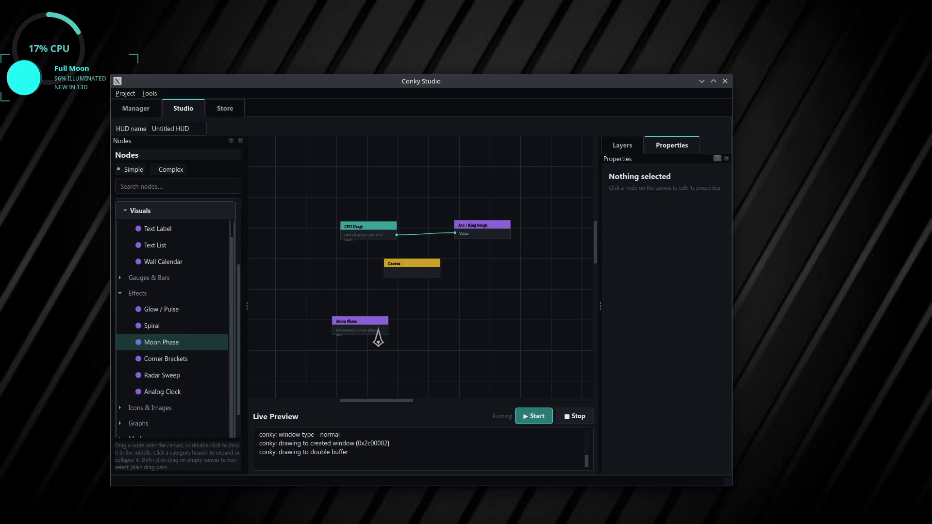
pyautogui.click(379, 330)
pyautogui.press('Delete')
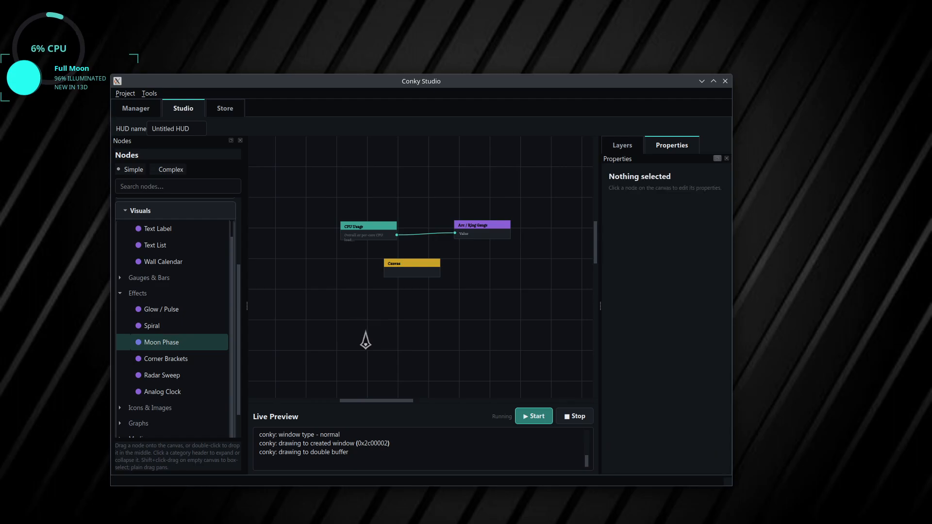
# - Try an Analog Clock effect node below the Canvas node and delete it
pyautogui.moveTo(165, 392); pyautogui.dragTo(407, 337)
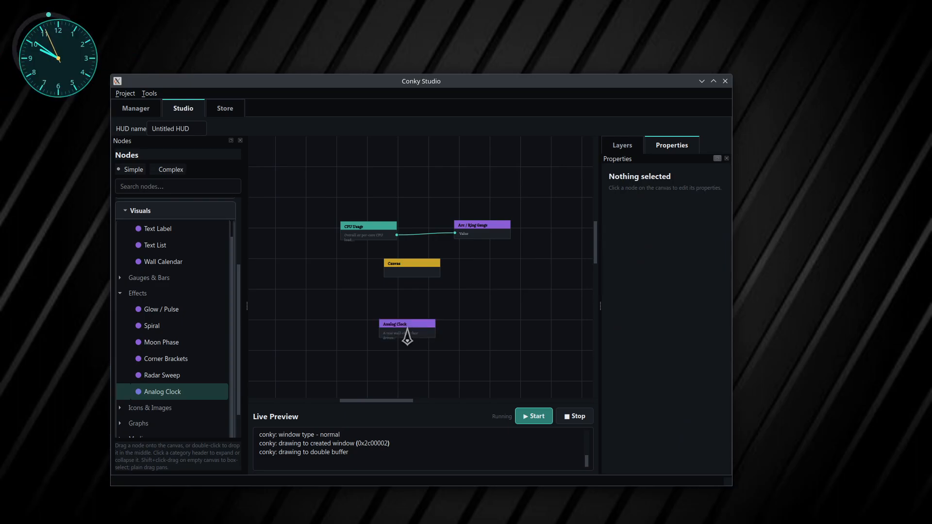
pyautogui.click(407, 337)
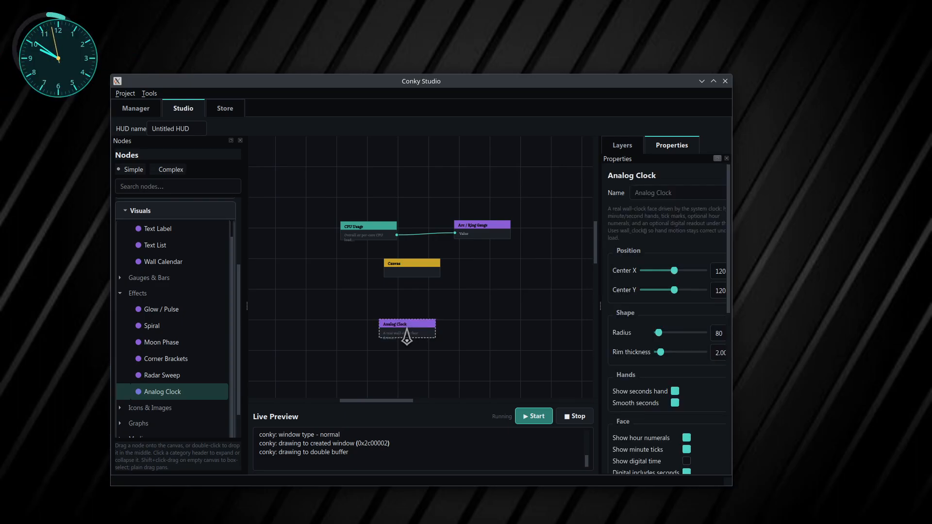
pyautogui.press('Delete')
# - Try a Radar Sweep effect node below the Canvas node and delete it
pyautogui.click(181, 378)
pyautogui.moveTo(181, 378); pyautogui.dragTo(408, 342)
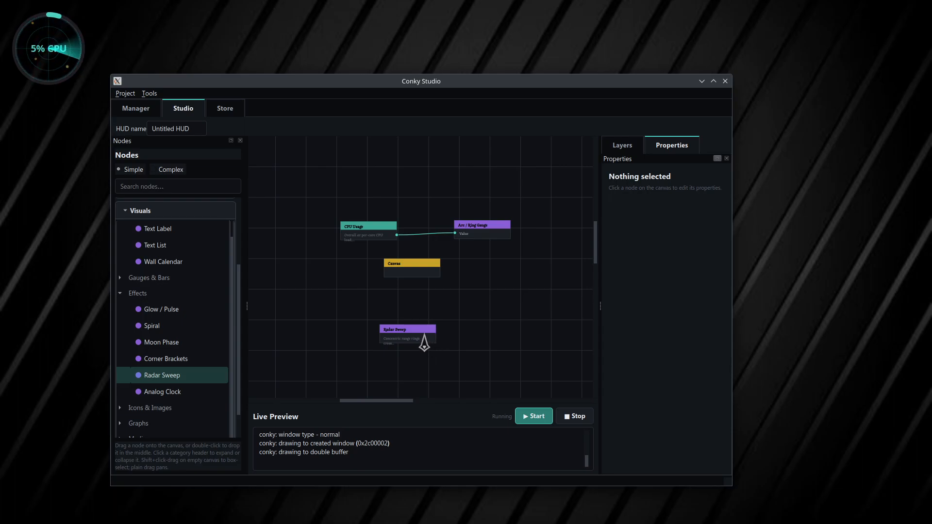
pyautogui.click(424, 335)
pyautogui.press('Delete')
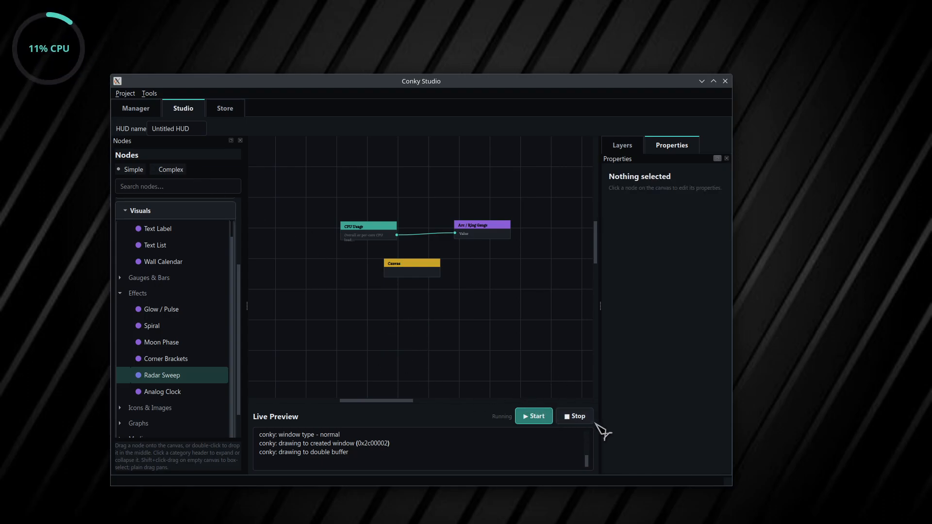
# - End the live preview and run the installed sci-fi theme with the window moved aside, stopping it after viewing
pyautogui.click(579, 416)
pyautogui.click(147, 115)
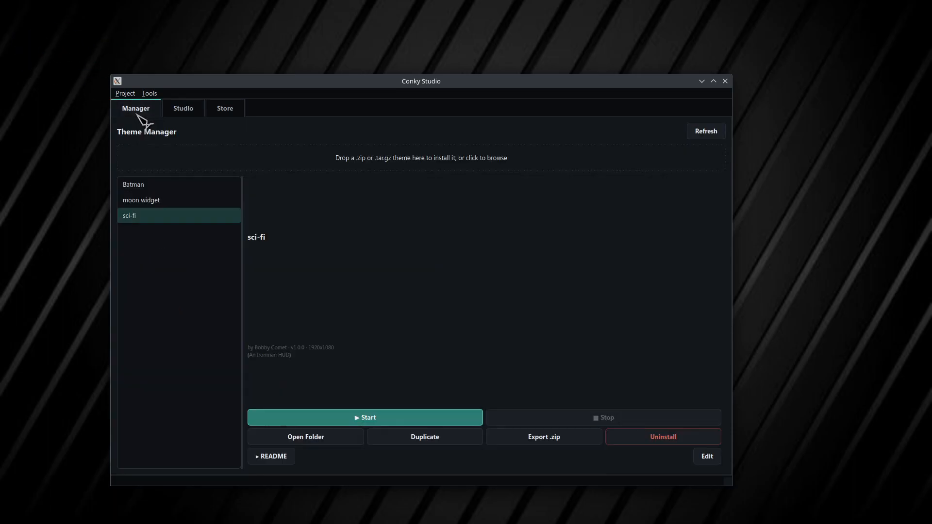
pyautogui.click(404, 417)
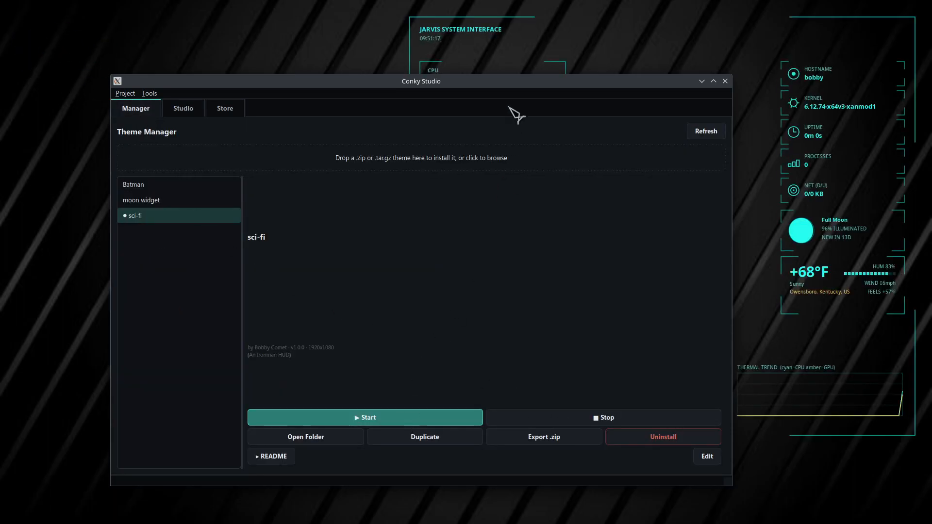
pyautogui.moveTo(552, 83); pyautogui.dragTo(703, 49)
pyautogui.click(764, 383)
# - Add a Reactor Gauge node below the Canvas node in the Untitled HUD and start the live preview
pyautogui.click(335, 78)
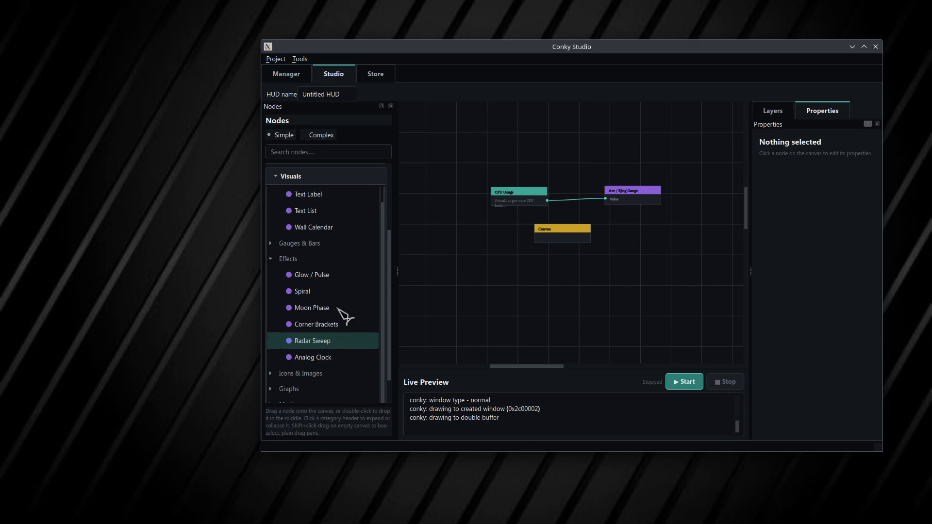
pyautogui.scroll(-1, 339, 306)
pyautogui.scroll(2, 340, 307)
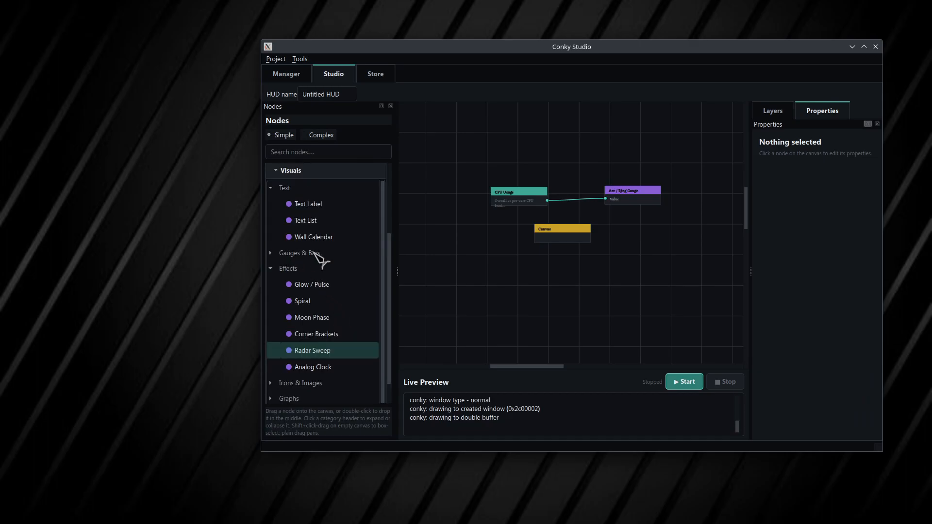
pyautogui.scroll(1, 292, 265)
pyautogui.scroll(-1, 289, 271)
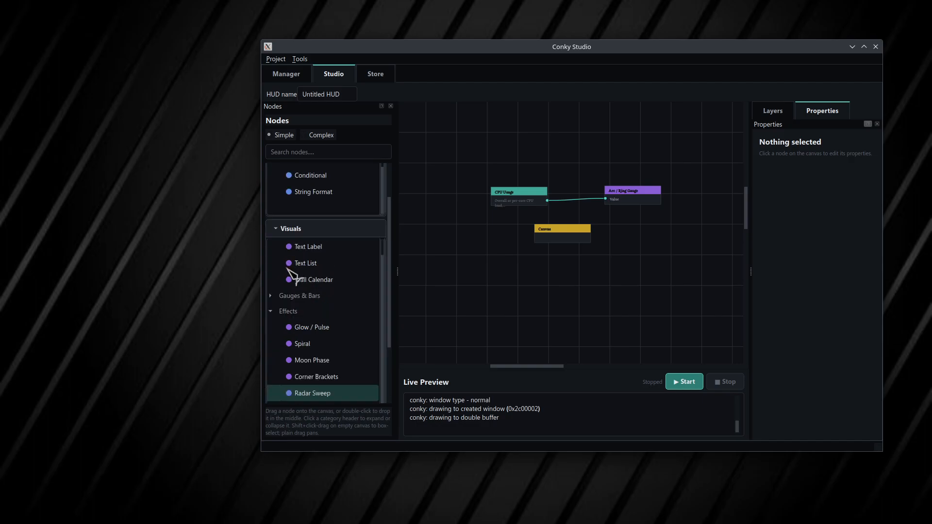
pyautogui.click(273, 297)
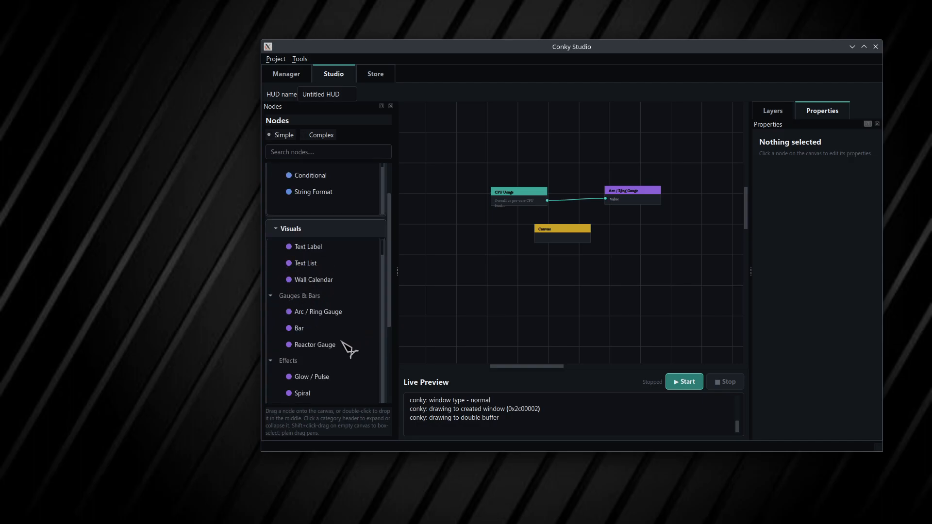
pyautogui.moveTo(312, 343); pyautogui.dragTo(564, 311)
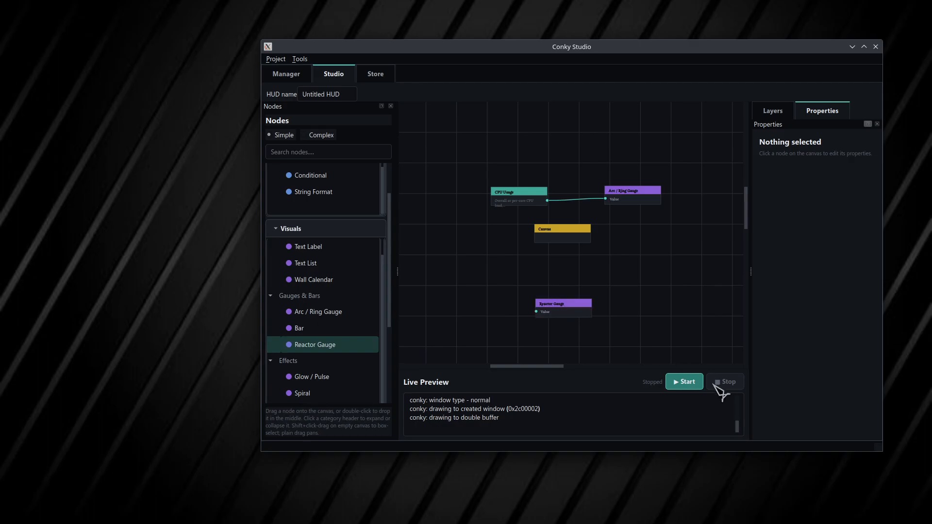
pyautogui.click(685, 382)
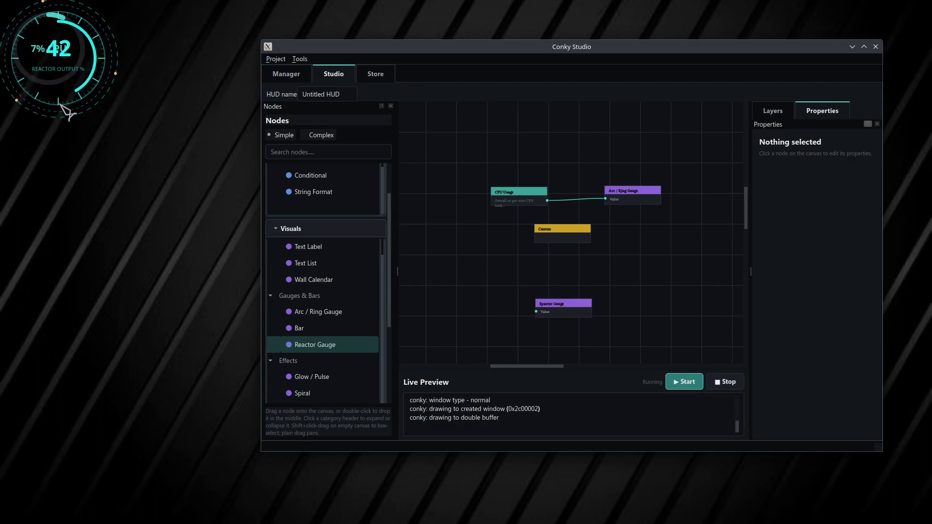
# - Try Andale Mono as the Reactor Gauge's label font
pyautogui.click(577, 310)
pyautogui.scroll(-2, 776, 326)
pyautogui.scroll(-5, 776, 326)
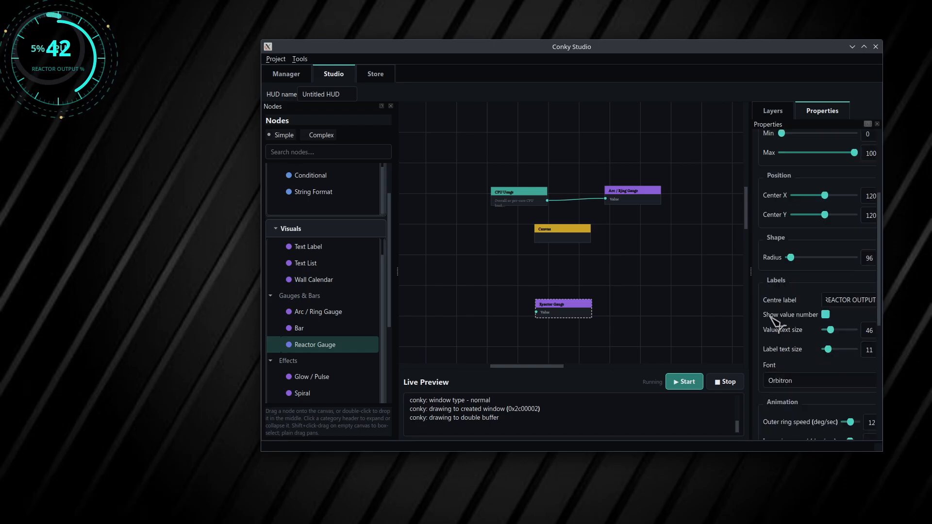
pyautogui.scroll(-1, 769, 316)
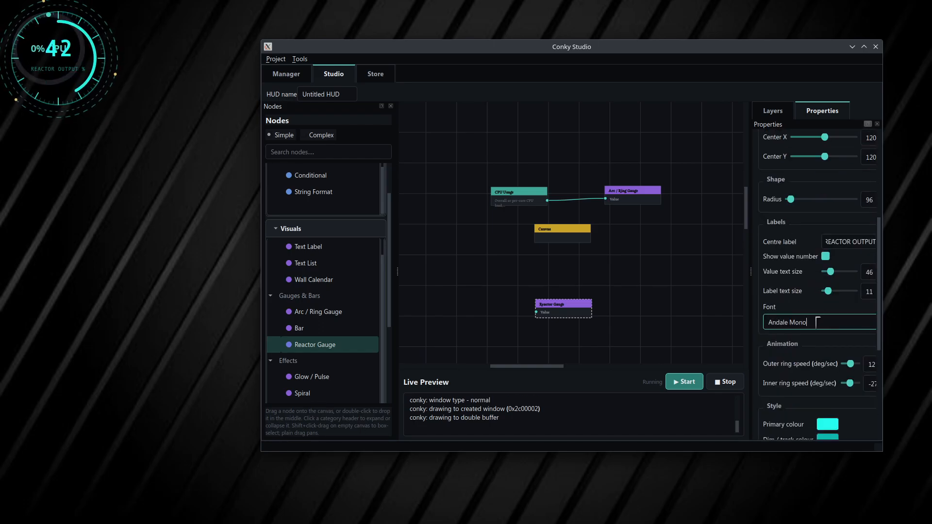
pyautogui.scroll(-2, 812, 379)
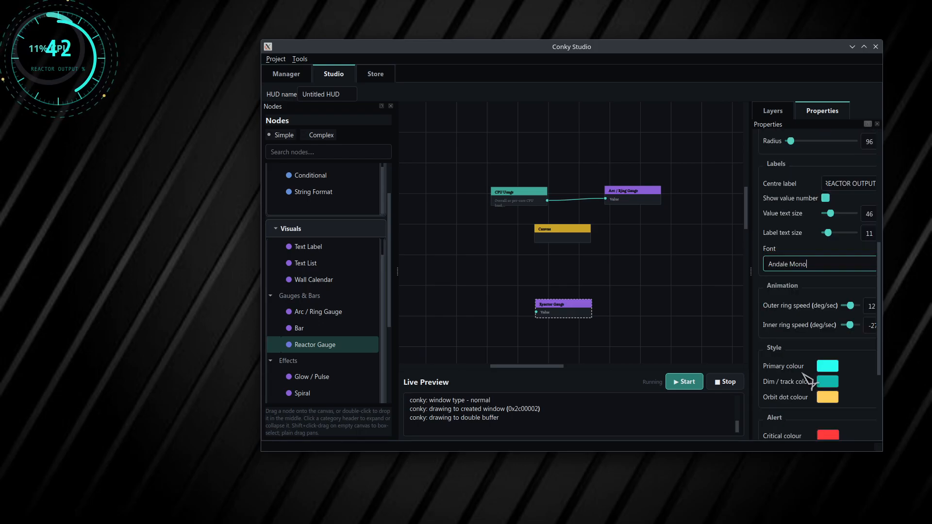
# - Set the Reactor Gauge's font to Sans and review its style, alert and interaction properties
pyautogui.tripleClick(817, 263)
pyautogui.write('sa')
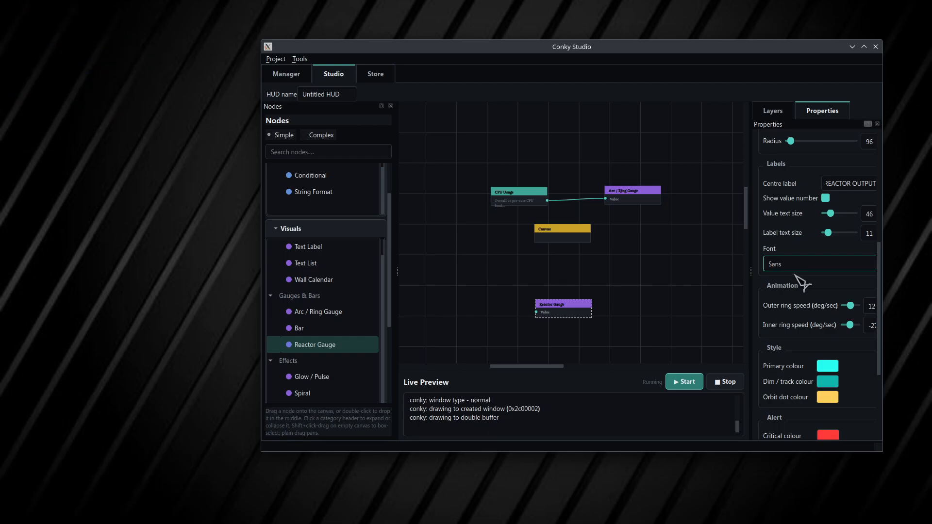
pyautogui.scroll(-3, 789, 306)
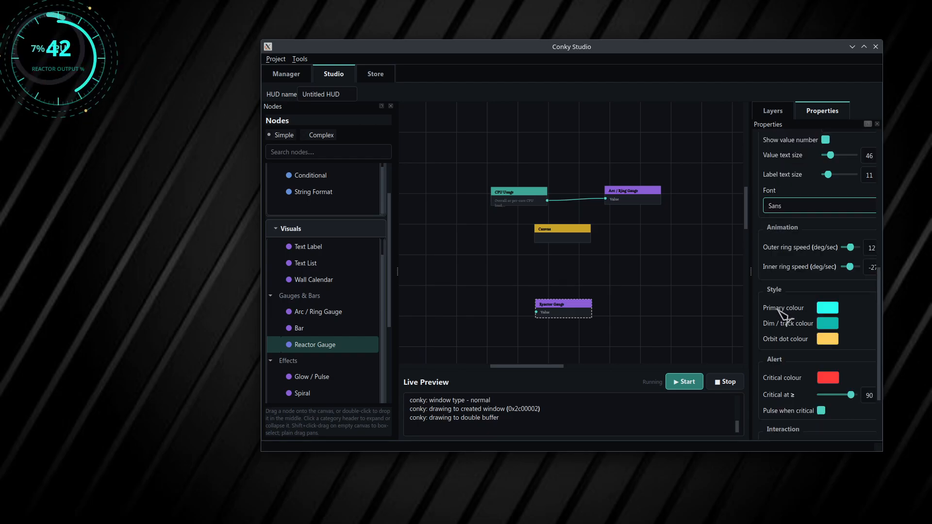
pyautogui.scroll(-1, 789, 320)
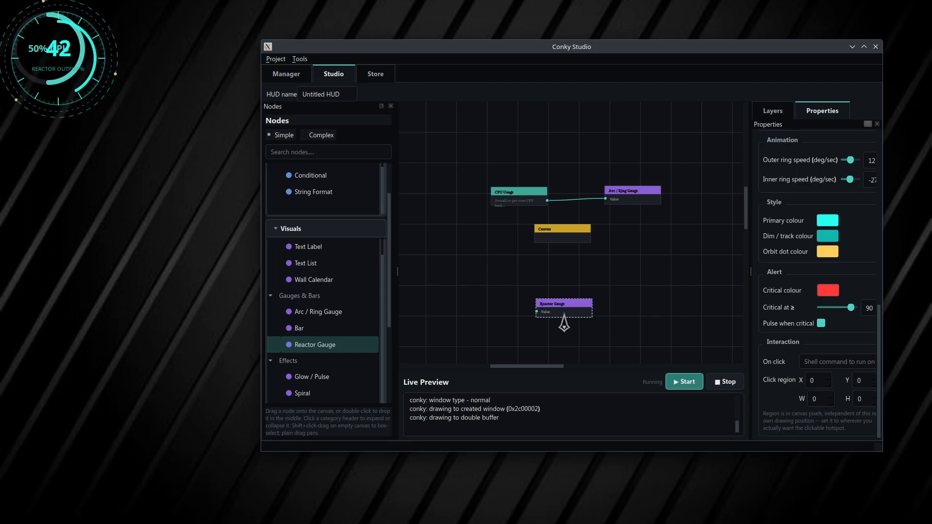
# - Replace the Reactor Gauge node with a Weather Icon node from Icons & Images, placed below the Canvas node
pyautogui.press('Delete')
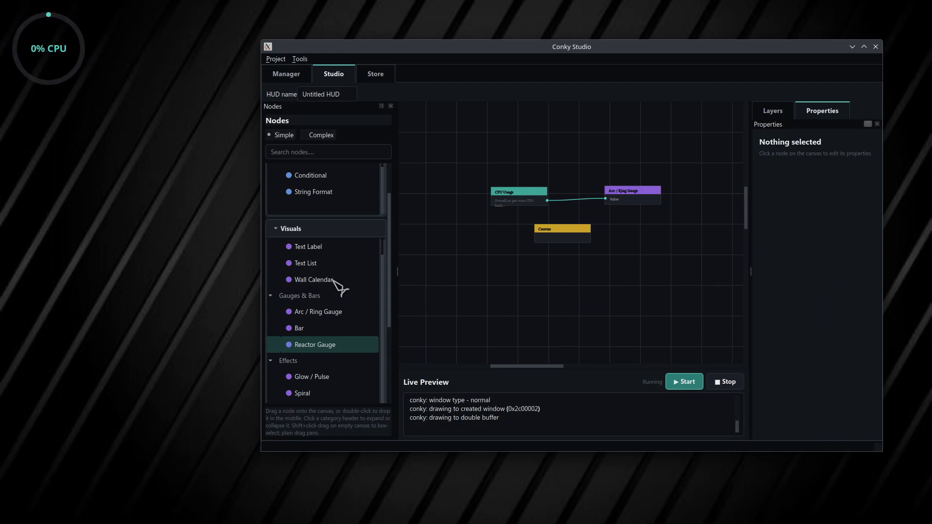
pyautogui.scroll(-1, 339, 289)
pyautogui.scroll(-3, 331, 279)
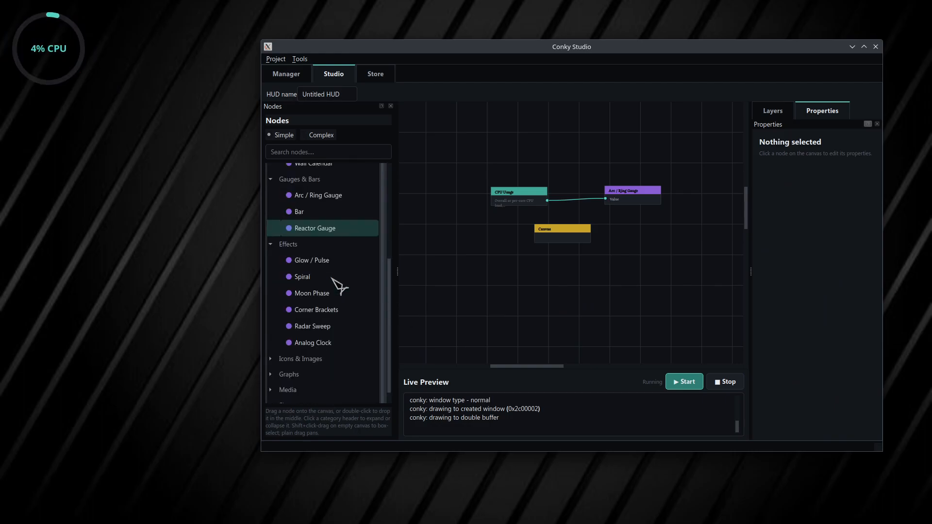
pyautogui.scroll(-1, 344, 347)
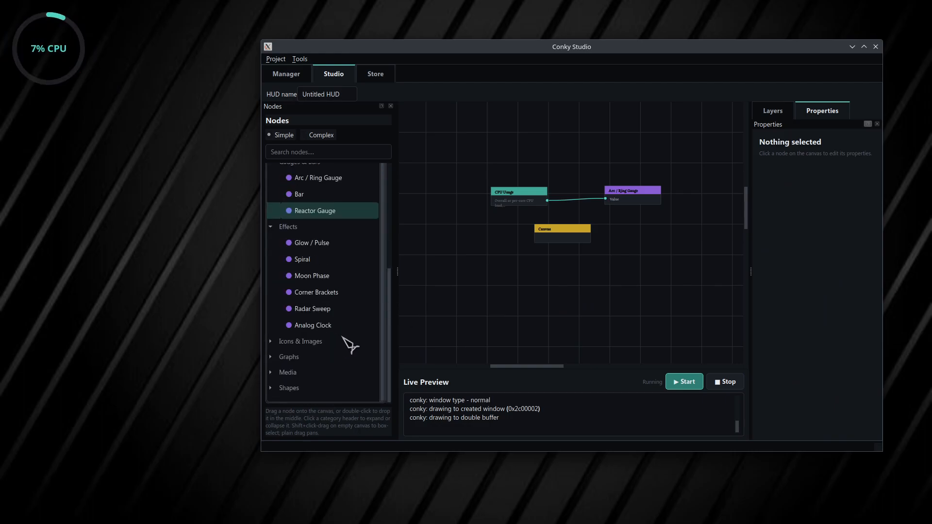
pyautogui.click(272, 342)
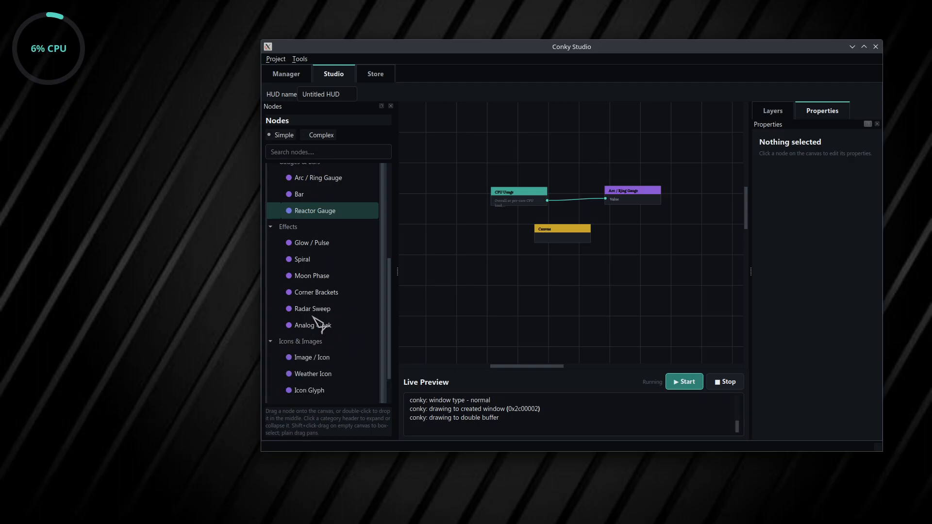
pyautogui.scroll(-2, 322, 324)
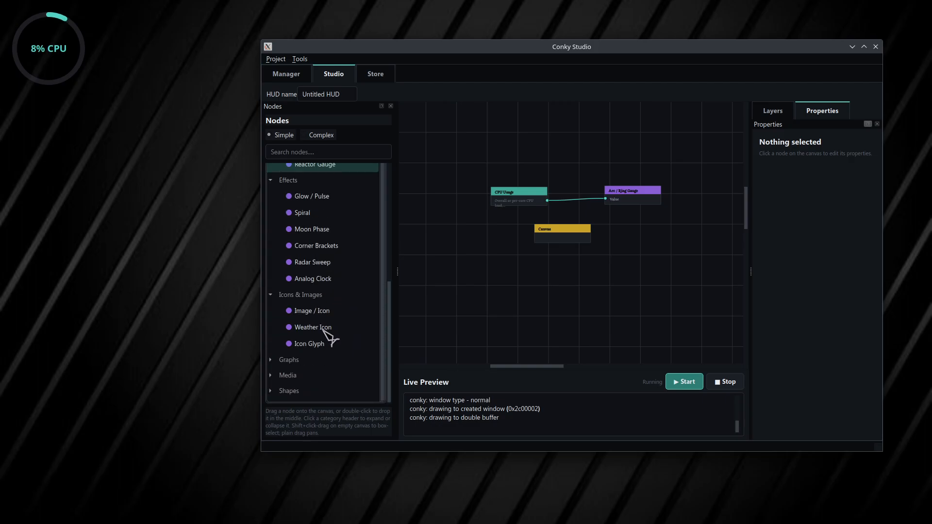
pyautogui.moveTo(324, 330); pyautogui.dragTo(546, 284)
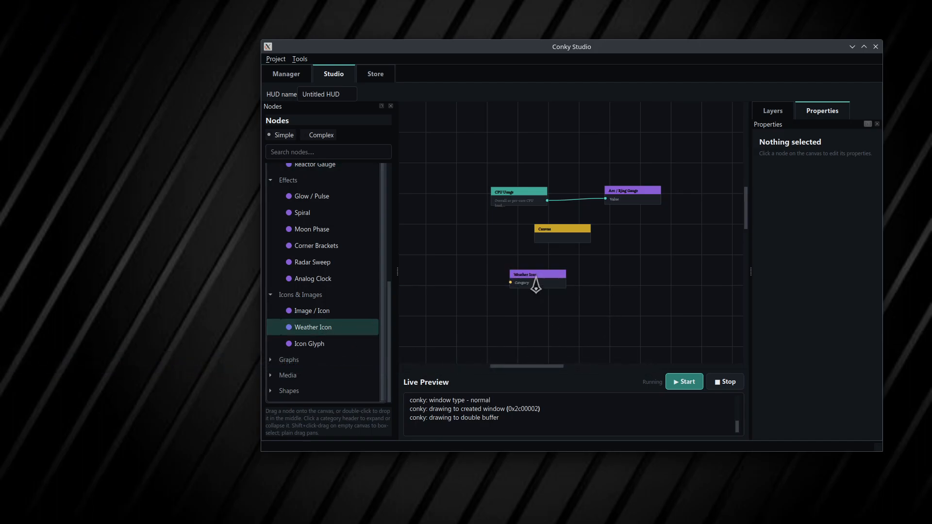
# - Look through the Weather Icon's category options without changing them, and set its ink colour to green #00aa00
pyautogui.click(530, 282)
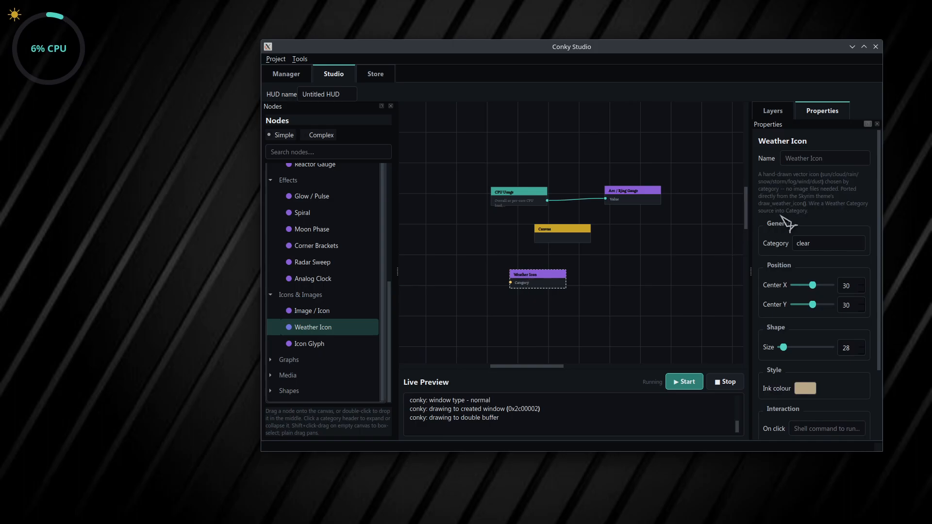
pyautogui.click(822, 245)
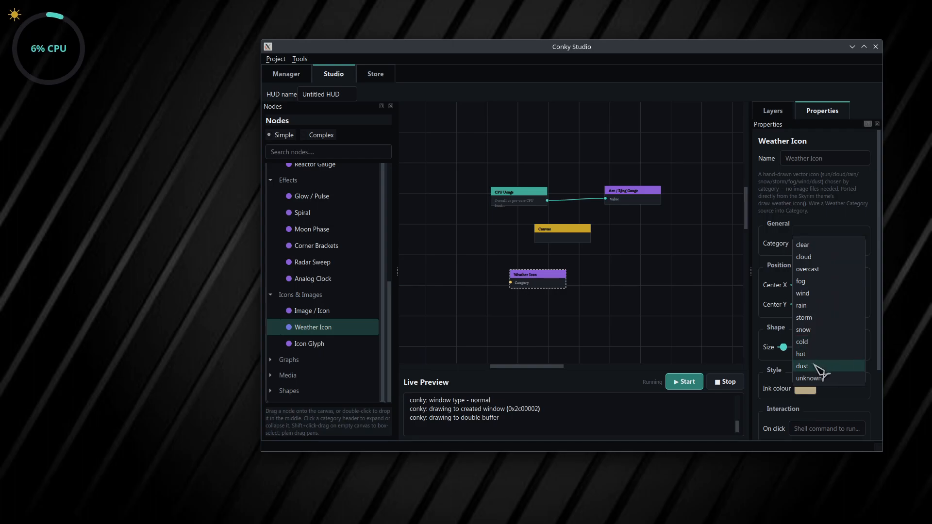
pyautogui.click(778, 309)
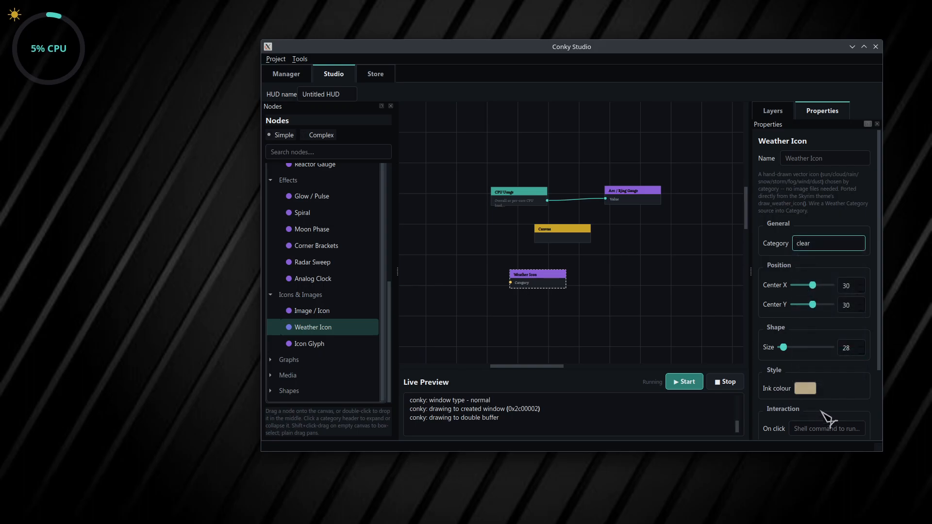
pyautogui.click(804, 388)
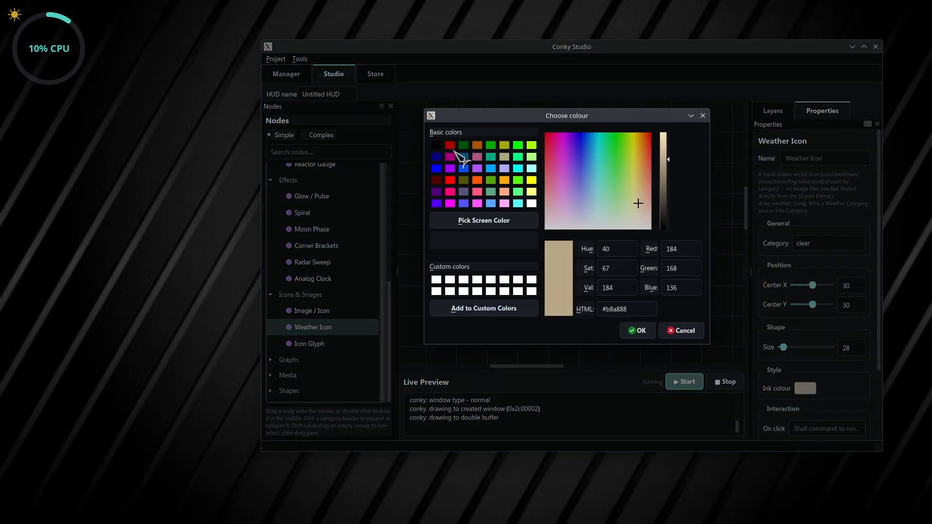
pyautogui.click(491, 146)
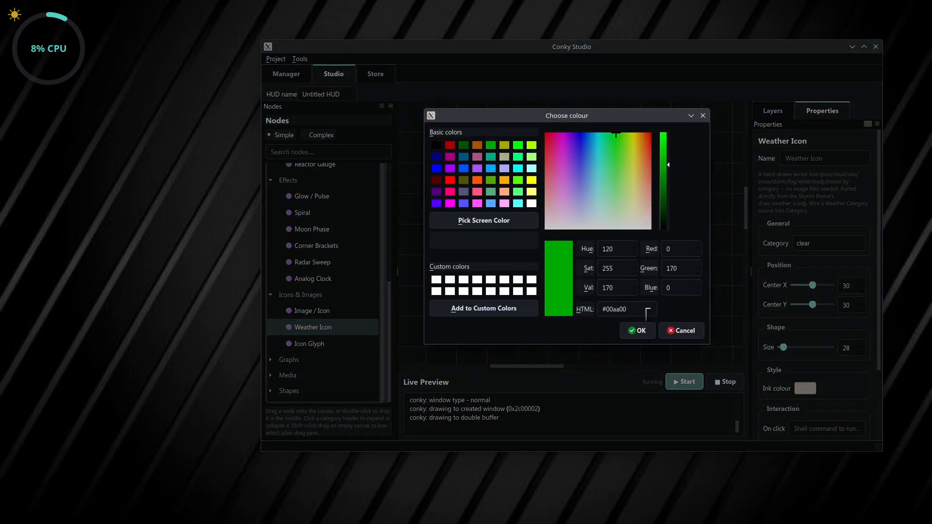
pyautogui.click(636, 332)
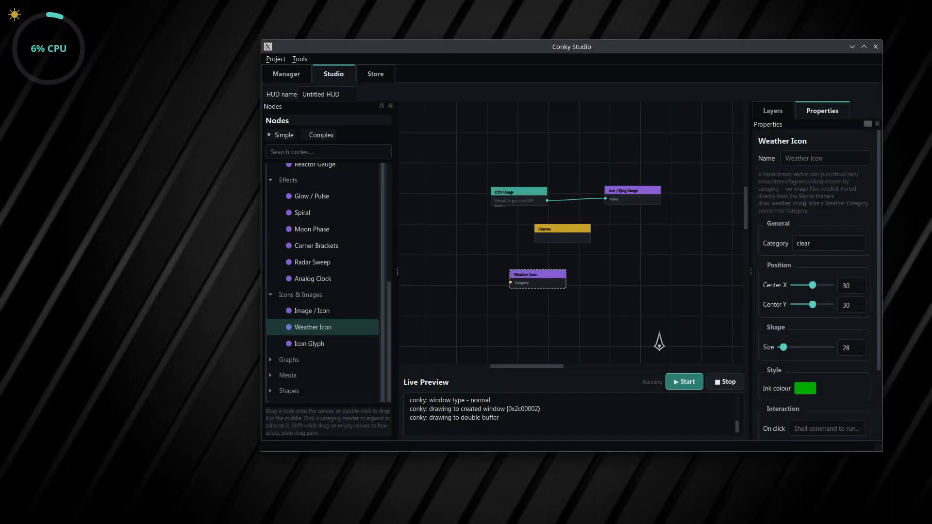
# - Switch the Weather Icon's category to storm and delete the node after previewing it
pyautogui.click(836, 249)
pyautogui.click(819, 212)
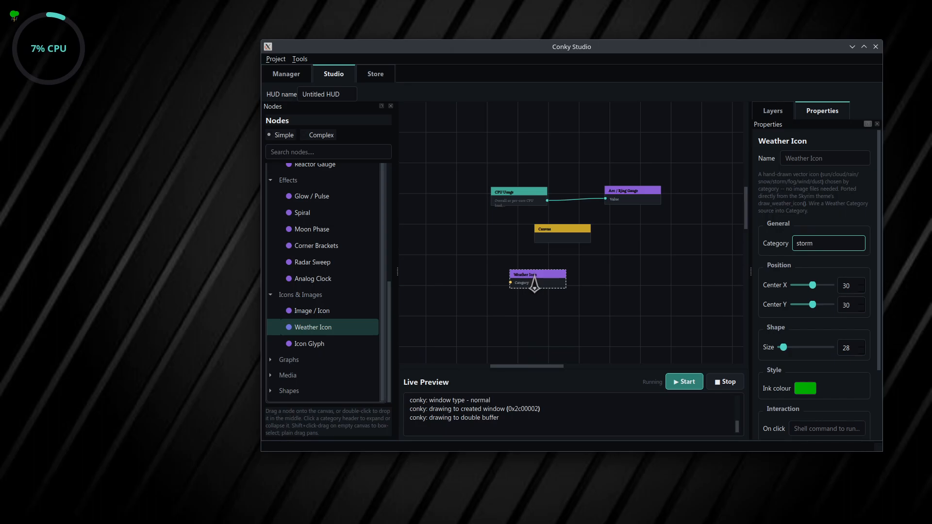
pyautogui.press('Delete')
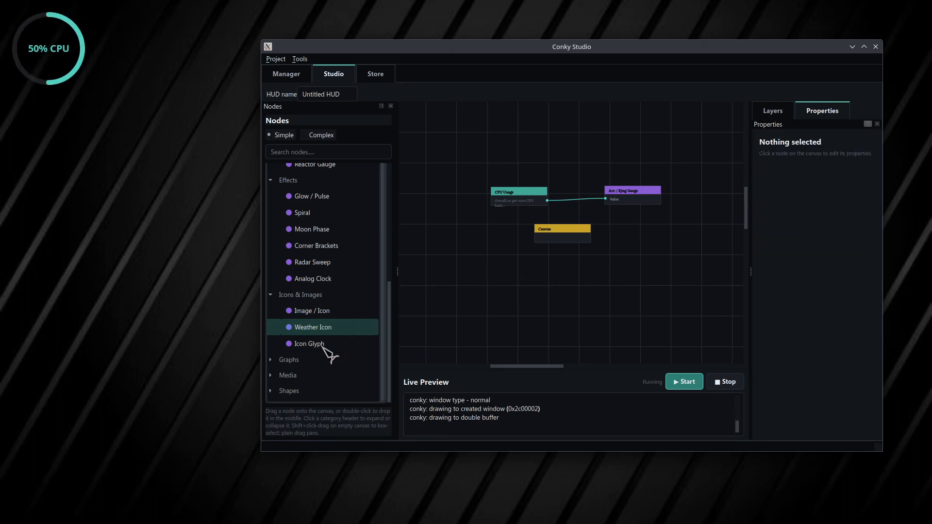
# - Expand the Graphs, Media and Shapes node groups and place a Star node below the Canvas node
pyautogui.click(271, 359)
pyautogui.scroll(-1, 322, 306)
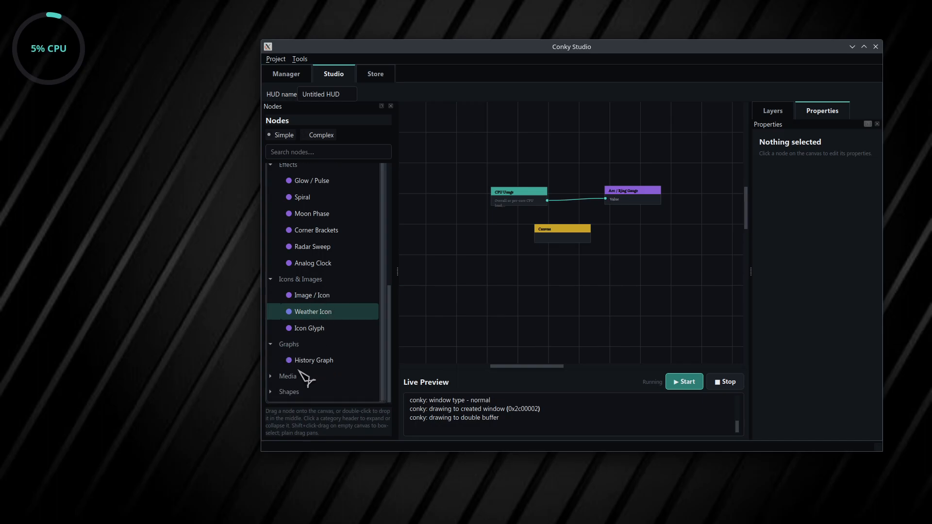
pyautogui.click(280, 378)
pyautogui.scroll(-1, 330, 320)
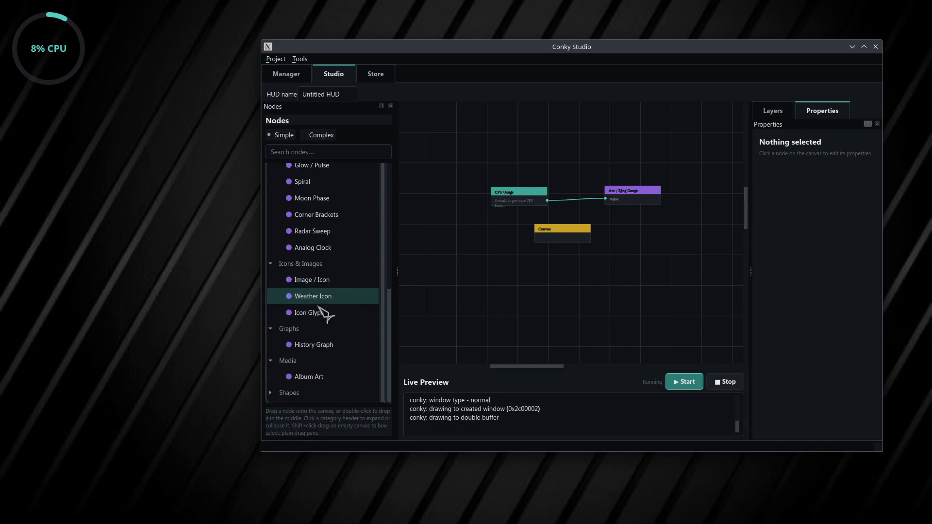
pyautogui.click(277, 393)
pyautogui.scroll(-4, 329, 337)
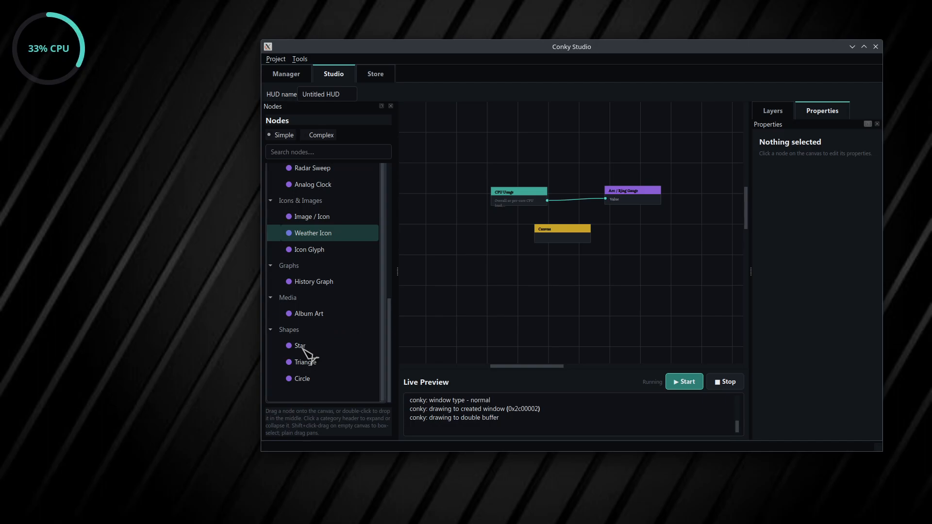
pyautogui.moveTo(302, 349)
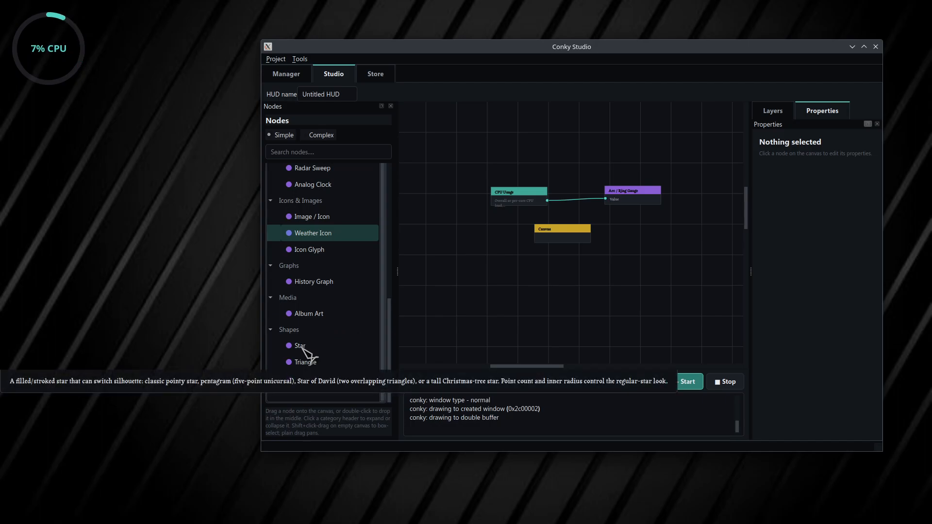
pyautogui.moveTo(301, 348); pyautogui.dragTo(601, 297)
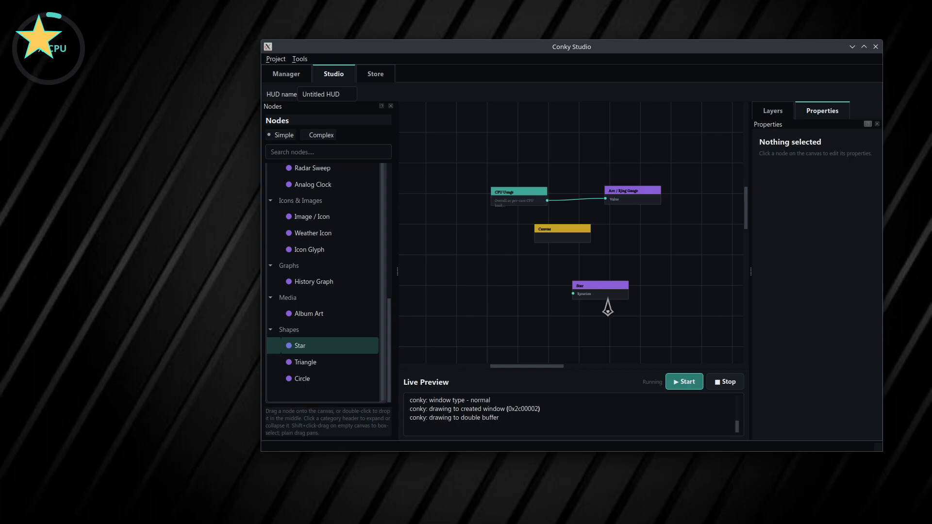
pyautogui.click(607, 297)
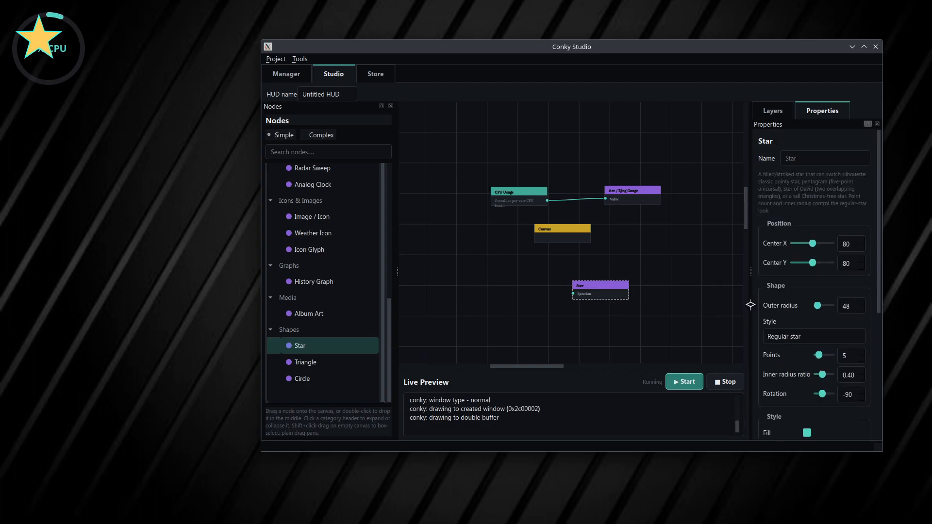
# - Preview the Star's Pentagram, Star of David and Christmas tree star styles, then delete the node
pyautogui.scroll(-2, 791, 287)
pyautogui.click(811, 280)
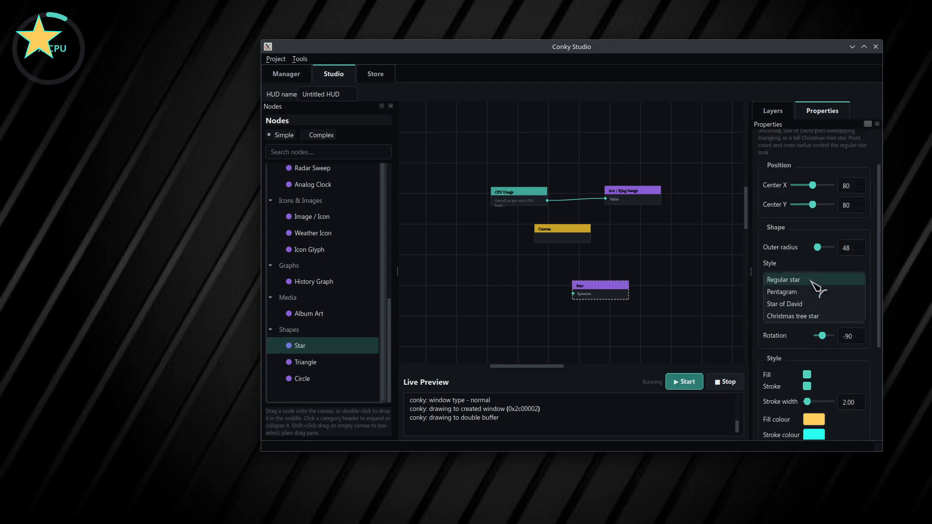
pyautogui.click(807, 292)
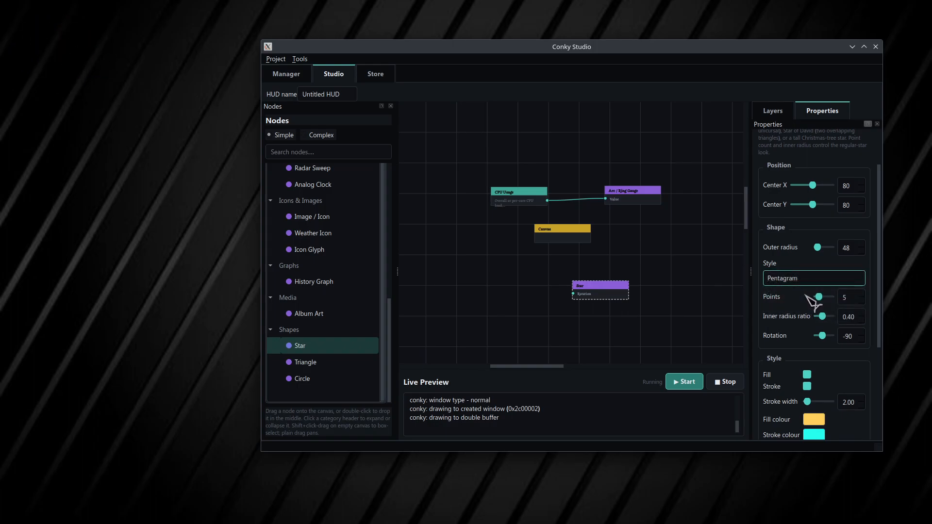
pyautogui.click(818, 279)
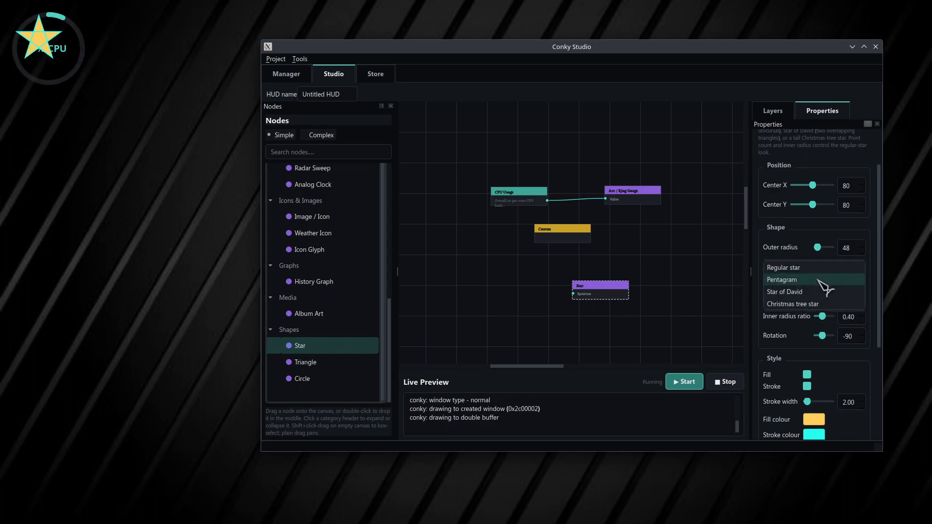
pyautogui.click(807, 292)
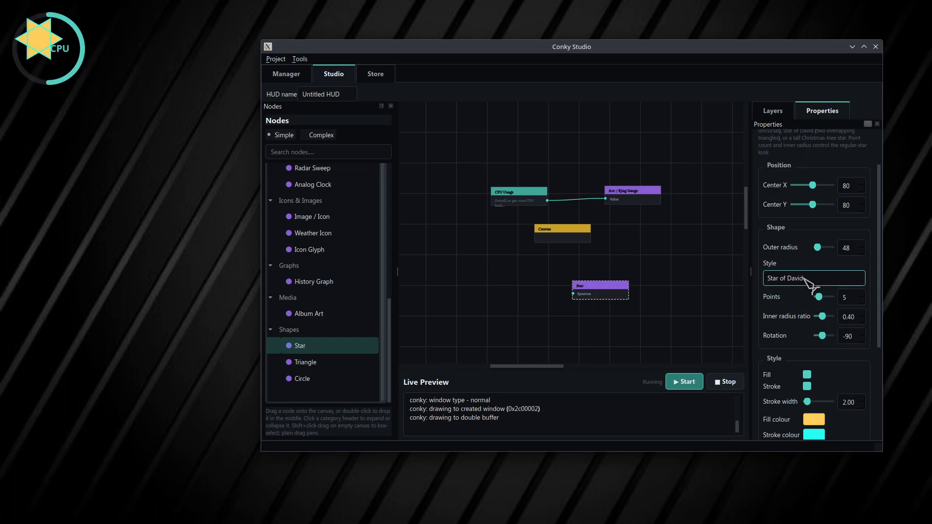
pyautogui.click(803, 278)
pyautogui.click(805, 294)
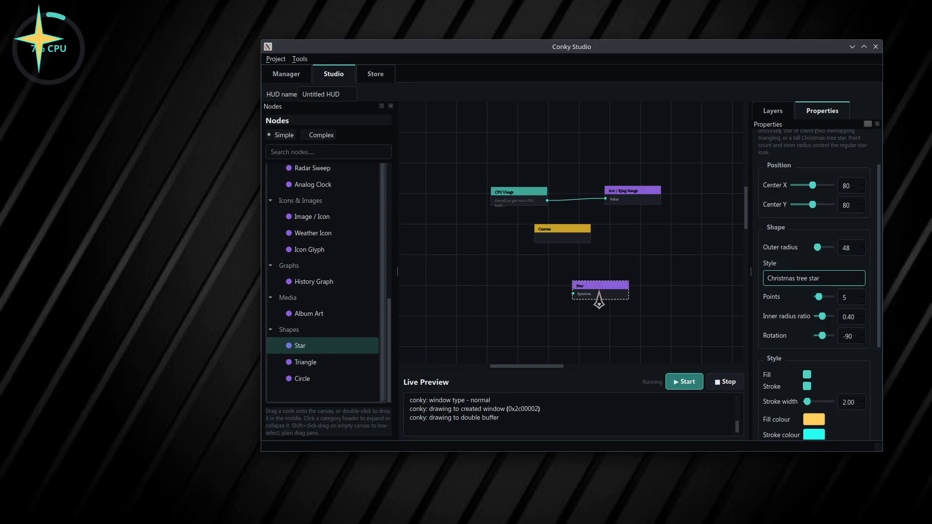
pyautogui.press('Delete')
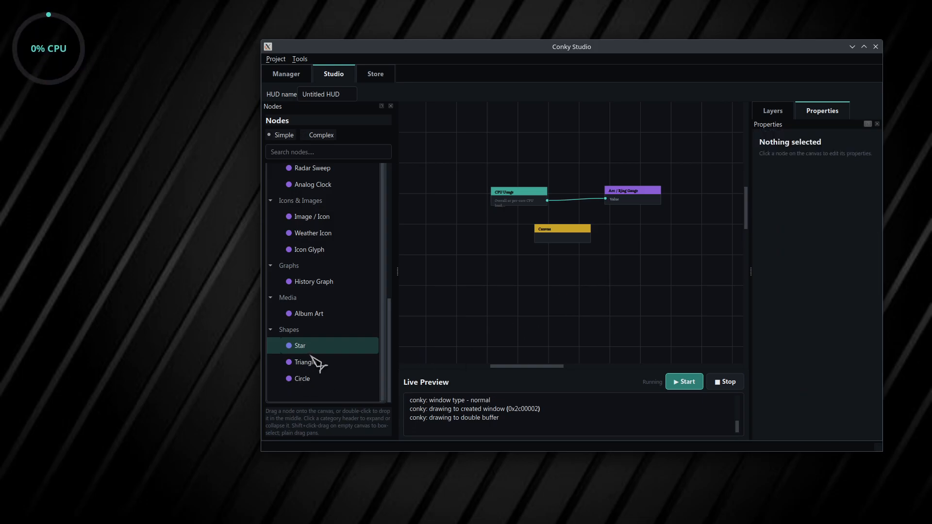
# - Place a Triangle node below the Canvas node to preview it, then delete it
pyautogui.moveTo(309, 364); pyautogui.dragTo(464, 324)
pyautogui.moveTo(335, 364); pyautogui.dragTo(545, 292)
pyautogui.click(551, 301)
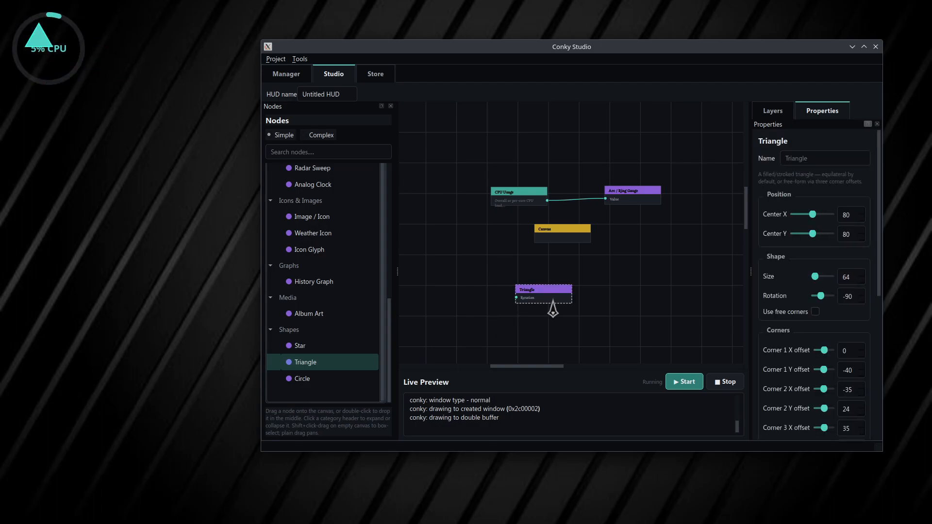
pyautogui.press('Delete')
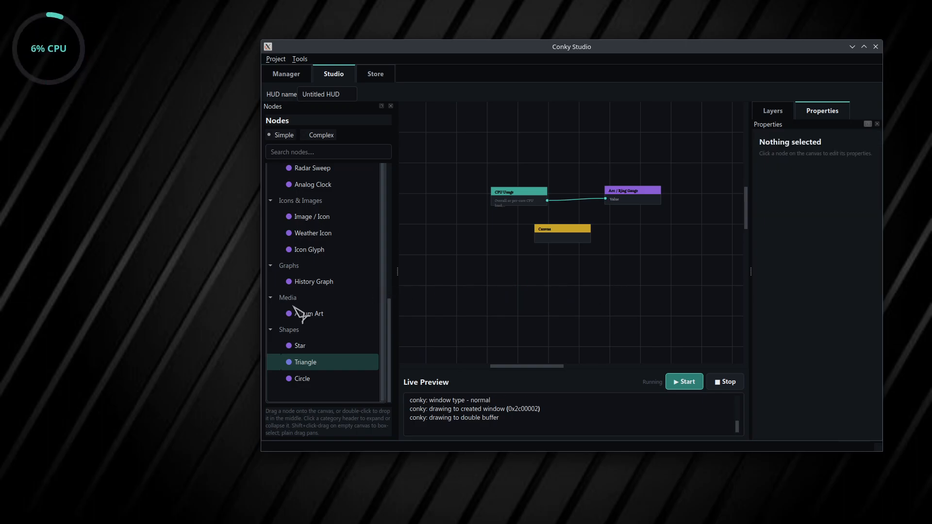
# - Add a Bar node from Gauges & Bars below the Canvas node and open its properties
pyautogui.scroll(5, 306, 311)
pyautogui.scroll(3, 294, 305)
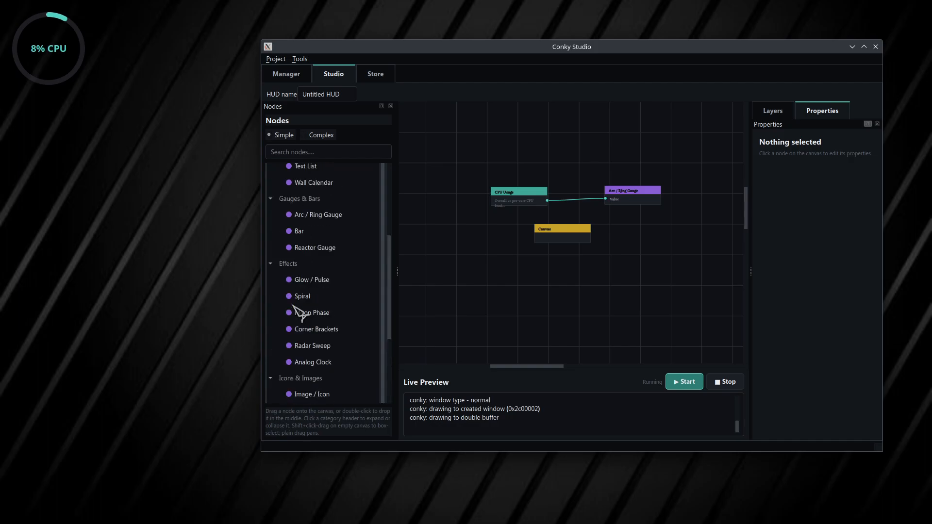
pyautogui.scroll(3, 294, 311)
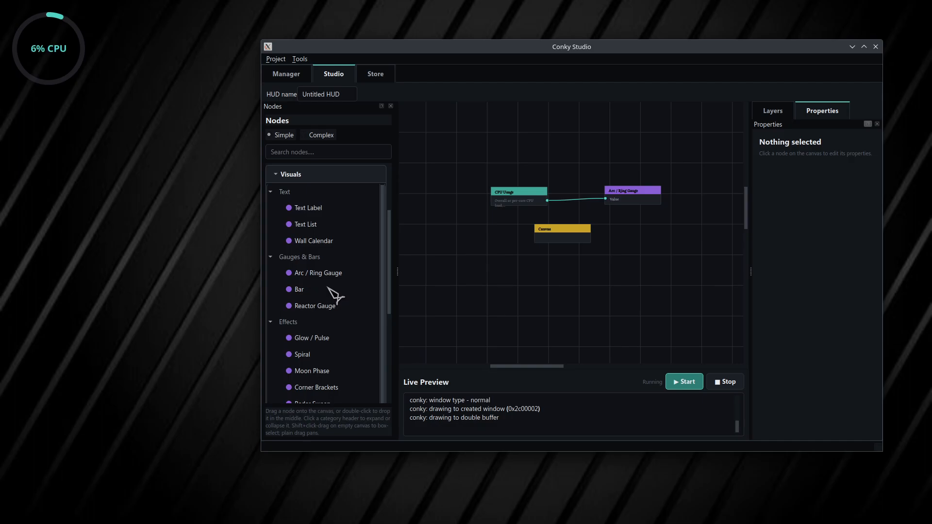
pyautogui.moveTo(311, 293); pyautogui.dragTo(566, 295)
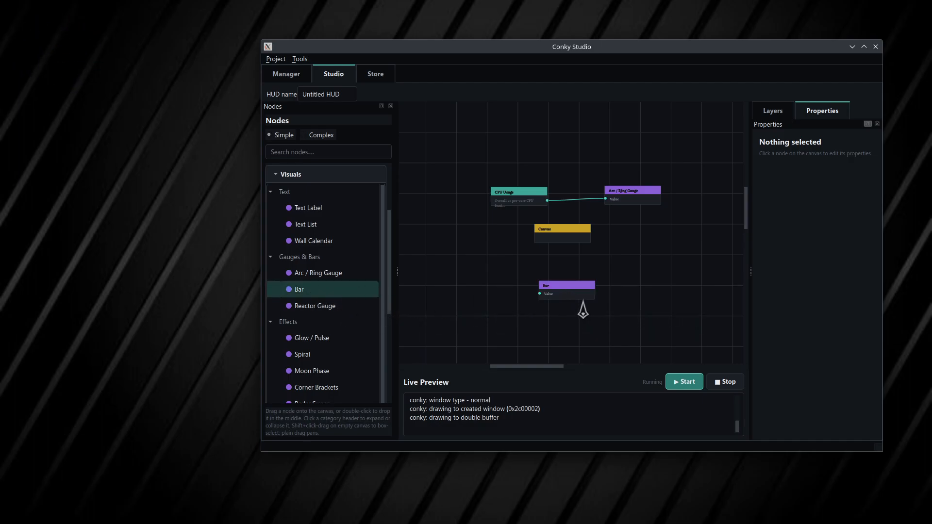
pyautogui.click(574, 297)
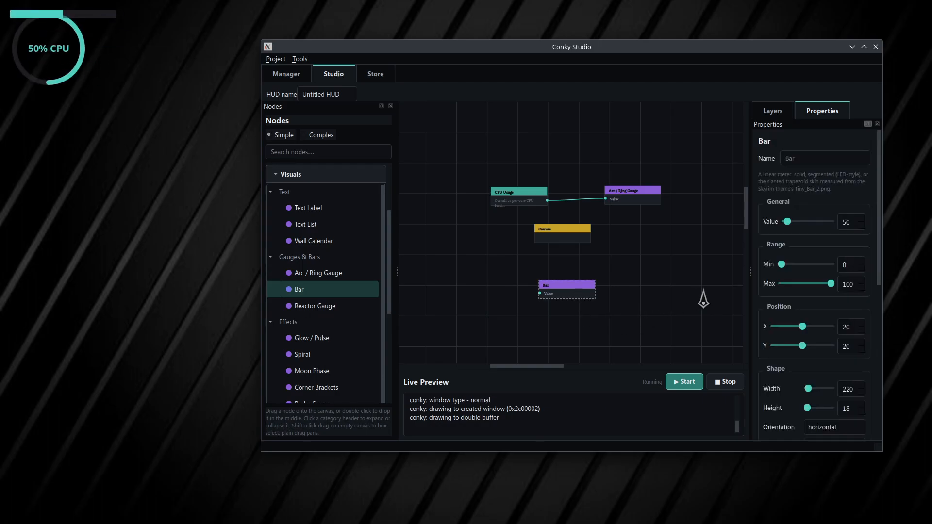
# - Raise the Bar's value to its maximum so the bar is completely filled
pyautogui.click(791, 221)
pyautogui.moveTo(879, 223); pyautogui.dragTo(881, 221)
pyautogui.moveTo(791, 222); pyautogui.dragTo(855, 229)
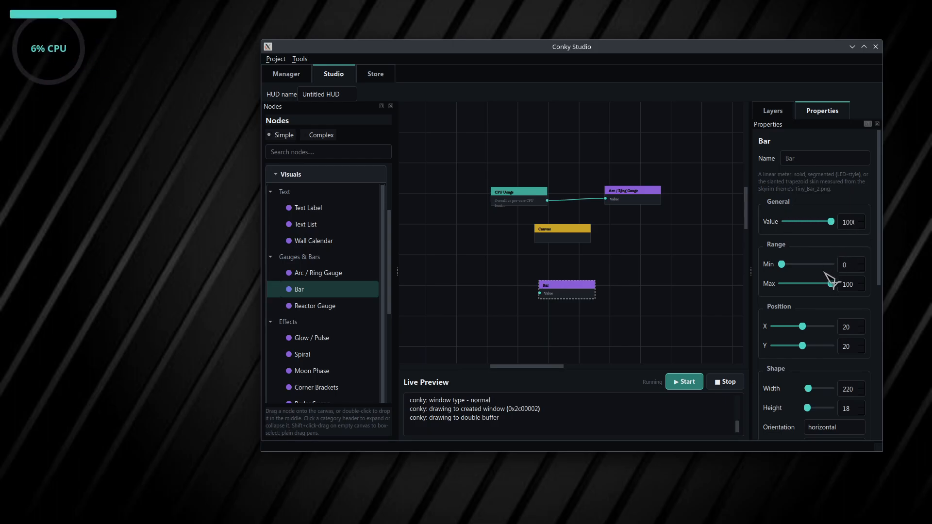
# - Enlarge the Bar's width and height and shift it to X -68 and Y -136 so it covers the whole desktop
pyautogui.scroll(-2, 772, 338)
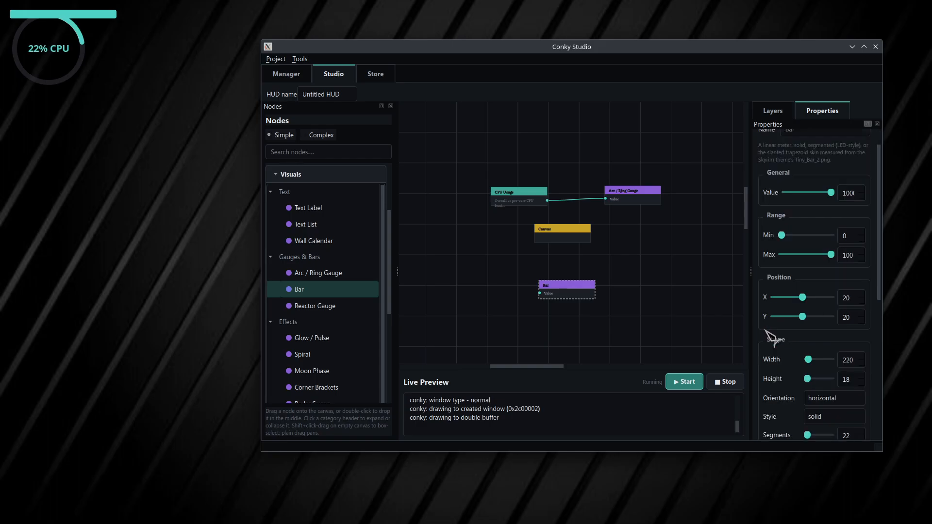
pyautogui.scroll(-2, 772, 337)
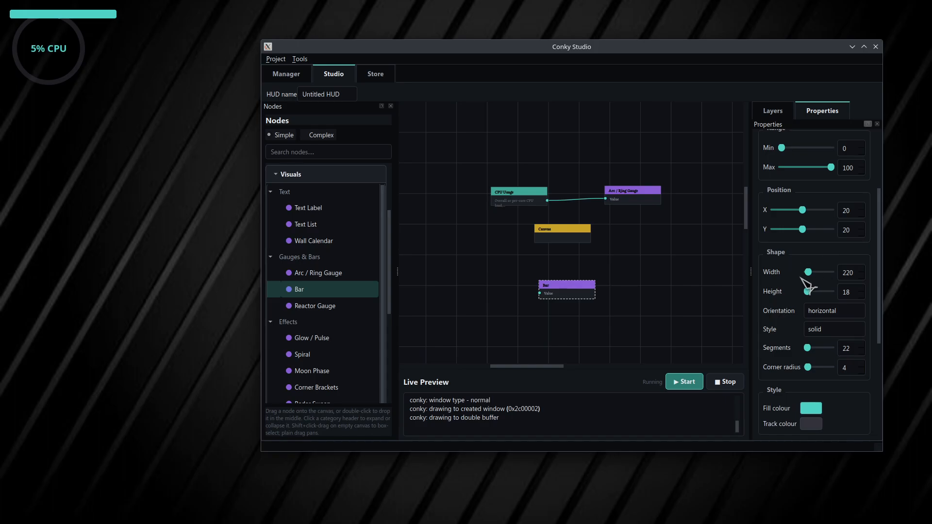
pyautogui.moveTo(810, 273); pyautogui.dragTo(820, 294)
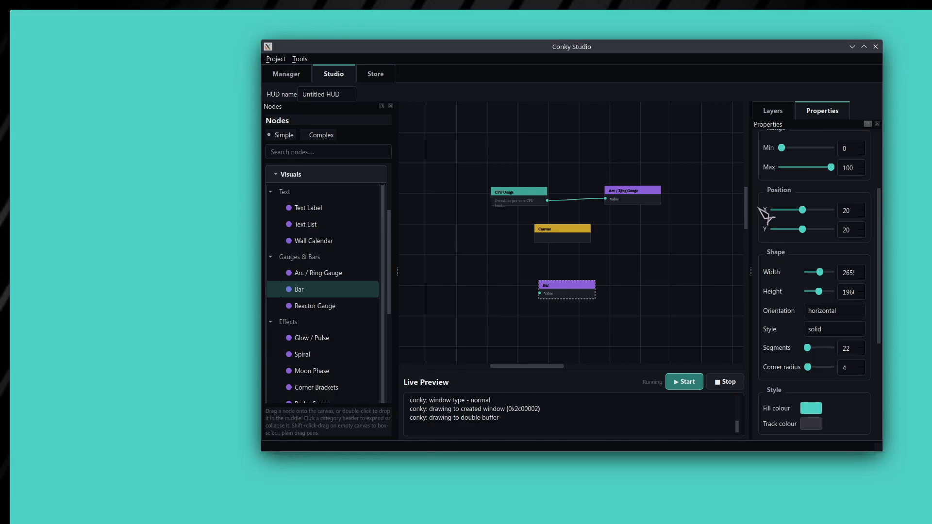
pyautogui.scroll(3, 770, 205)
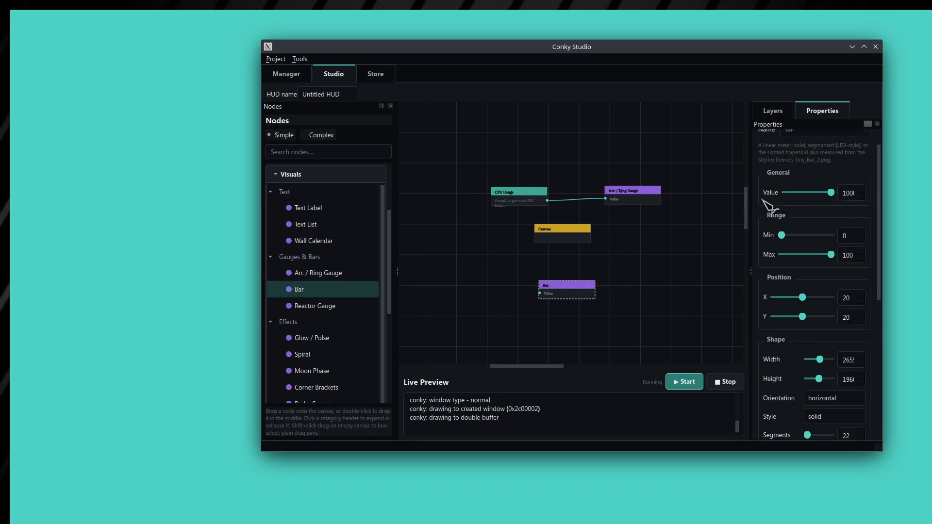
pyautogui.scroll(-2, 770, 213)
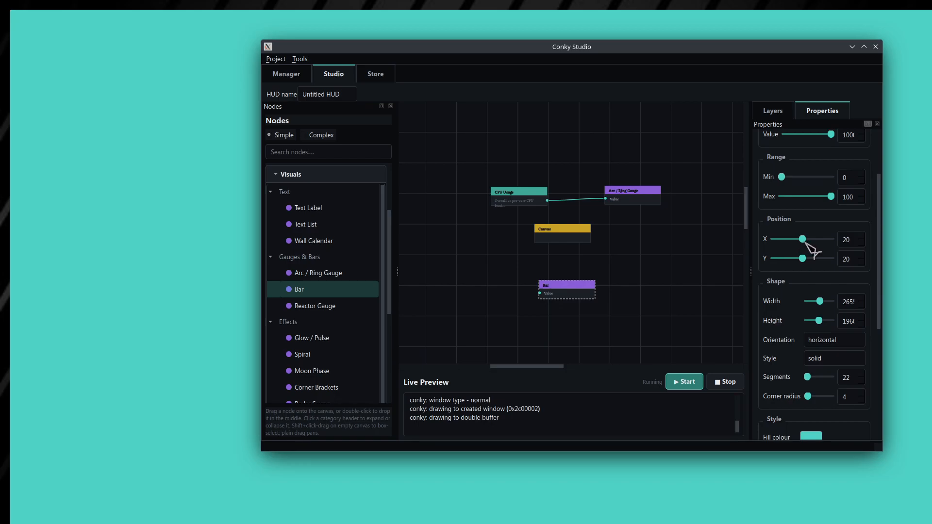
pyautogui.moveTo(805, 241); pyautogui.dragTo(806, 242)
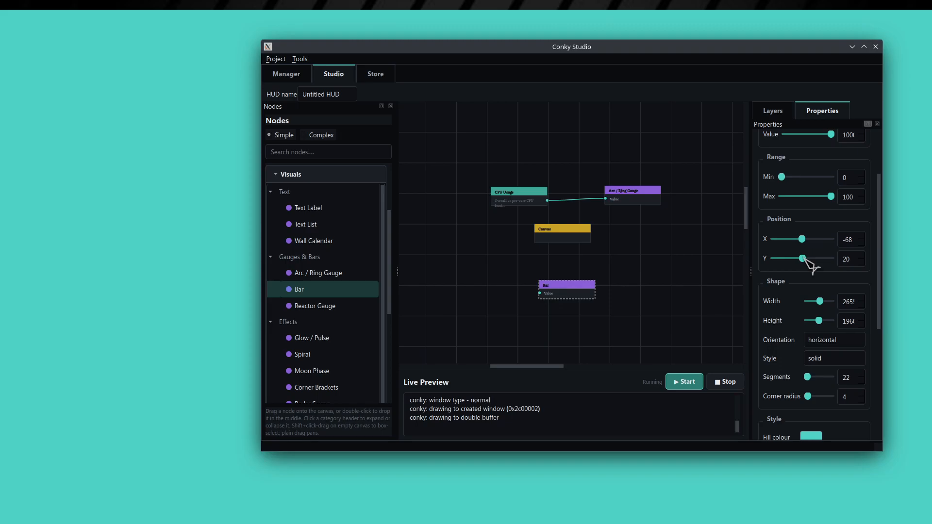
pyautogui.moveTo(803, 259); pyautogui.dragTo(802, 260)
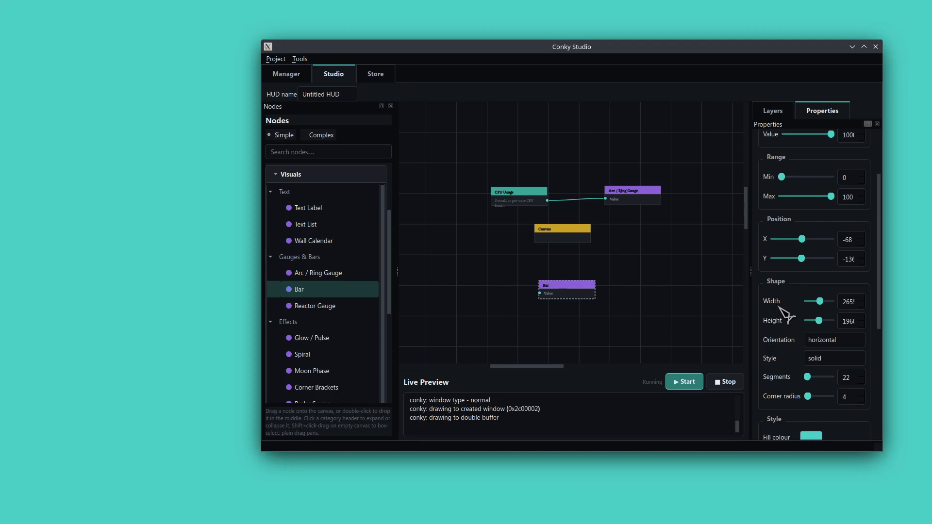
# - Set the Bar's orientation to vertical and its style to segmented with 818 segments
pyautogui.scroll(-1, 787, 298)
pyautogui.scroll(-2, 789, 303)
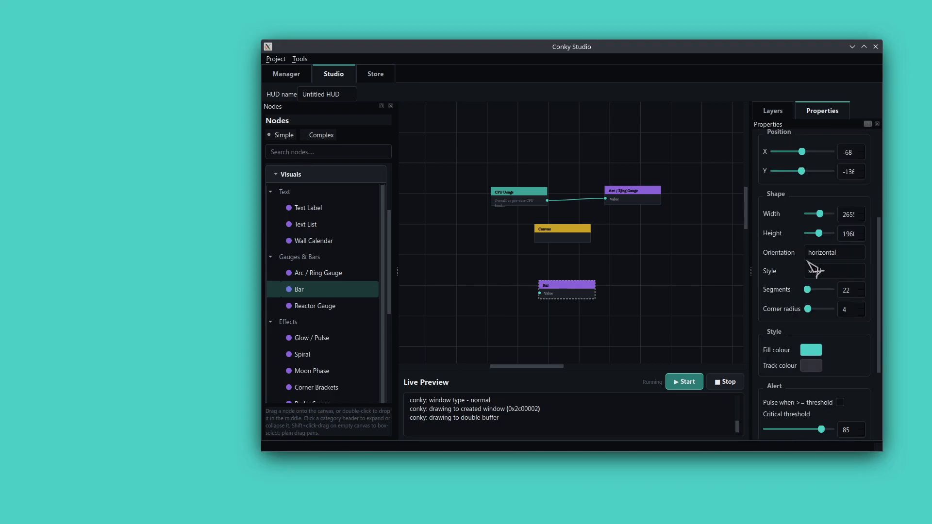
pyautogui.click(822, 254)
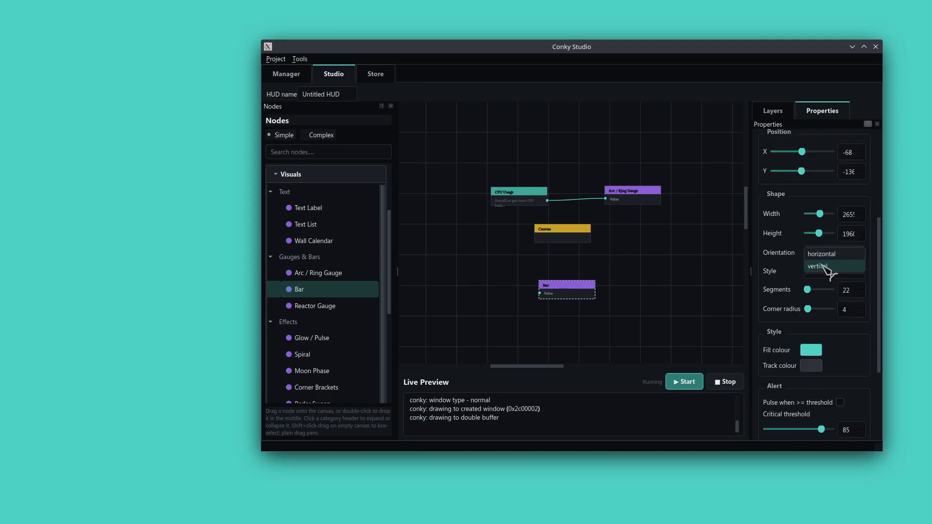
pyautogui.click(824, 267)
pyautogui.click(826, 272)
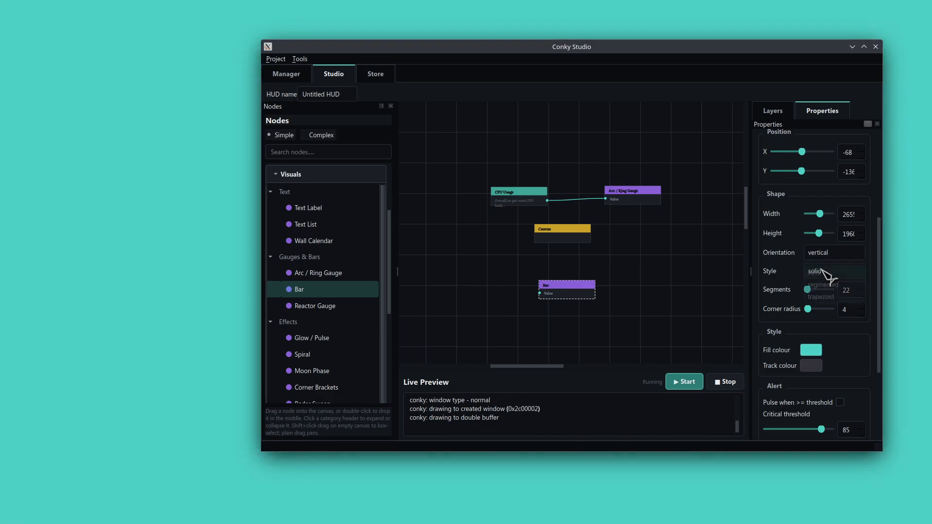
pyautogui.click(823, 285)
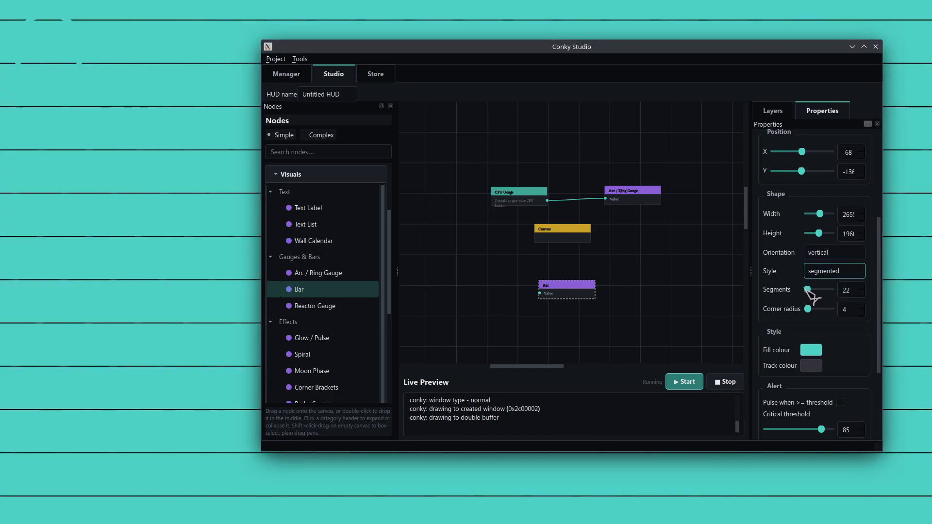
pyautogui.moveTo(808, 290); pyautogui.dragTo(815, 291)
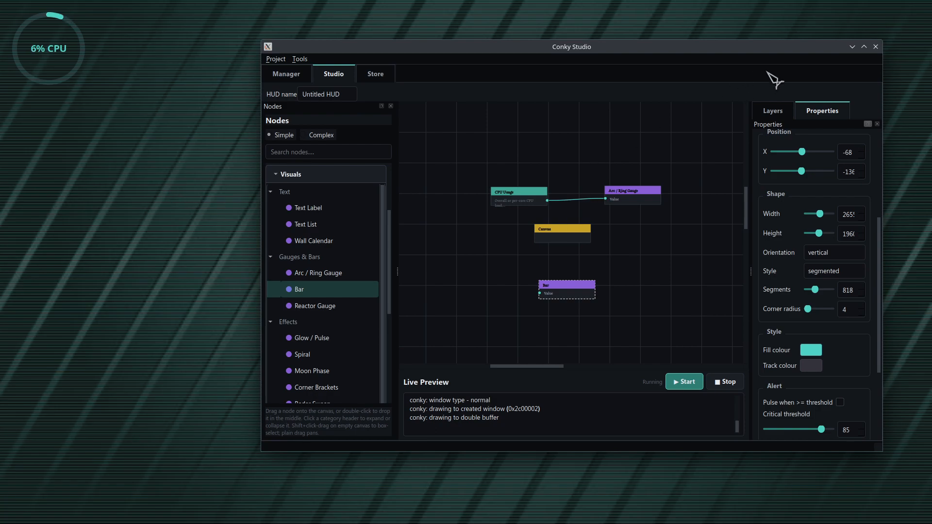
# - Reorder the layers so that the Arc / Ring Gauge is drawn above the Bar
pyautogui.click(774, 112)
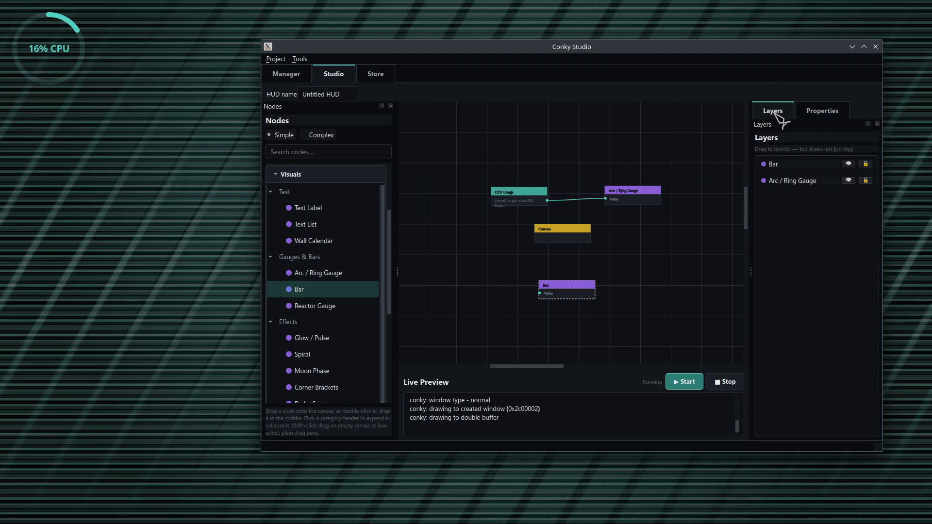
pyautogui.click(796, 183)
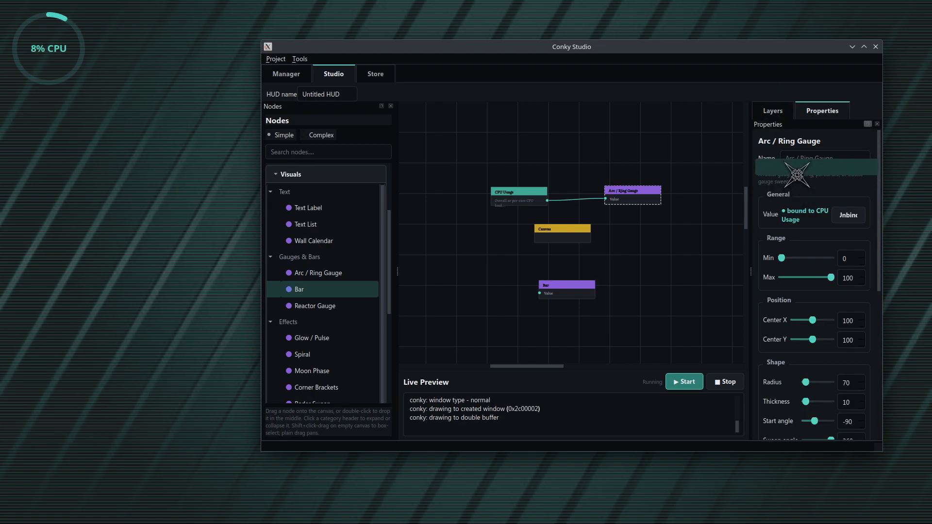
pyautogui.click(787, 116)
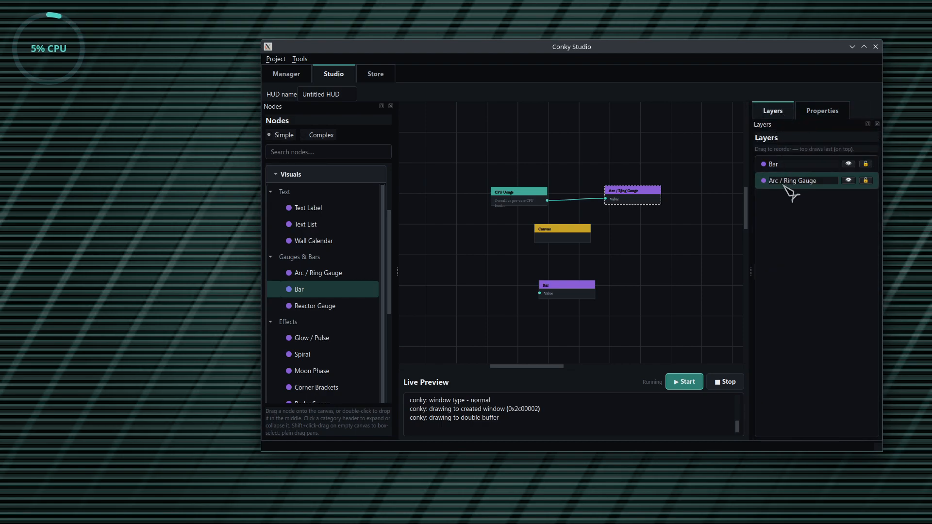
pyautogui.moveTo(784, 186); pyautogui.dragTo(785, 160)
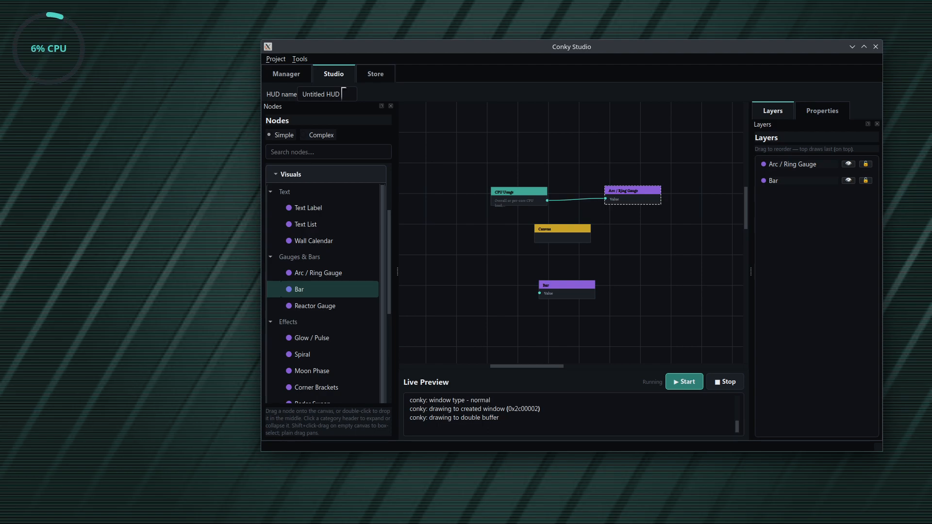
# - Rename the HUD as test, then build it and install it to the Manager
pyautogui.tripleClick(344, 93)
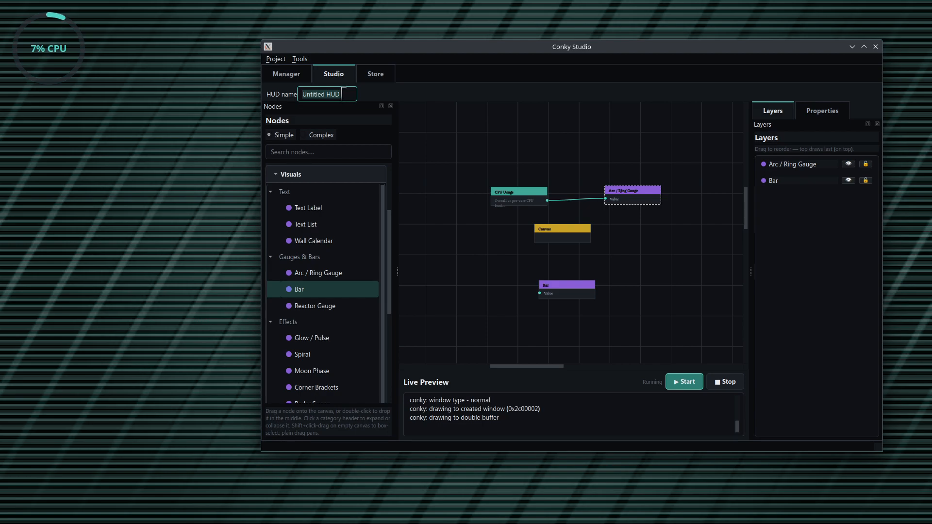
pyautogui.press('BackSpace')
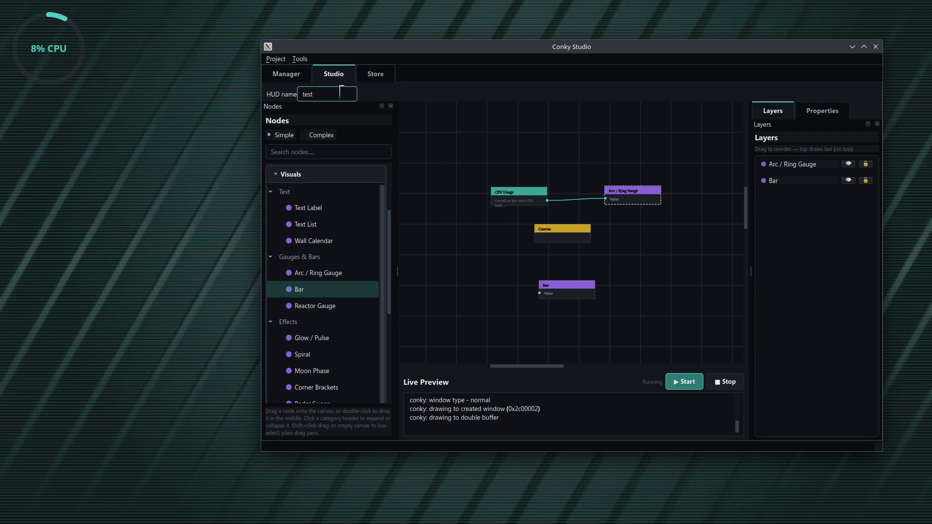
pyautogui.click(276, 59)
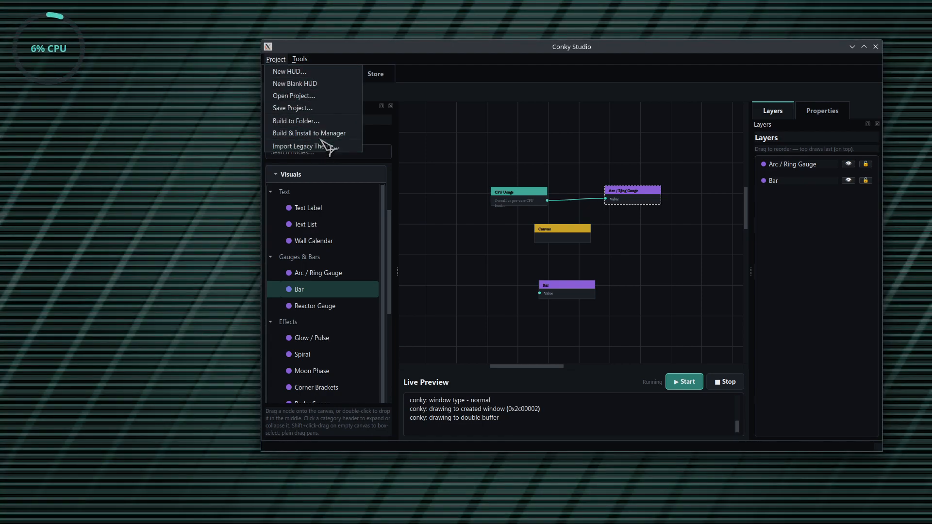
pyautogui.click(332, 134)
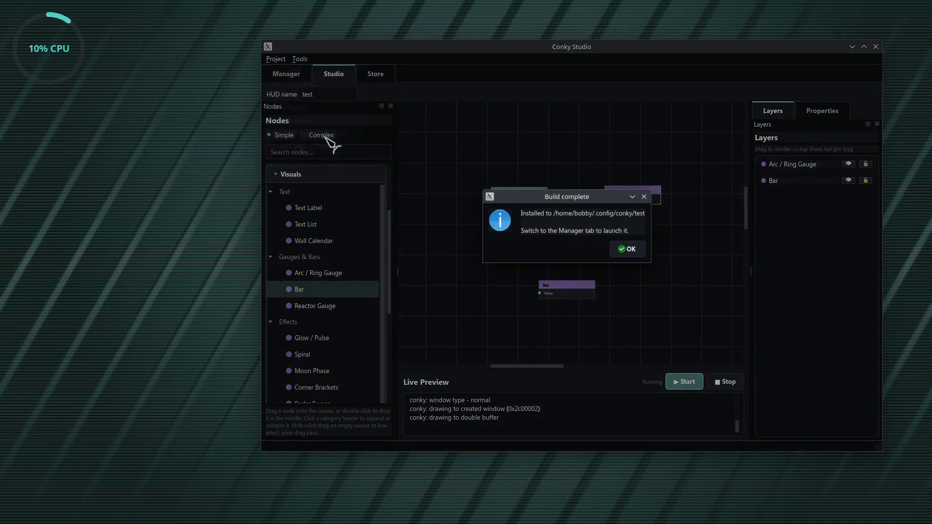
pyautogui.click(625, 253)
# - Stop the Studio live preview and start the installed test theme from the Theme Manager
pyautogui.click(297, 73)
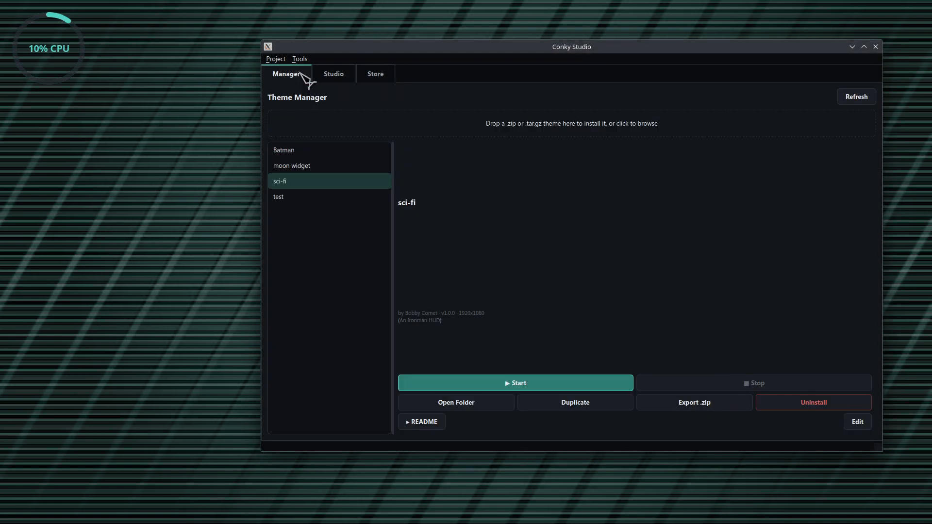
pyautogui.click(306, 195)
pyautogui.click(330, 78)
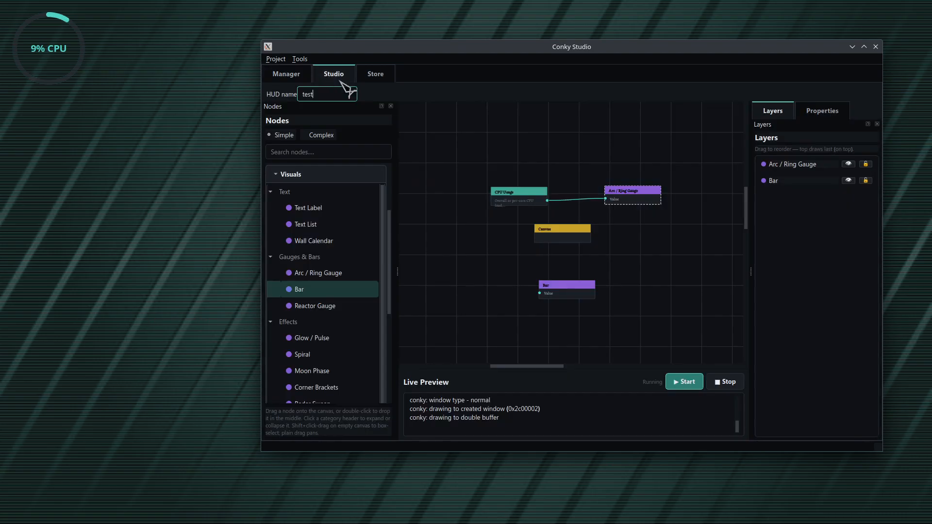
pyautogui.click(728, 383)
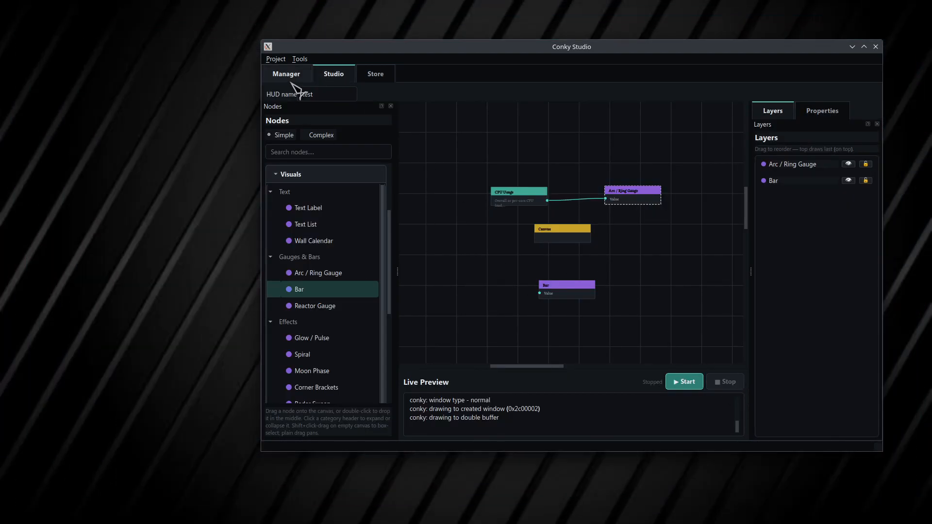
pyautogui.click(292, 80)
pyautogui.click(555, 381)
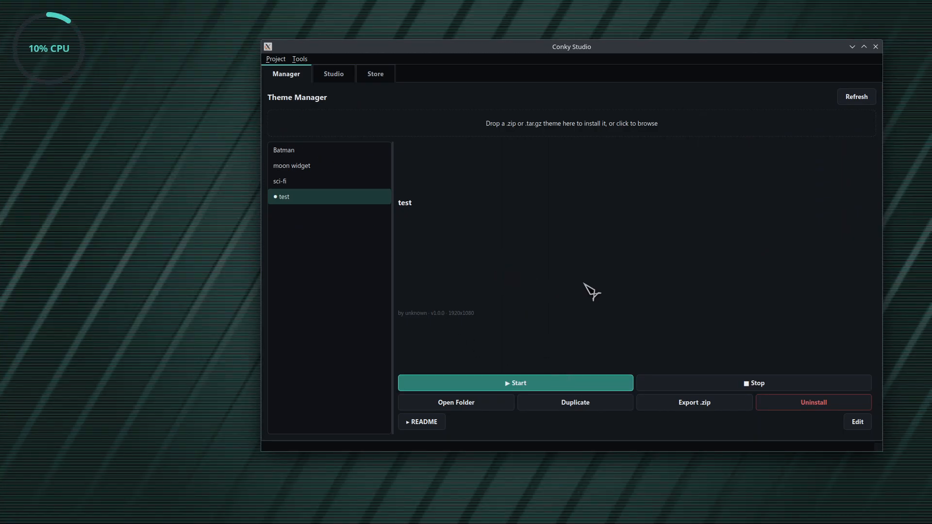
# - Stop the running test theme and uninstall it permanently
pyautogui.click(766, 383)
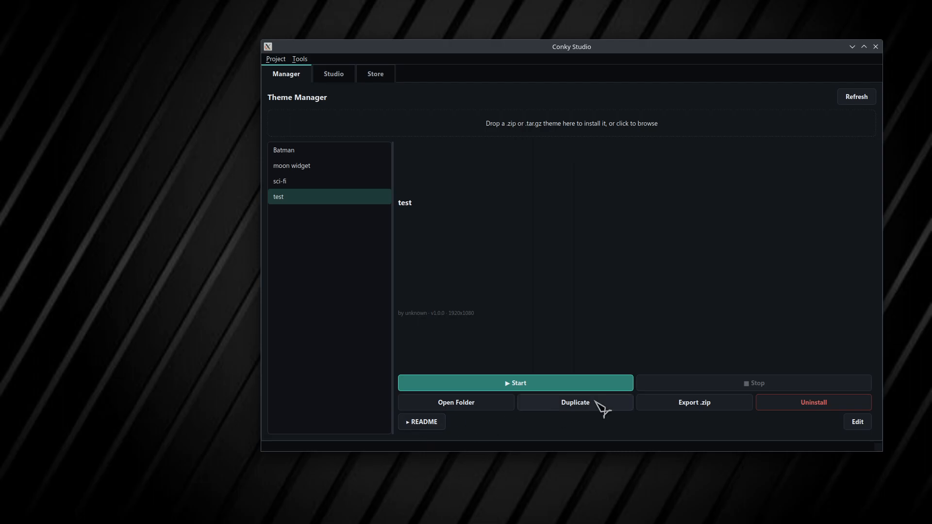
pyautogui.click(803, 404)
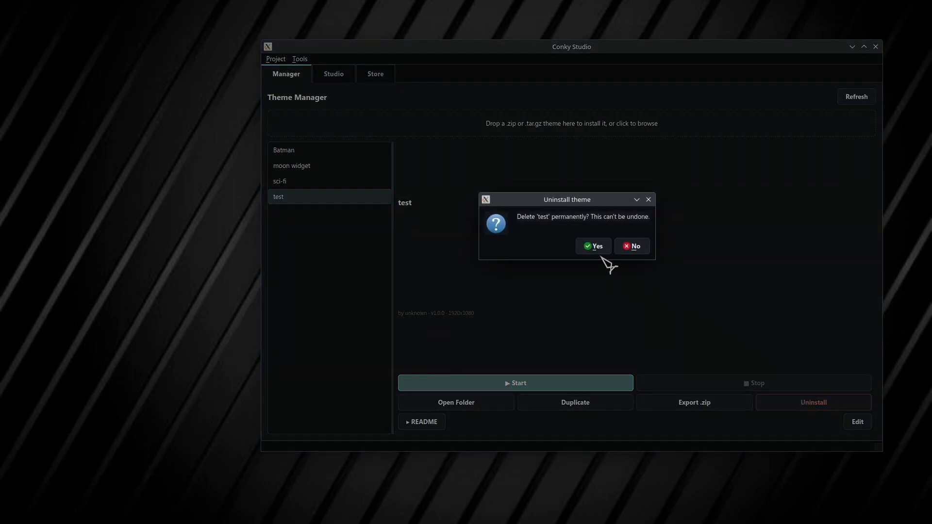
pyautogui.click(602, 251)
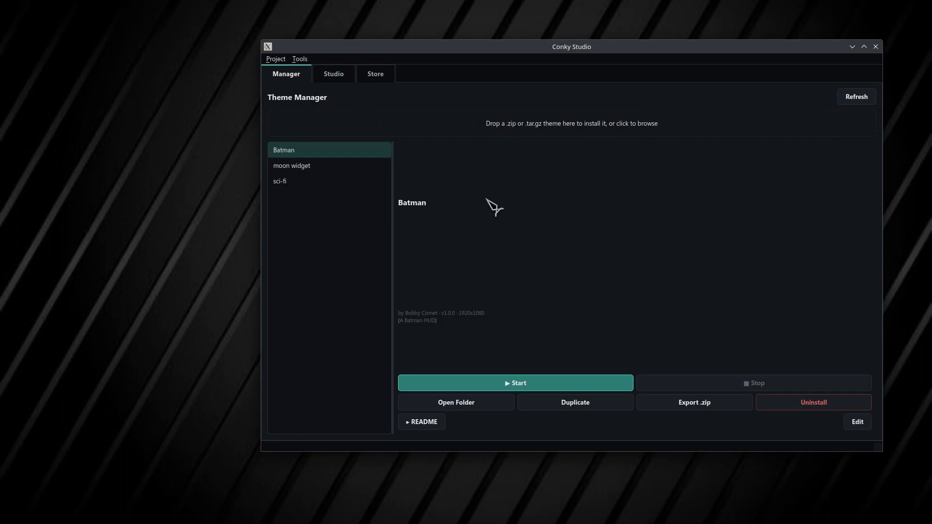
# - Return to the Studio node editor and switch the node library to its Complex set
pyautogui.click(335, 76)
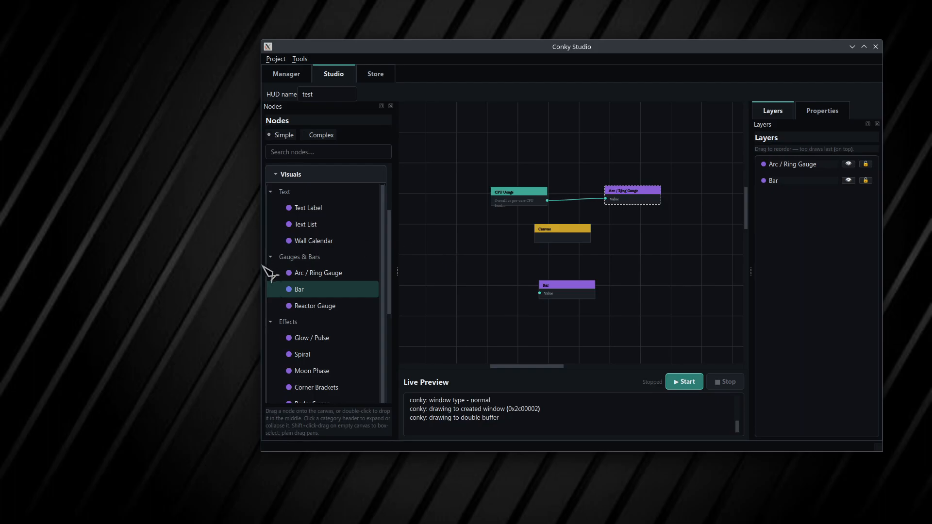
pyautogui.scroll(4, 303, 260)
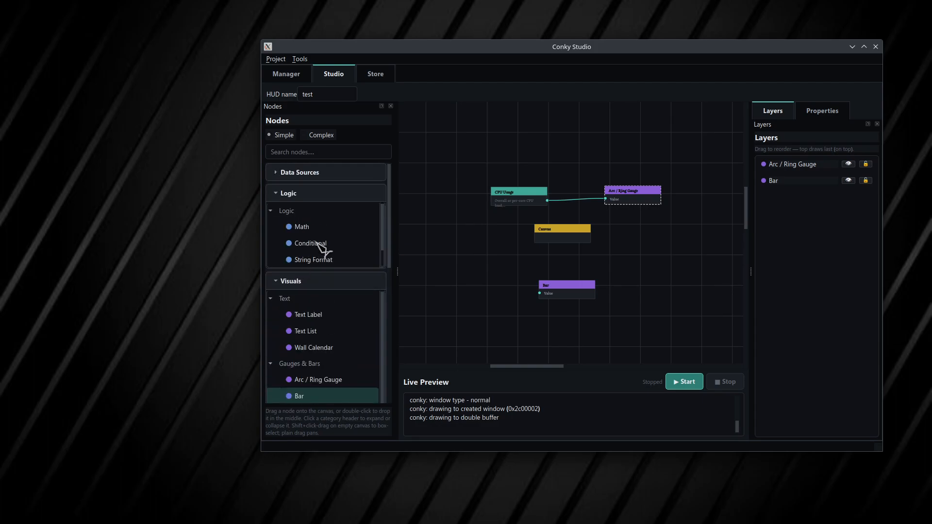
pyautogui.click(337, 197)
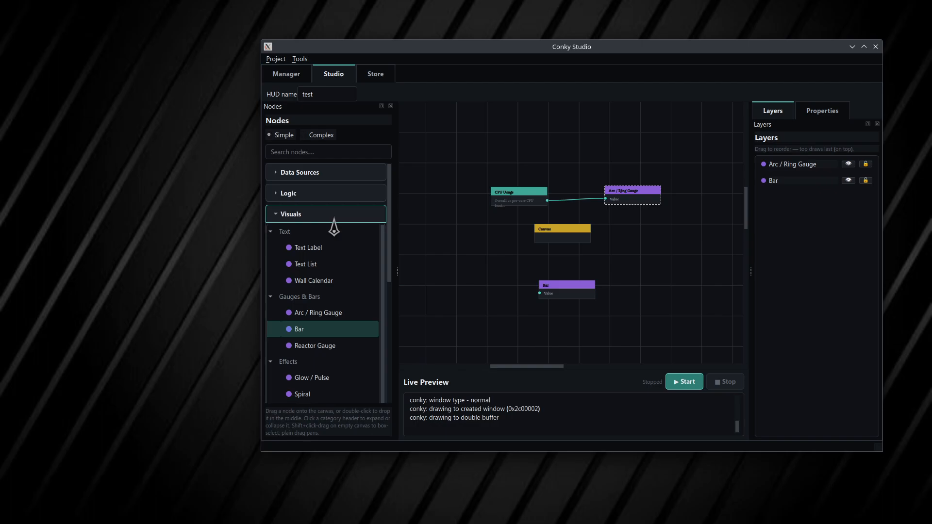
pyautogui.click(330, 140)
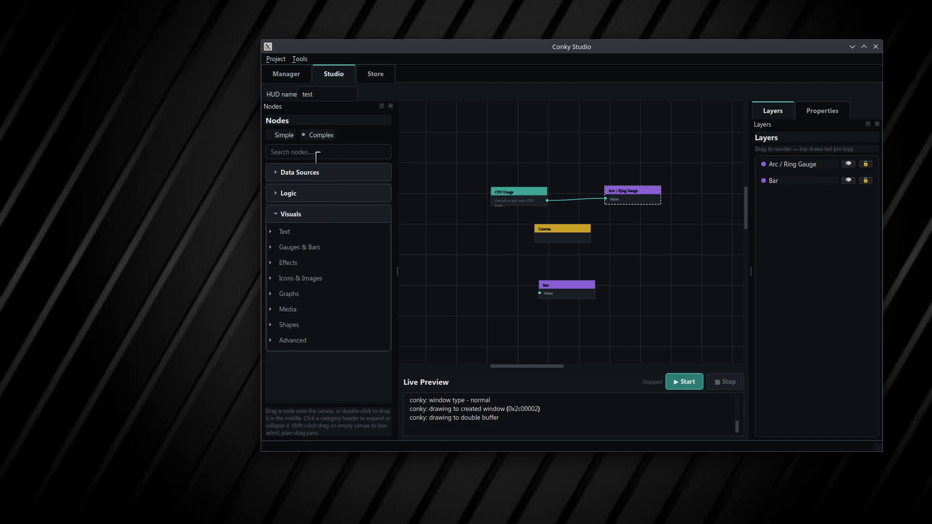
# - Add an advanced Custom Lua node below the Bar to inspect its properties, and delete it again
pyautogui.click(277, 341)
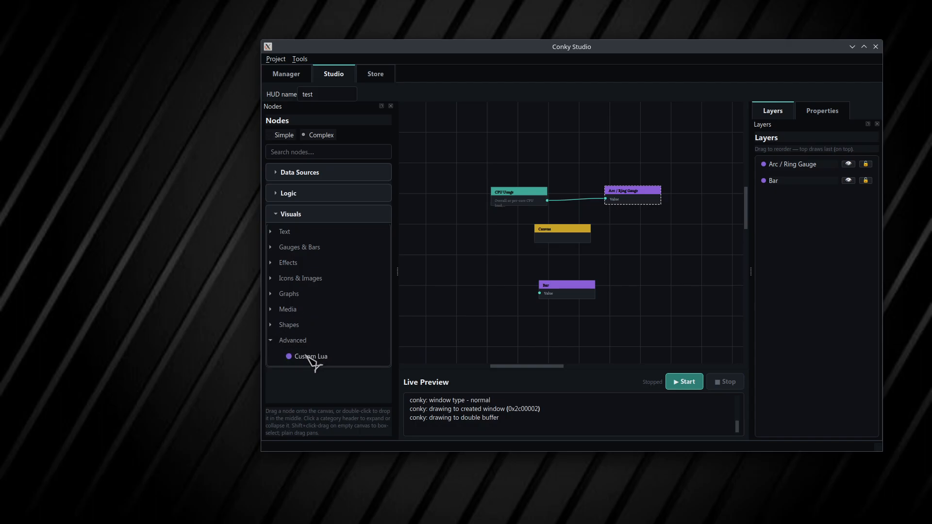
pyautogui.moveTo(308, 357); pyautogui.dragTo(562, 334)
pyautogui.click(563, 335)
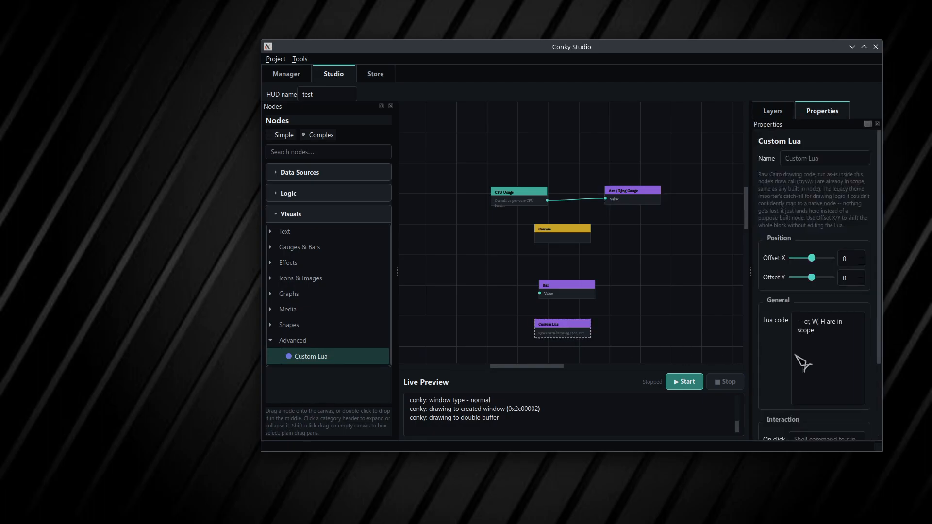
pyautogui.scroll(-3, 796, 330)
pyautogui.scroll(-2, 791, 325)
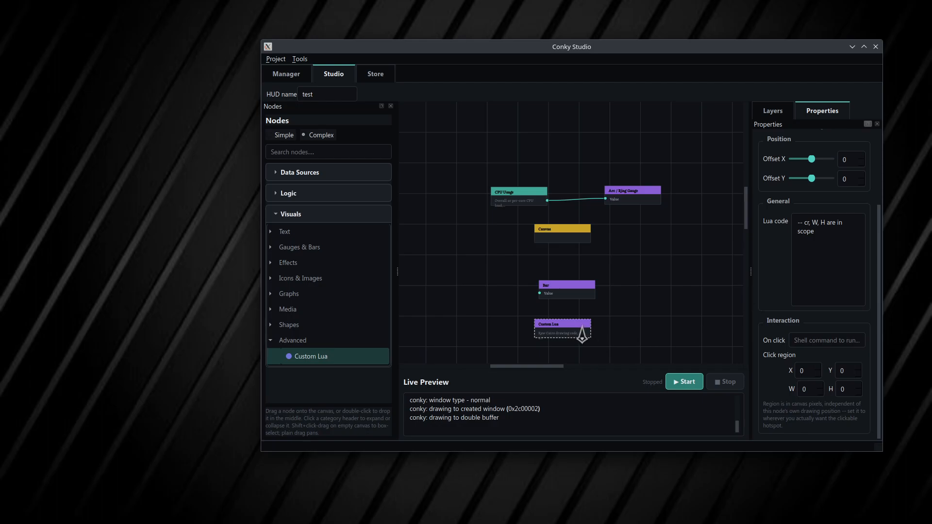
pyautogui.press('Delete')
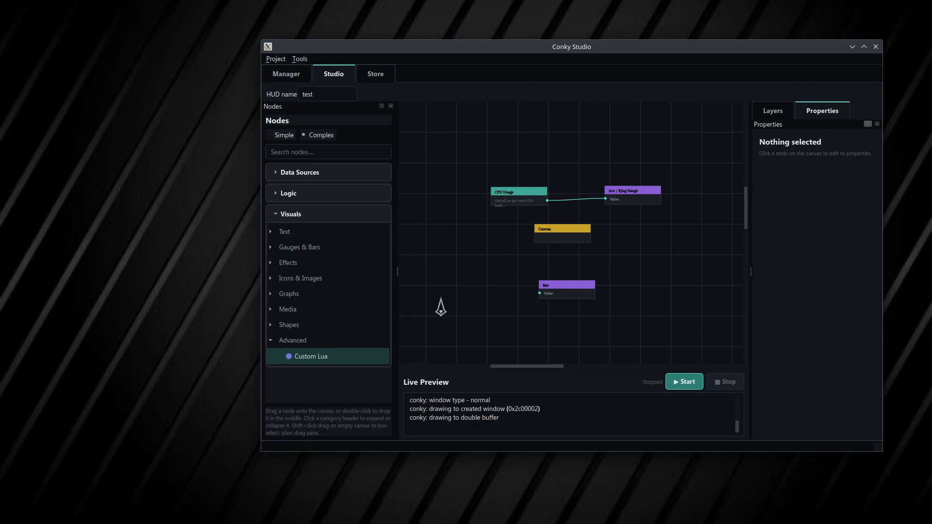
pyautogui.click(271, 325)
pyautogui.click(271, 326)
pyautogui.click(272, 232)
pyautogui.click(272, 233)
pyautogui.click(313, 213)
pyautogui.click(310, 194)
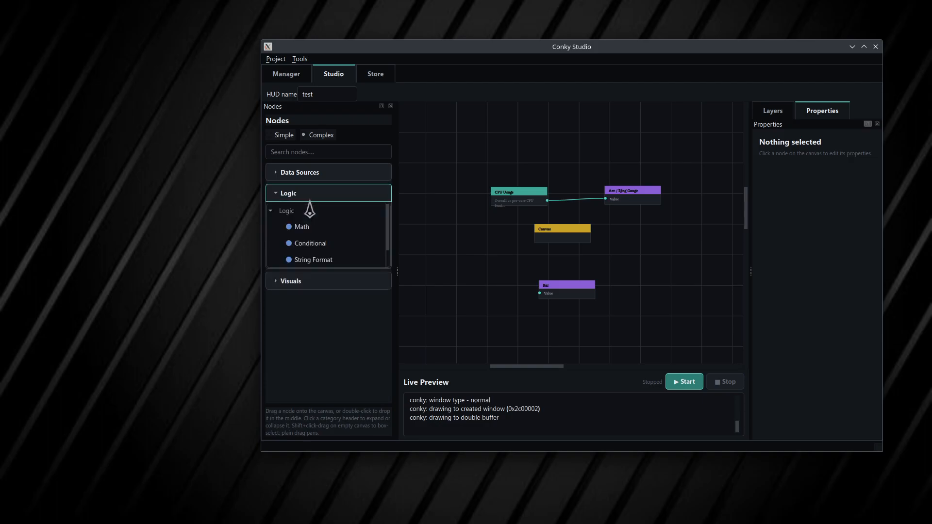
# - Add a Custom Script data source node below the Bar and show its properties
pyautogui.click(322, 174)
pyautogui.scroll(-5, 322, 250)
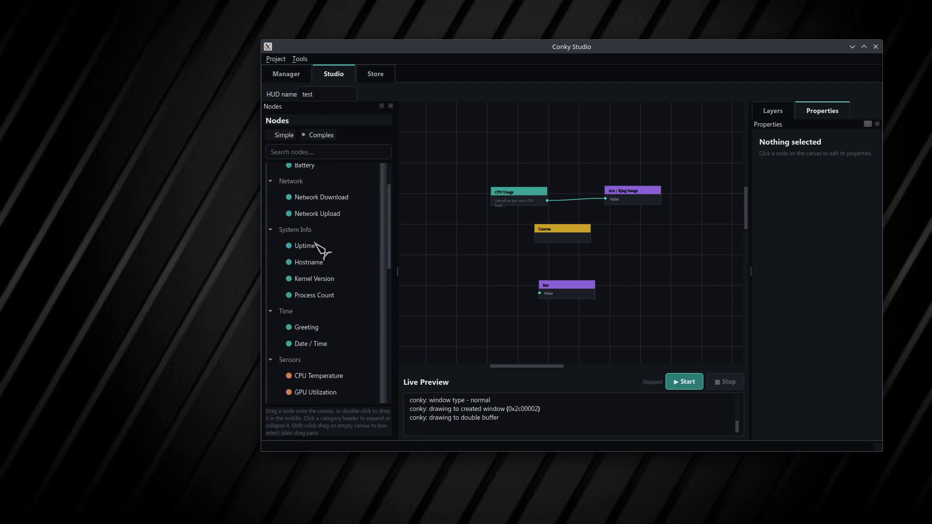
pyautogui.scroll(-8, 321, 257)
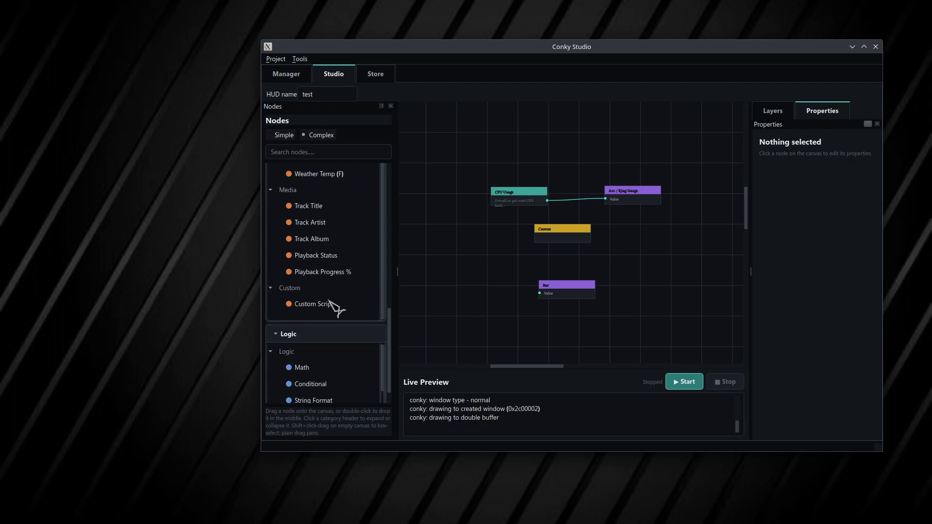
pyautogui.click(334, 306)
pyautogui.moveTo(336, 313); pyautogui.dragTo(563, 330)
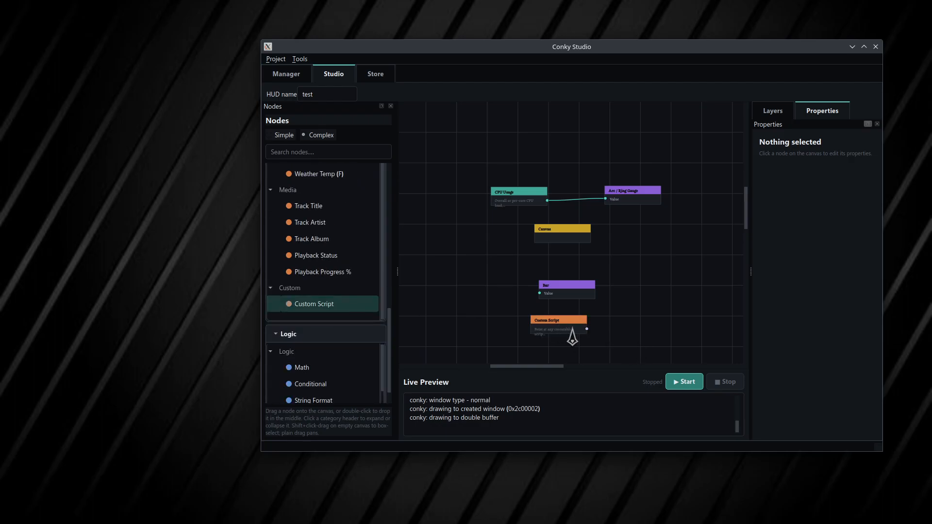
pyautogui.click(561, 328)
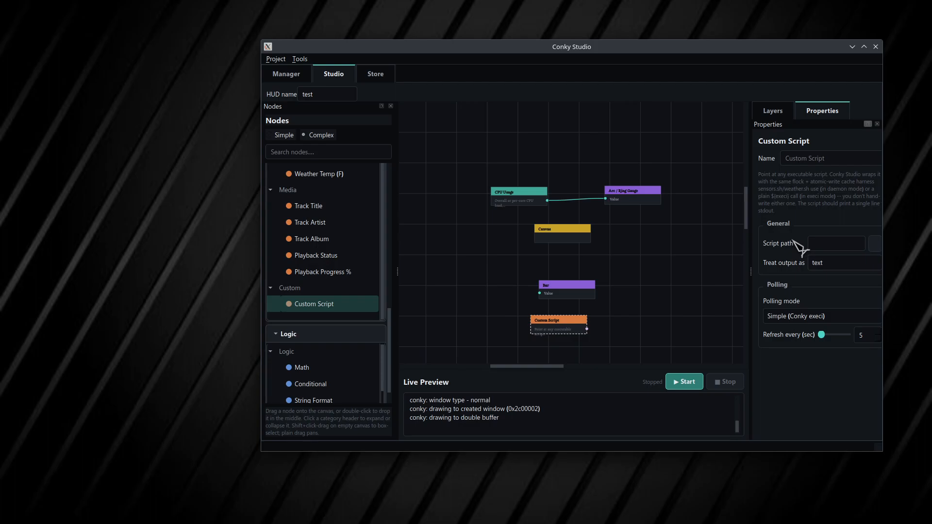
# - Switch the node library back to the Simple set and collapse its Logic and Data Sources categories
pyautogui.click(303, 335)
pyautogui.scroll(10, 327, 239)
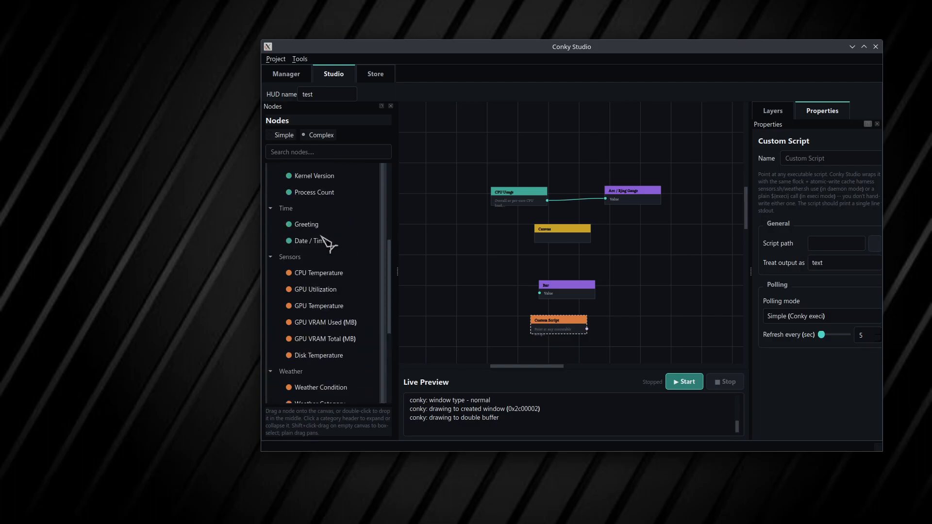
pyautogui.click(279, 137)
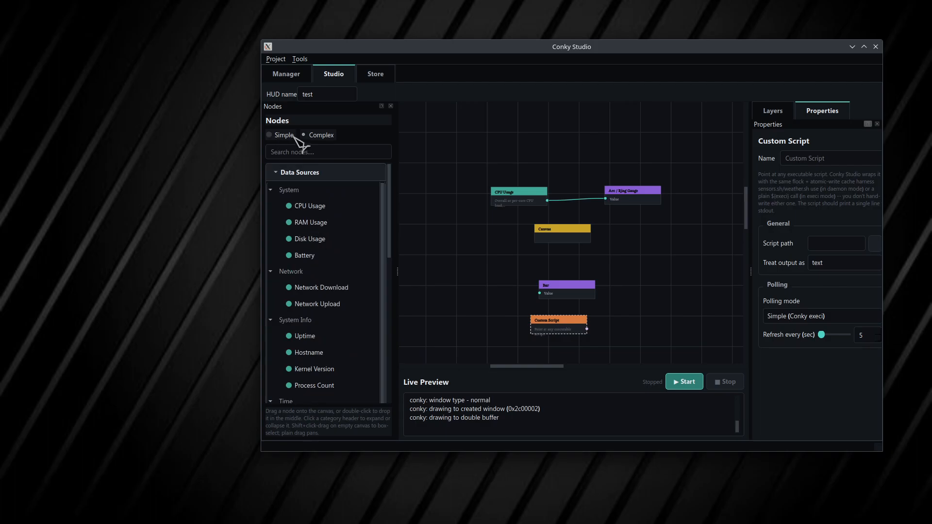
pyautogui.click(351, 173)
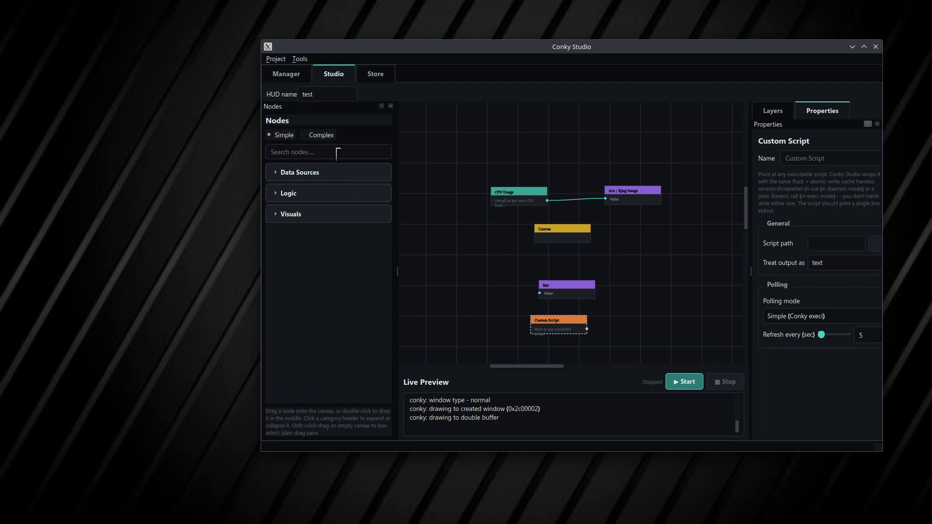
pyautogui.click(279, 139)
# - Delete the Custom Script and Bar nodes from the canvas
pyautogui.click(278, 59)
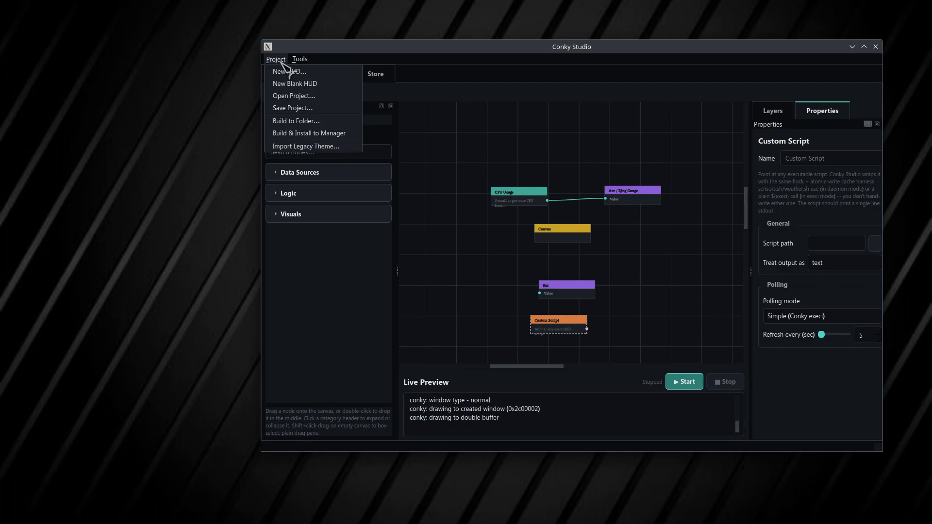
pyautogui.click(544, 324)
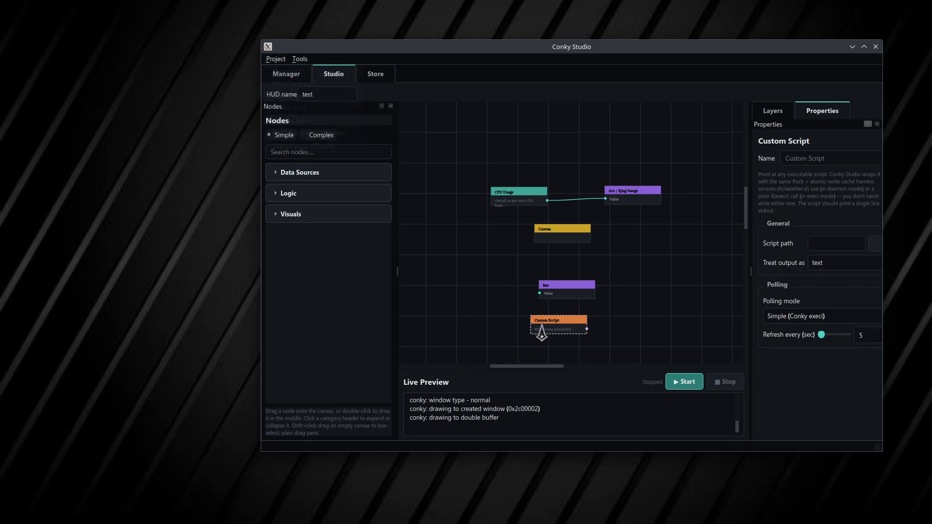
pyautogui.press('Delete')
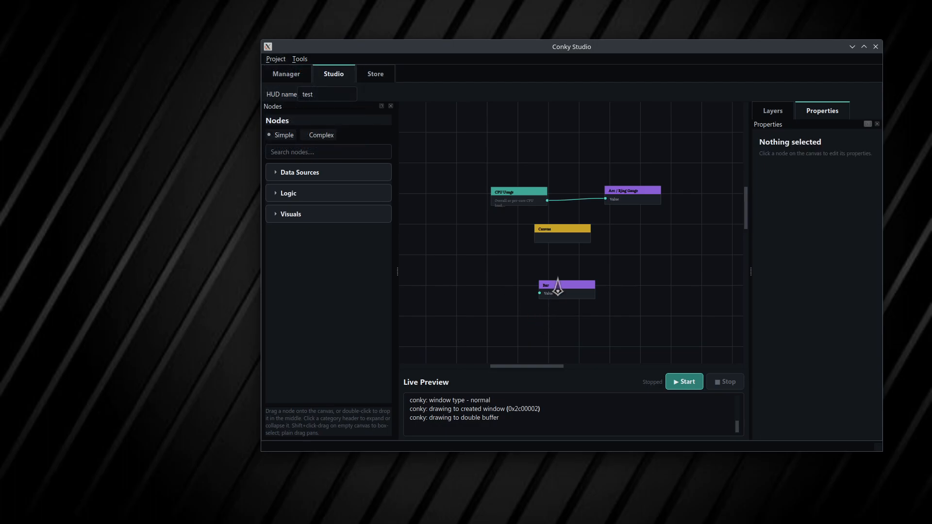
pyautogui.click(559, 286)
pyautogui.press('Delete')
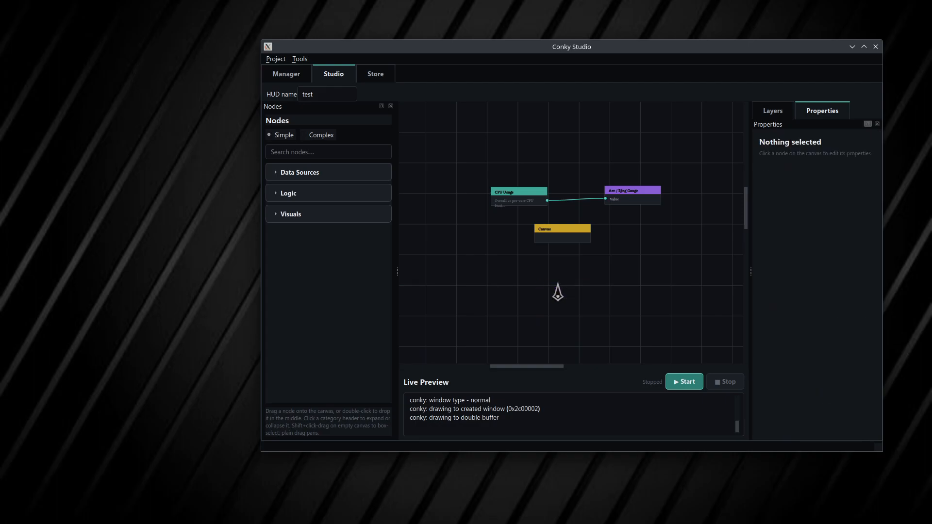
# - Add a Glow / Pulse effect node below the Canvas node and review its shape, image and style properties
pyautogui.click(296, 217)
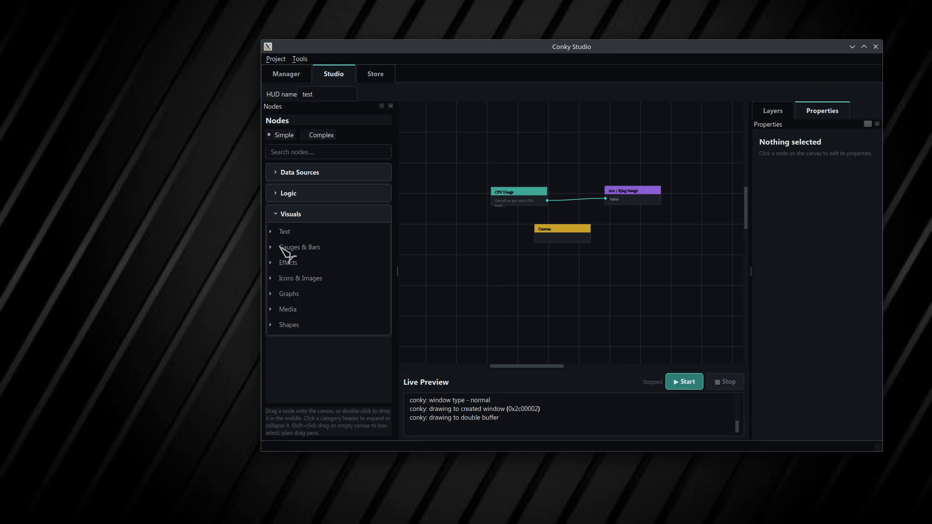
pyautogui.click(279, 264)
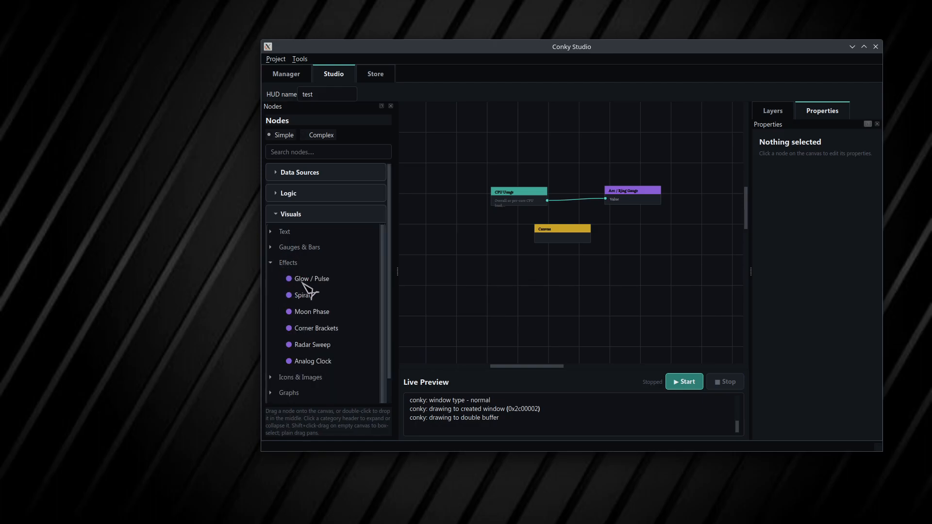
pyautogui.moveTo(327, 282); pyautogui.dragTo(574, 287)
pyautogui.click(574, 287)
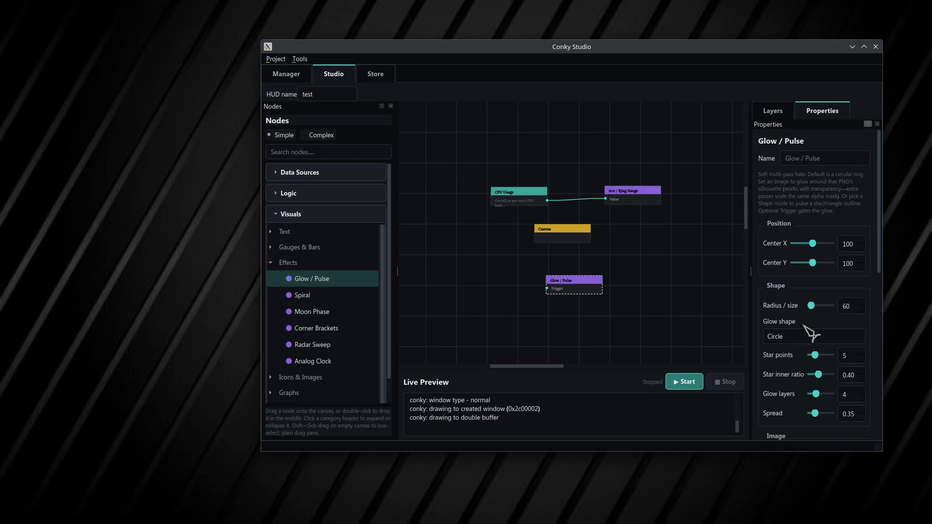
pyautogui.scroll(-2, 779, 290)
pyautogui.scroll(-2, 777, 334)
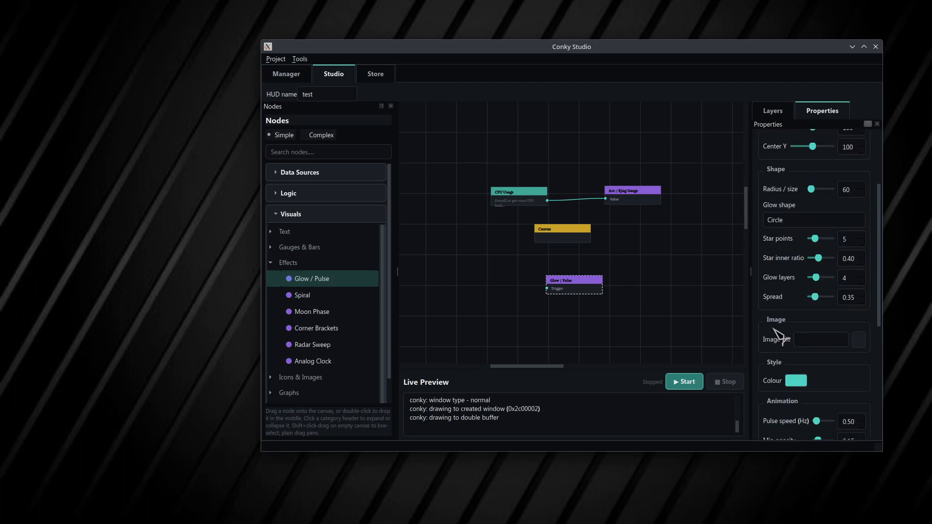
# - Delete the Glow / Pulse node from the canvas and collapse the Effects and Visuals categories in the node library
pyautogui.scroll(1, 794, 289)
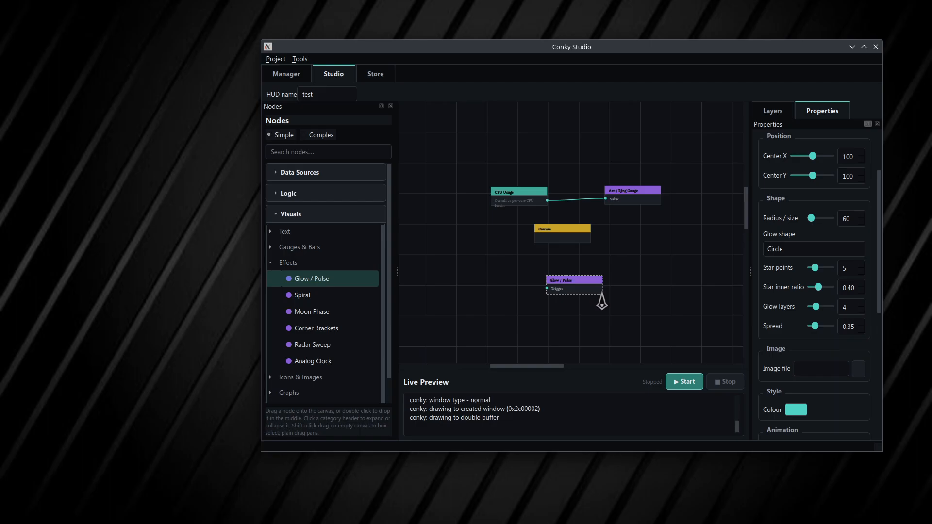
pyautogui.press('Delete')
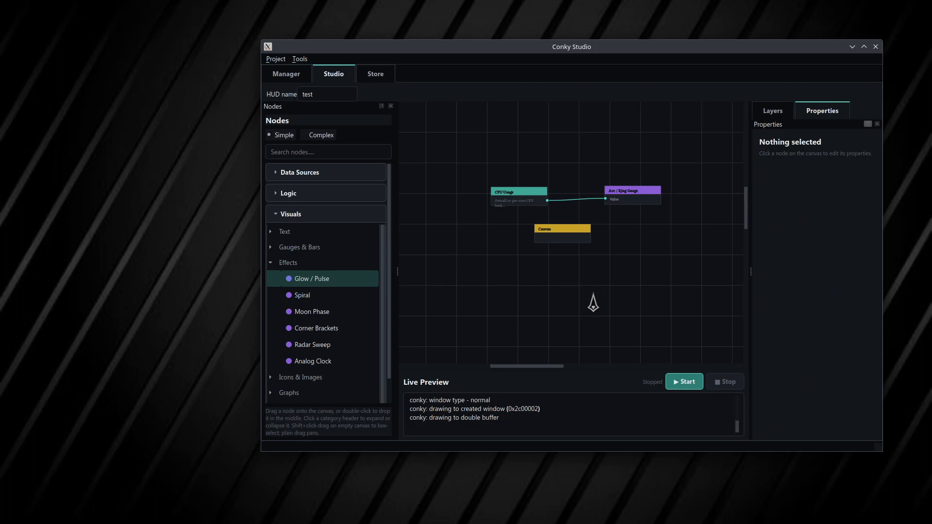
pyautogui.click(271, 263)
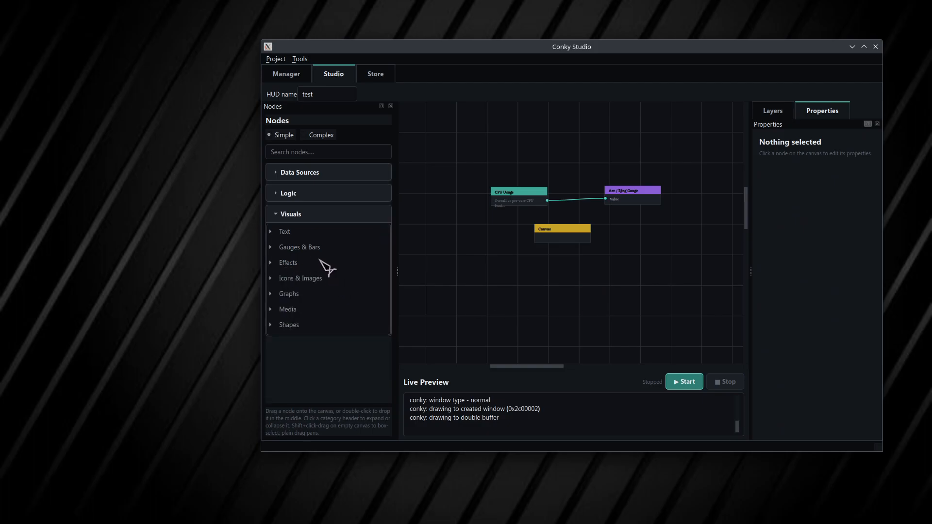
pyautogui.click(304, 217)
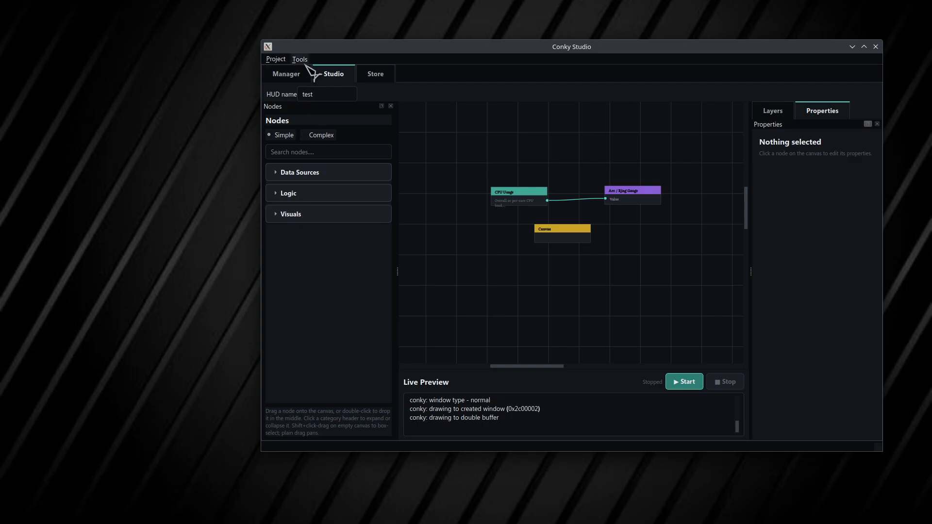
# - Switch to the theme manager, review the Hardware & Session report, and close it
pyautogui.click(297, 78)
pyautogui.click(300, 60)
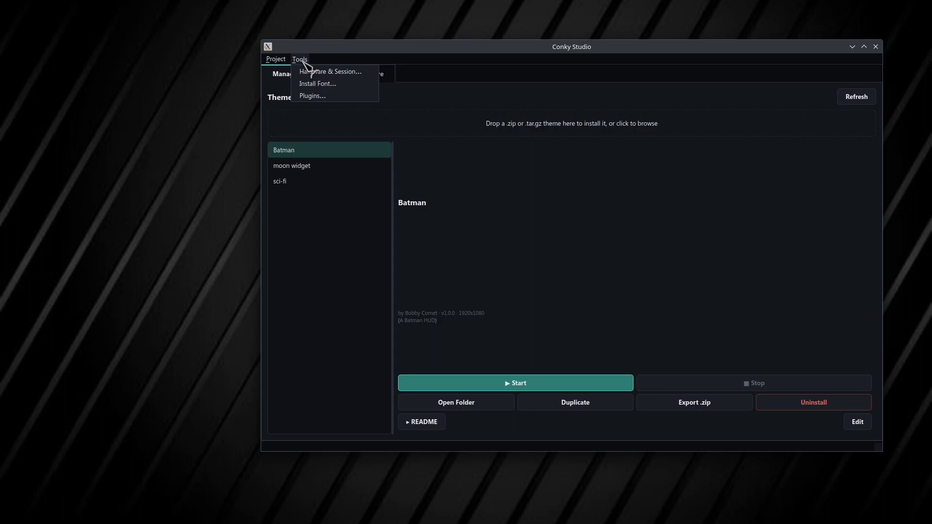
pyautogui.click(311, 72)
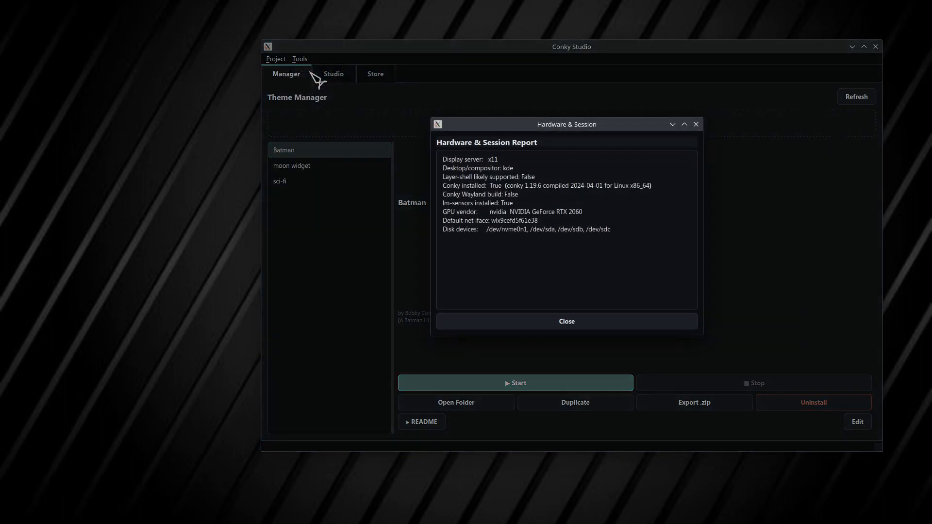
pyautogui.click(611, 323)
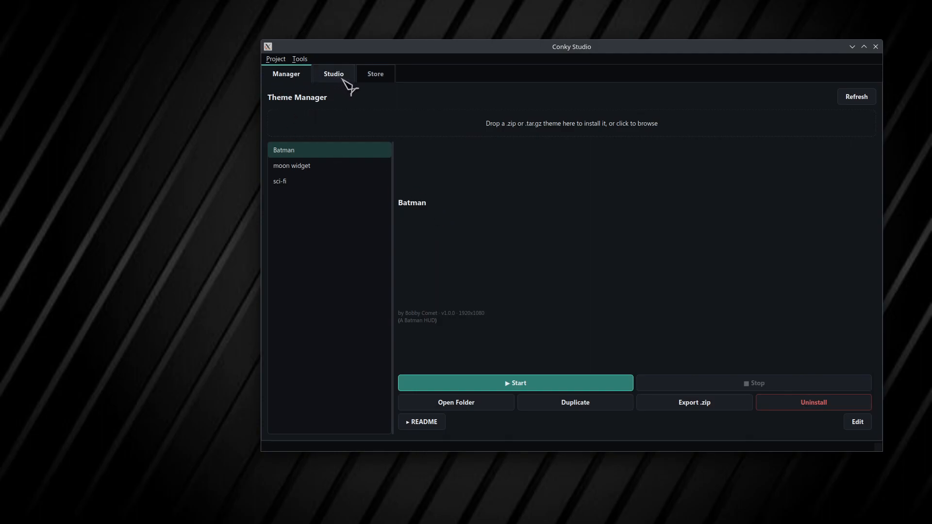